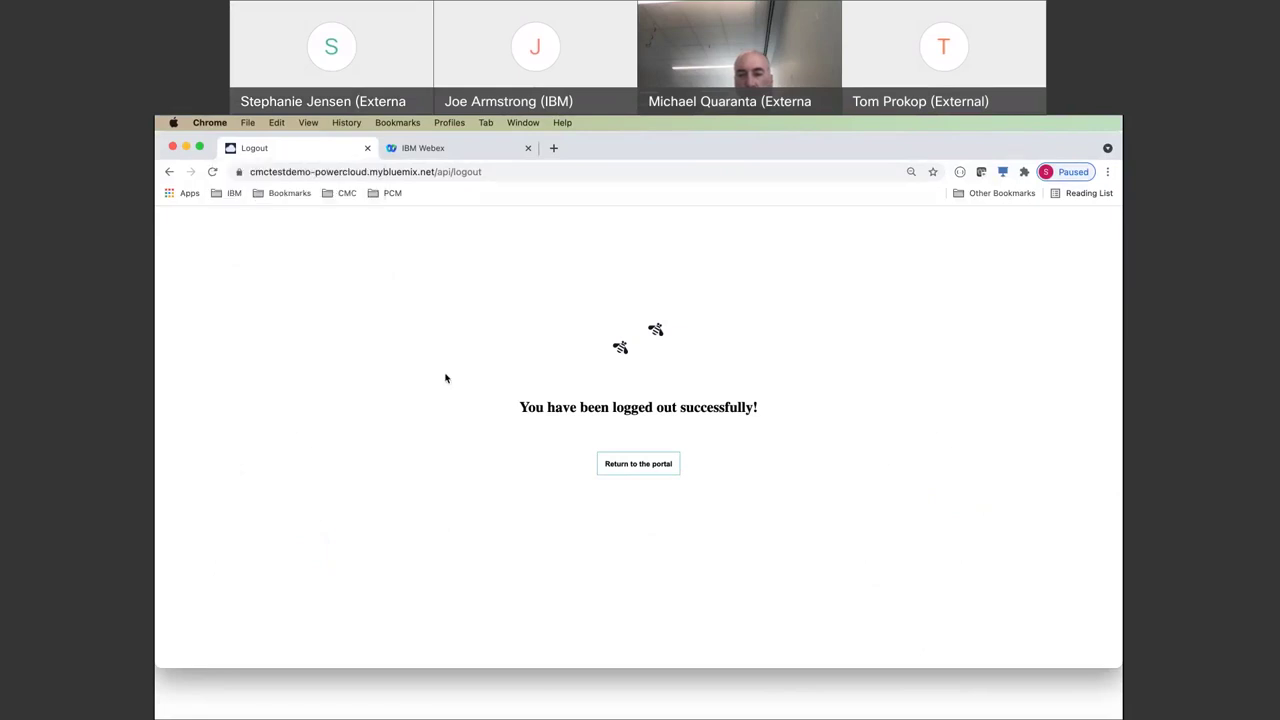
- Return to the portal and sign back in with the saved IBMid and password
{"action": "left_click", "coordinate": [622, 465]}
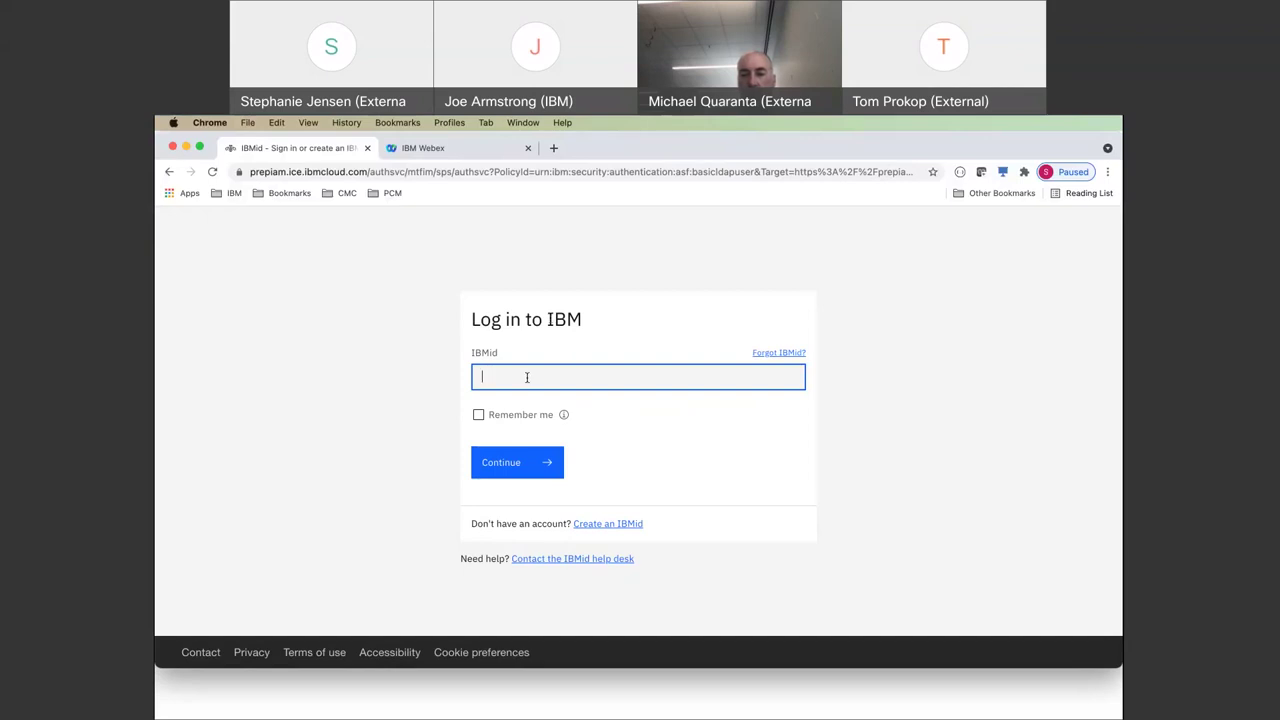
{"action": "left_click", "coordinate": [517, 410]}
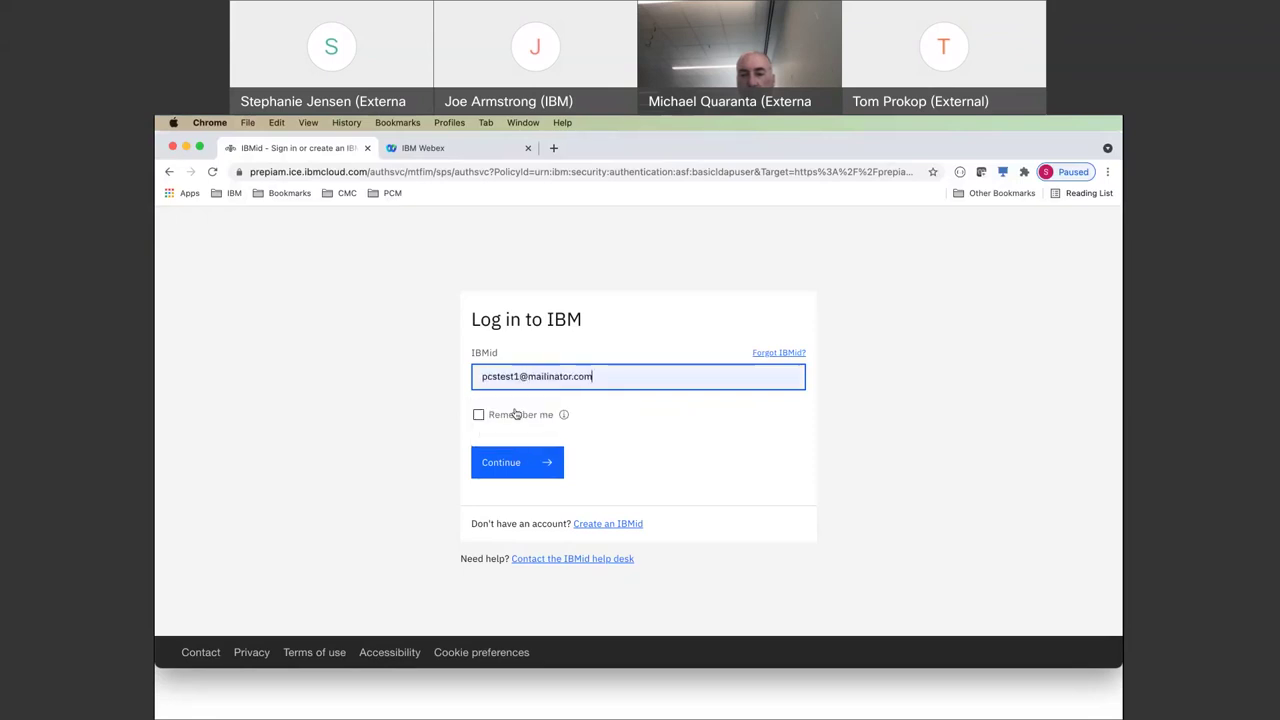
{"action": "left_click", "coordinate": [509, 462]}
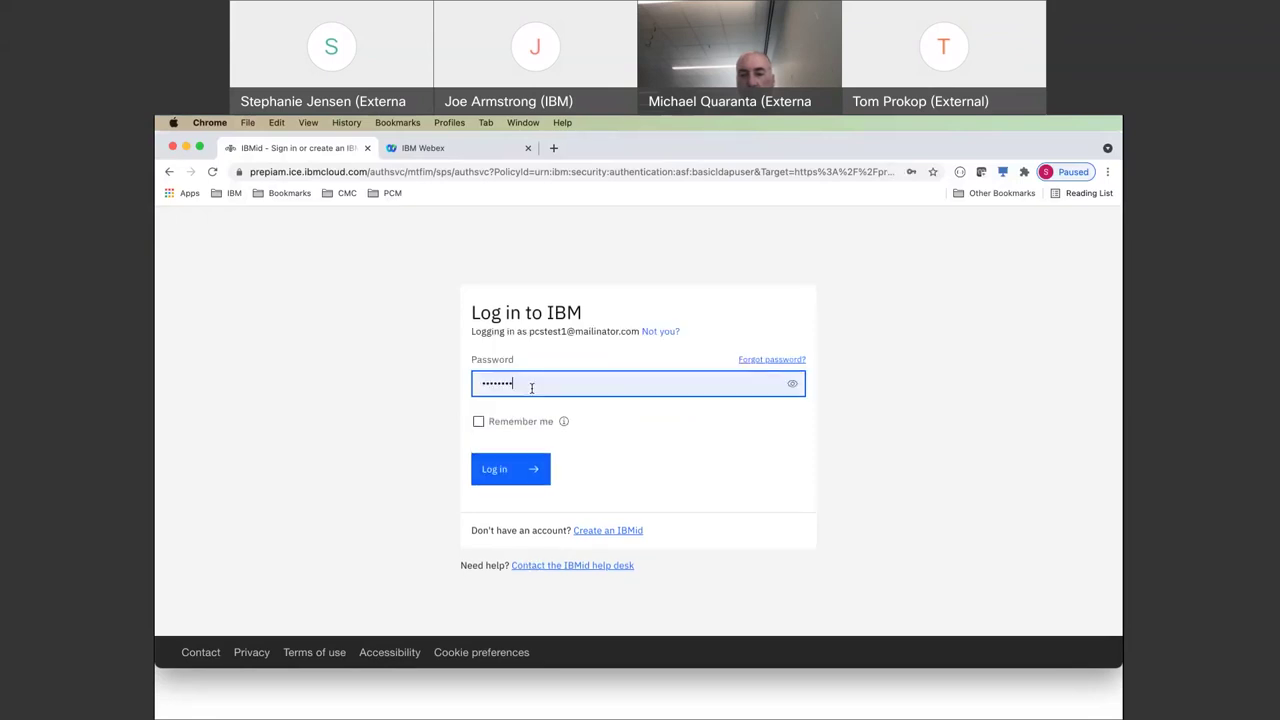
{"action": "left_click", "coordinate": [519, 471]}
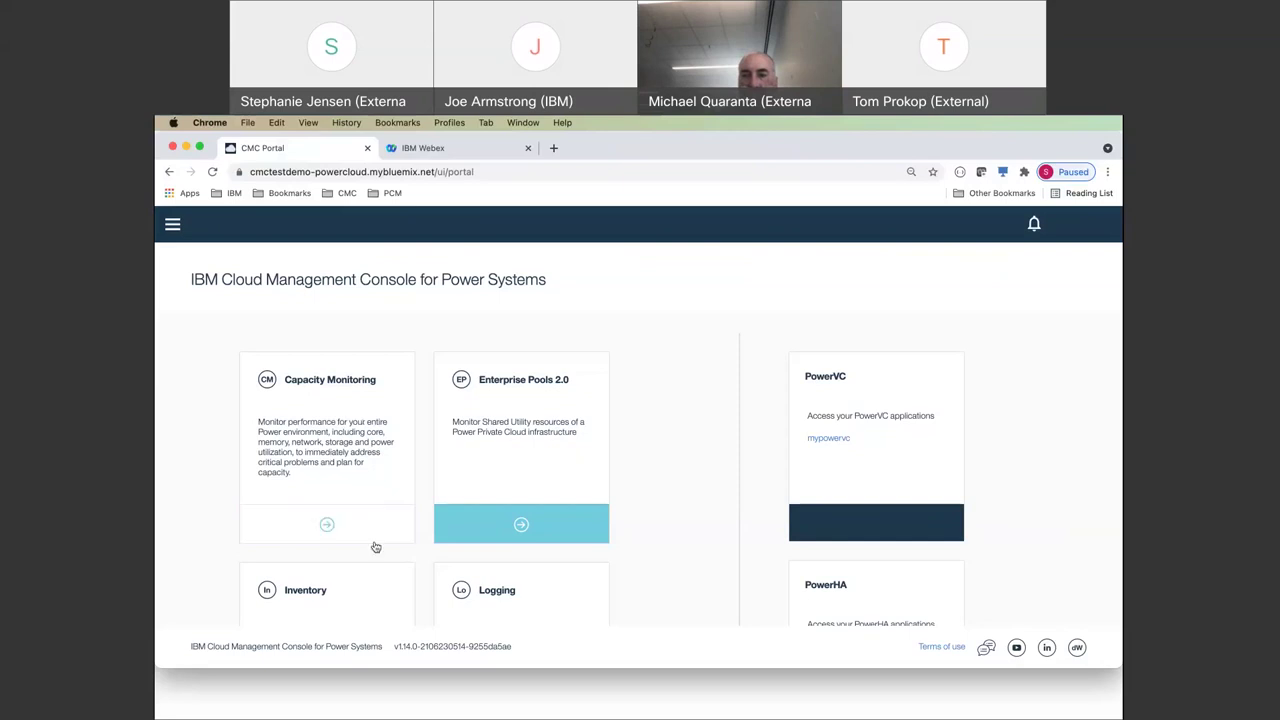
{"action": "scroll", "coordinate": [365, 520], "scroll_direction": "down", "scroll_amount": 3}
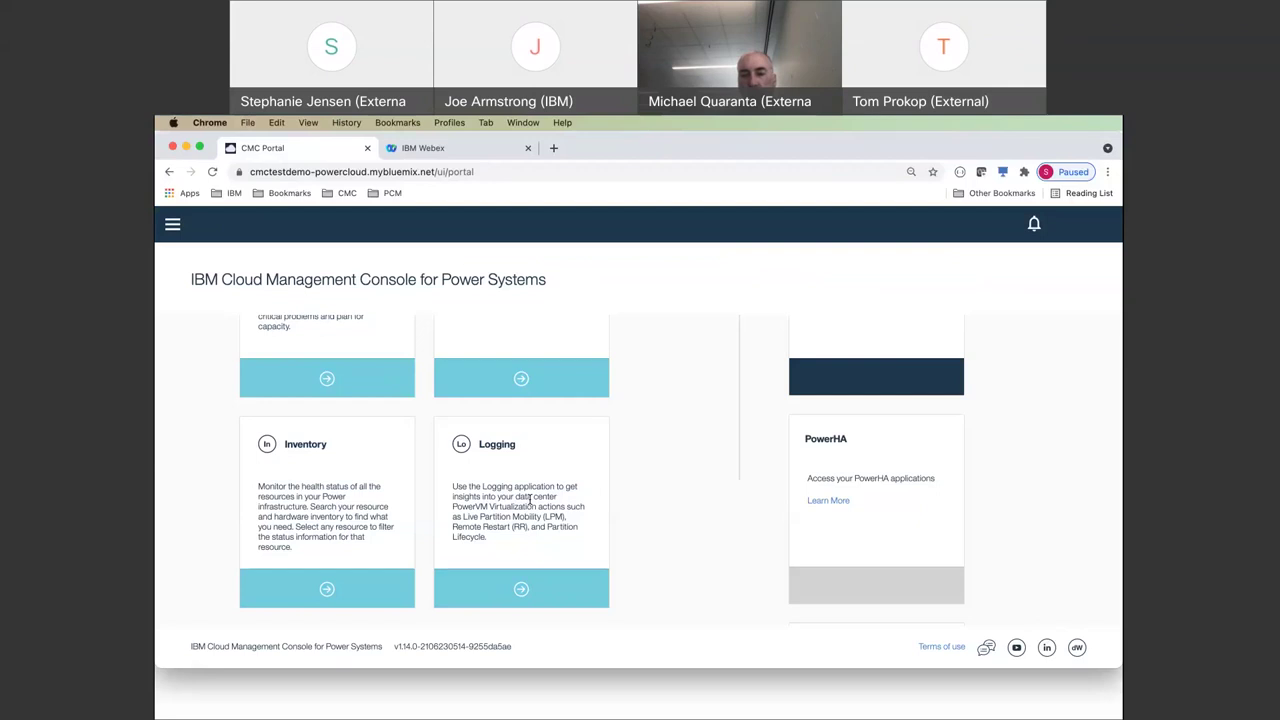
{"action": "scroll", "coordinate": [530, 500], "scroll_direction": "down", "scroll_amount": 5}
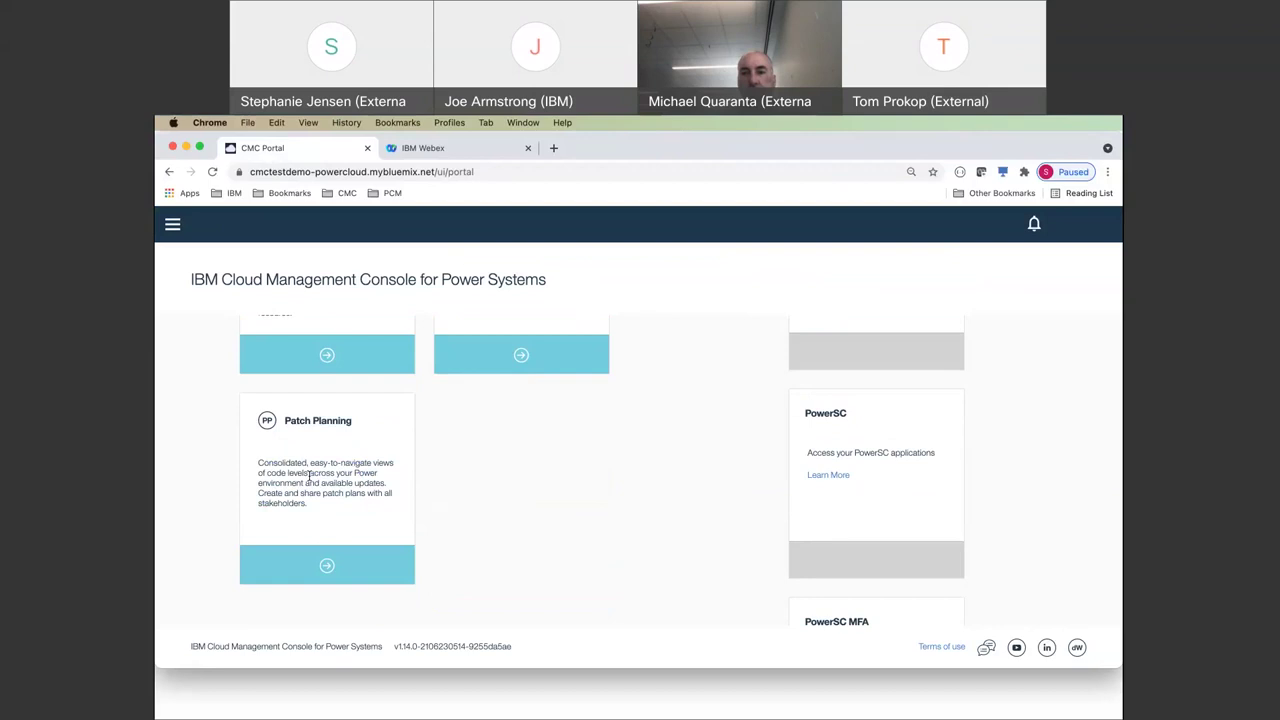
{"action": "scroll", "coordinate": [443, 454], "scroll_direction": "up", "scroll_amount": 1}
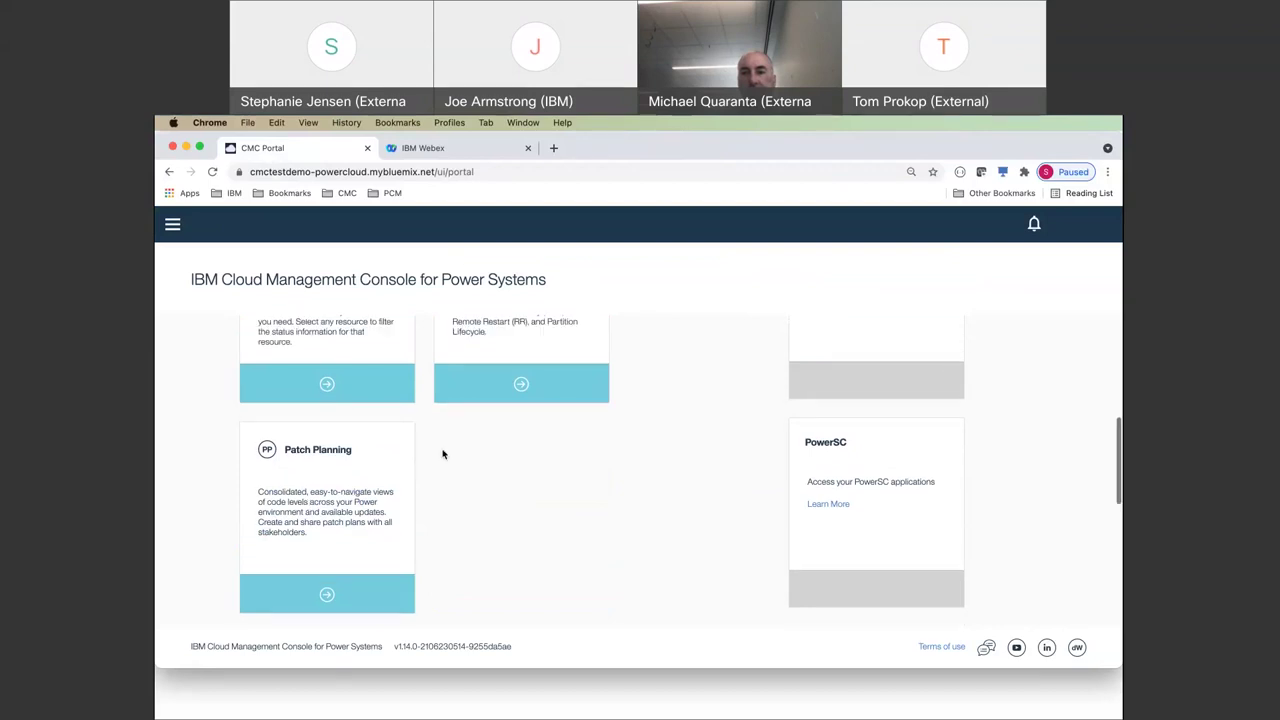
{"action": "scroll", "coordinate": [443, 454], "scroll_direction": "up", "scroll_amount": 6}
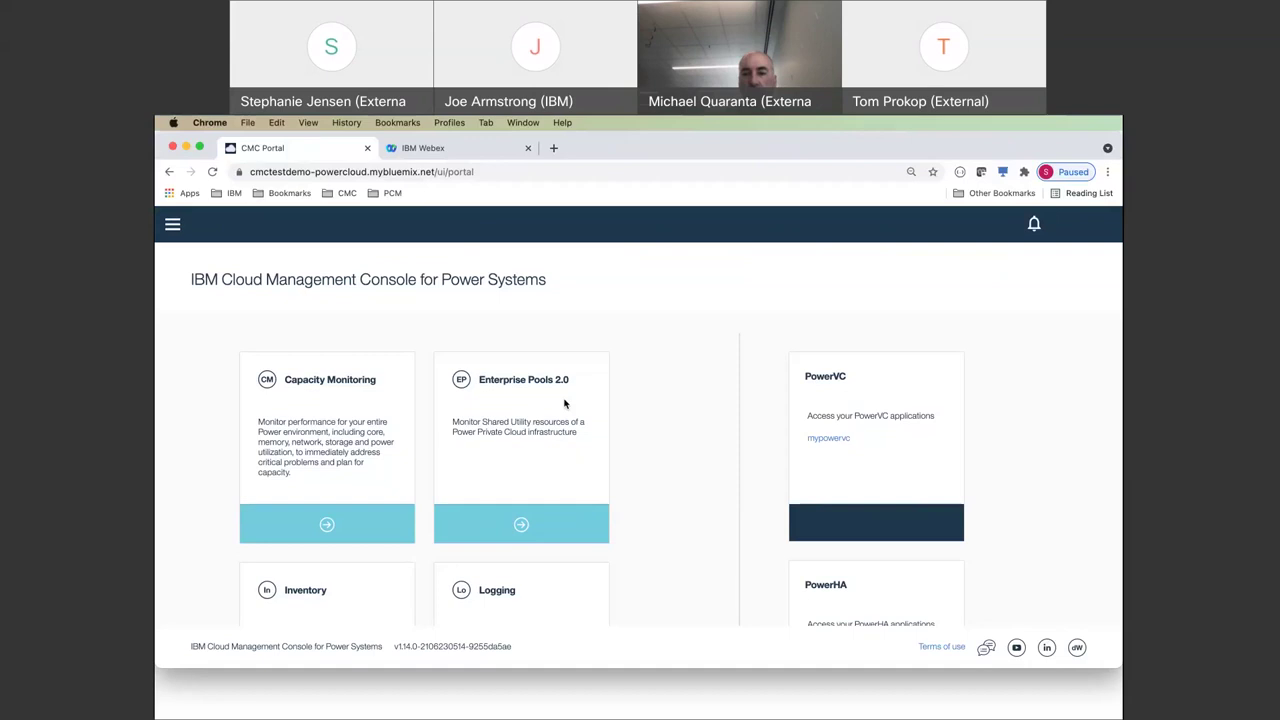
- Open Enterprise Pools 2.0 to reach the Garage4SysDemo pool's inventory of two servers
{"action": "left_click", "coordinate": [521, 527]}
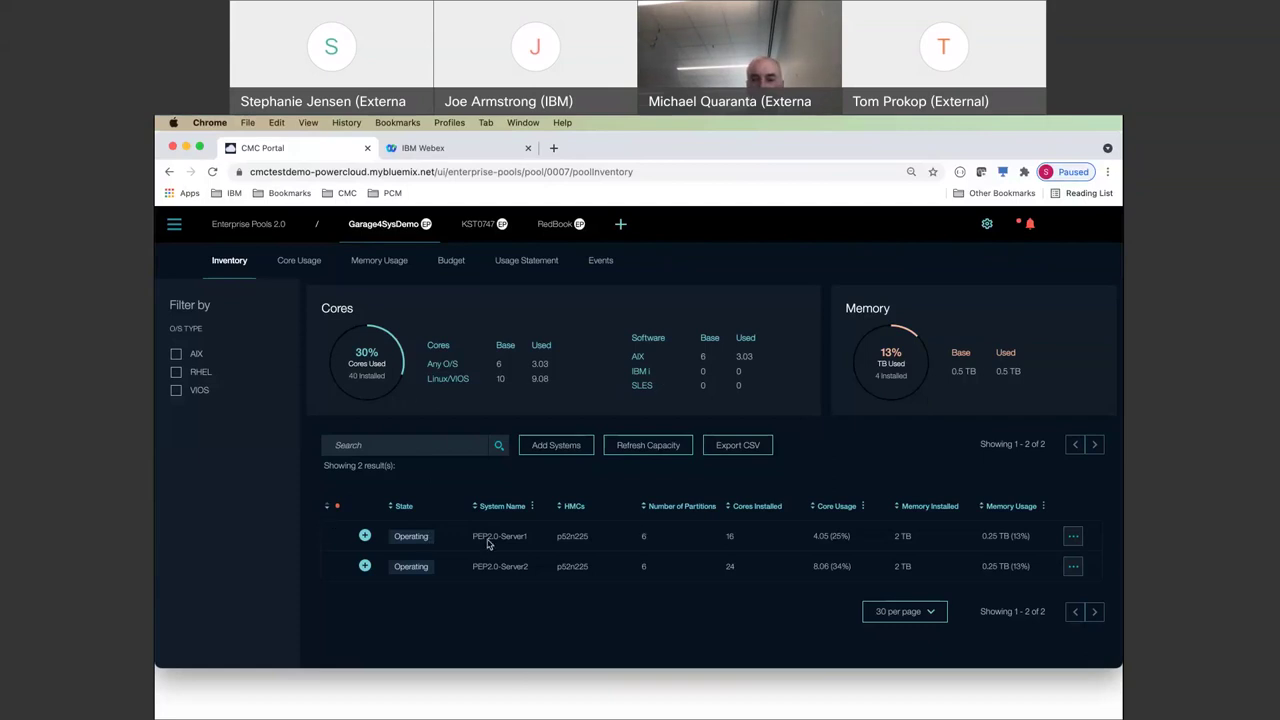
- Expand PEP2.0-Server1 and PEP2.0-Server2 to list their six partitions each
{"action": "left_click", "coordinate": [365, 538]}
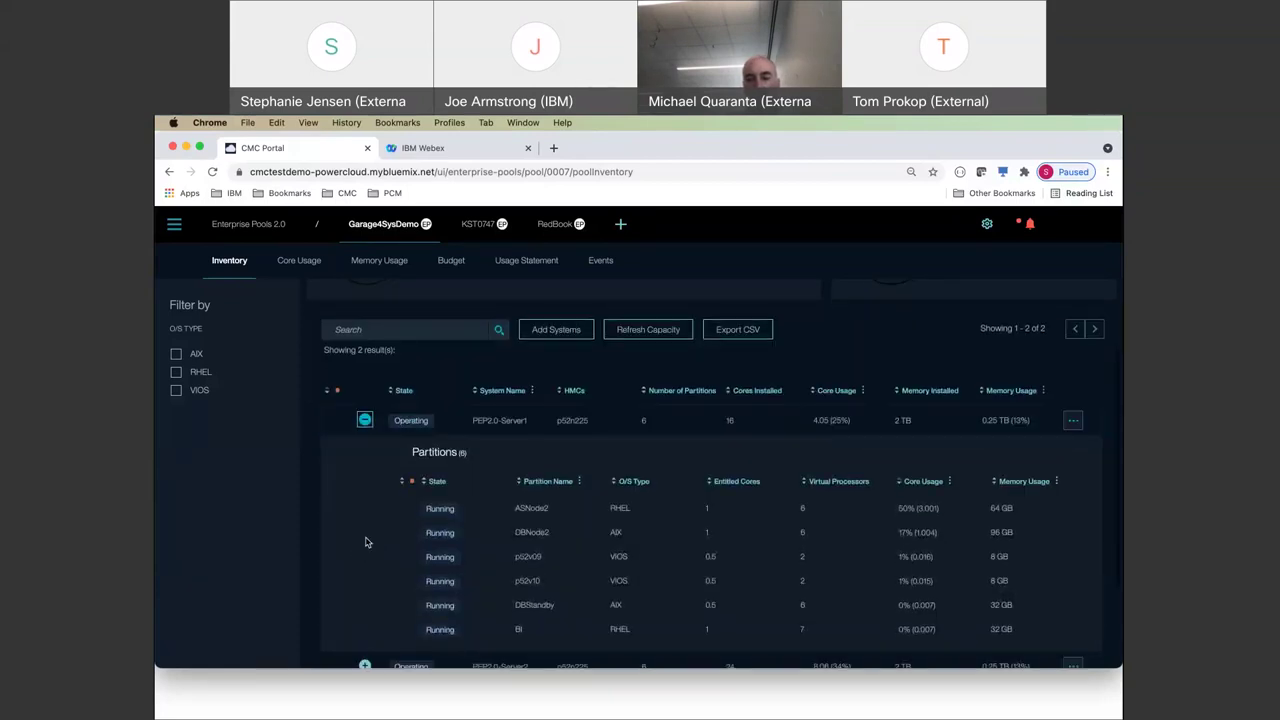
{"action": "scroll", "coordinate": [594, 585], "scroll_direction": "down", "scroll_amount": 1}
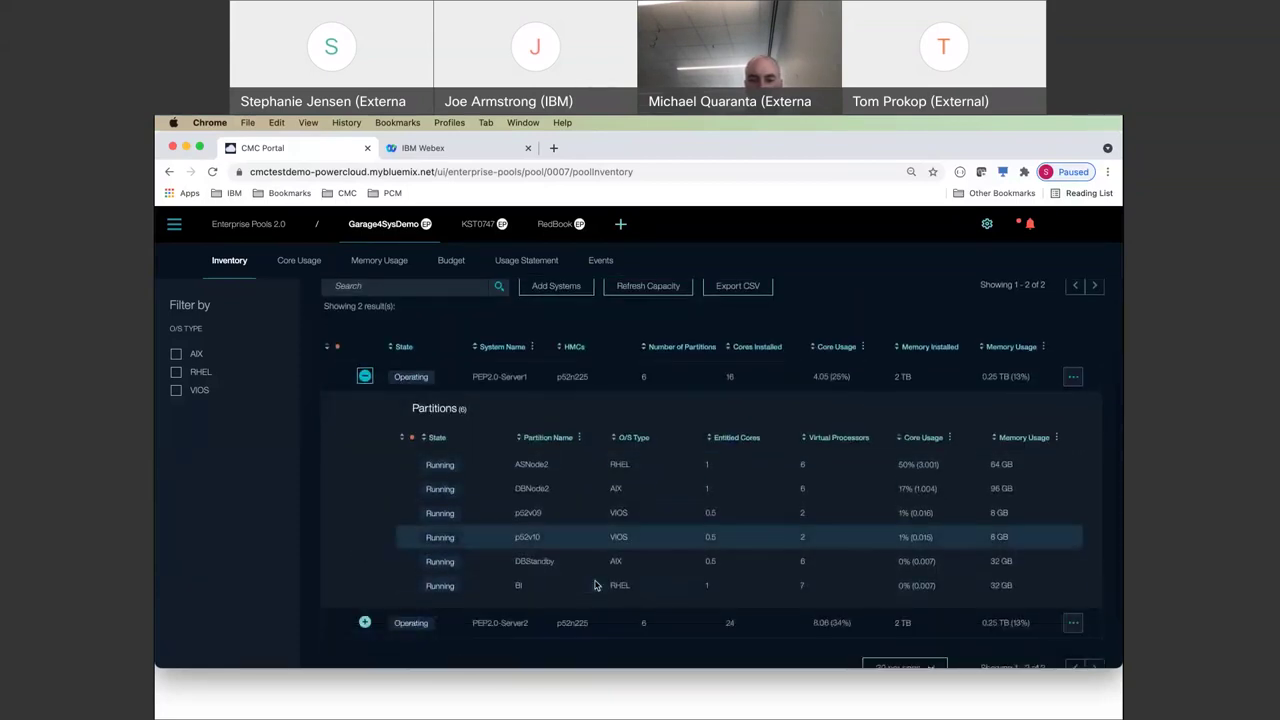
{"action": "scroll", "coordinate": [594, 585], "scroll_direction": "down", "scroll_amount": 2}
{"action": "left_click", "coordinate": [365, 543]}
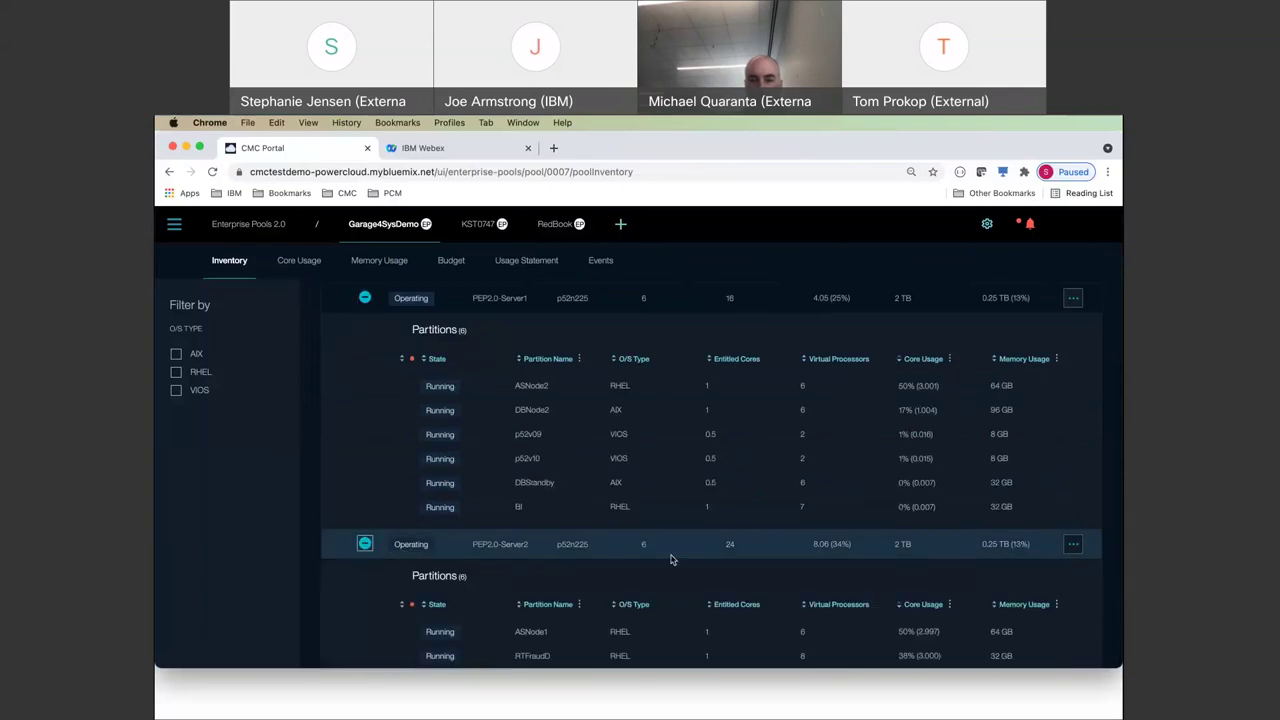
{"action": "scroll", "coordinate": [671, 560], "scroll_direction": "up", "scroll_amount": 3}
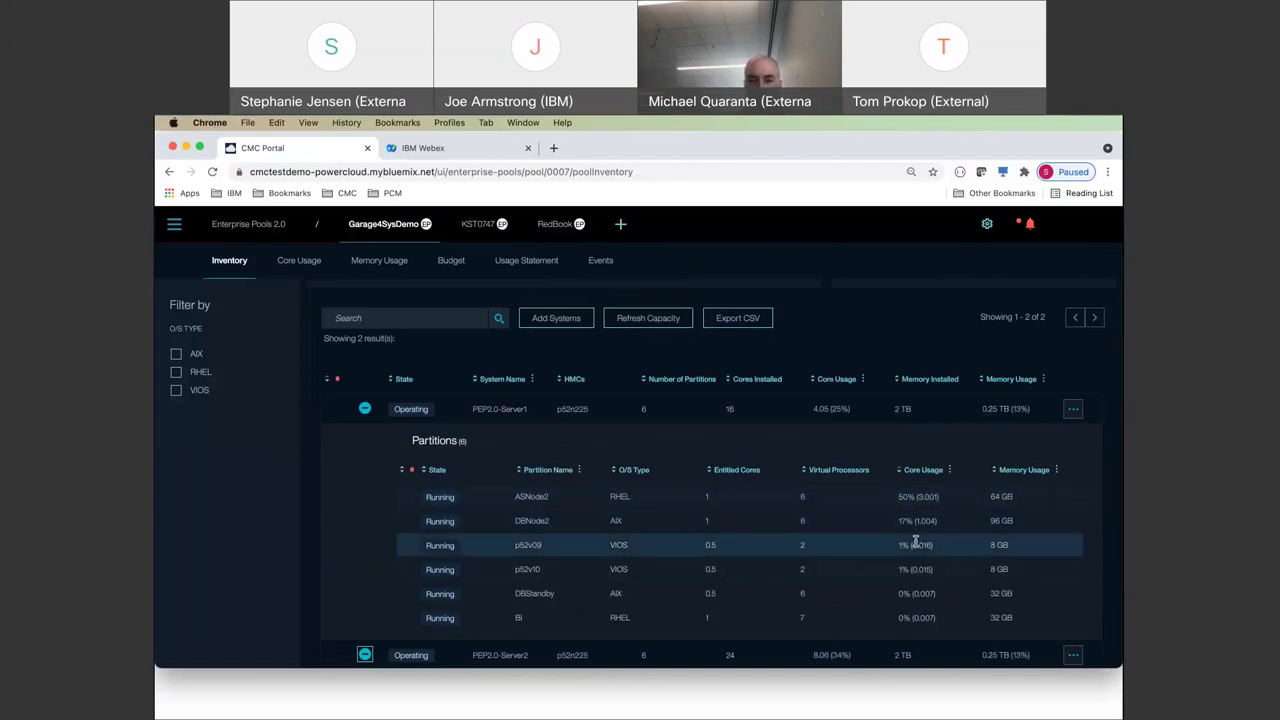
{"action": "scroll", "coordinate": [915, 541], "scroll_direction": "down", "scroll_amount": 5}
{"action": "scroll", "coordinate": [915, 541], "scroll_direction": "up", "scroll_amount": 5}
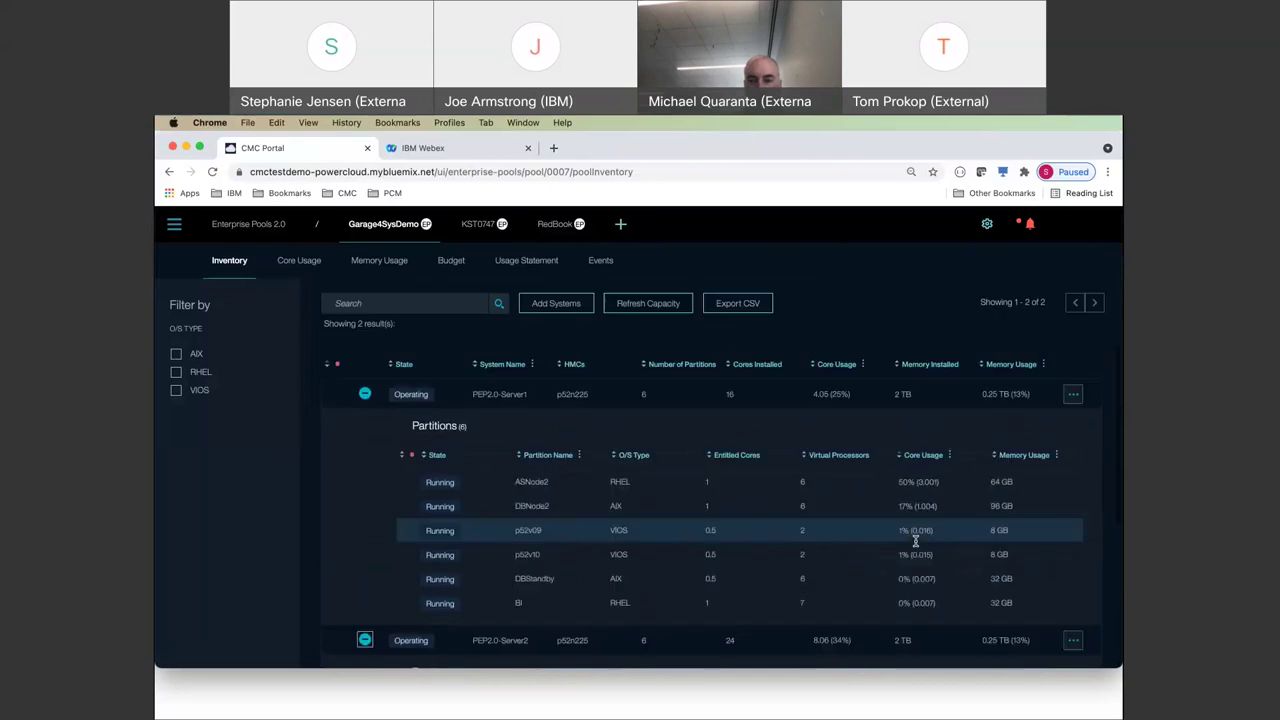
{"action": "scroll", "coordinate": [915, 541], "scroll_direction": "up", "scroll_amount": 1}
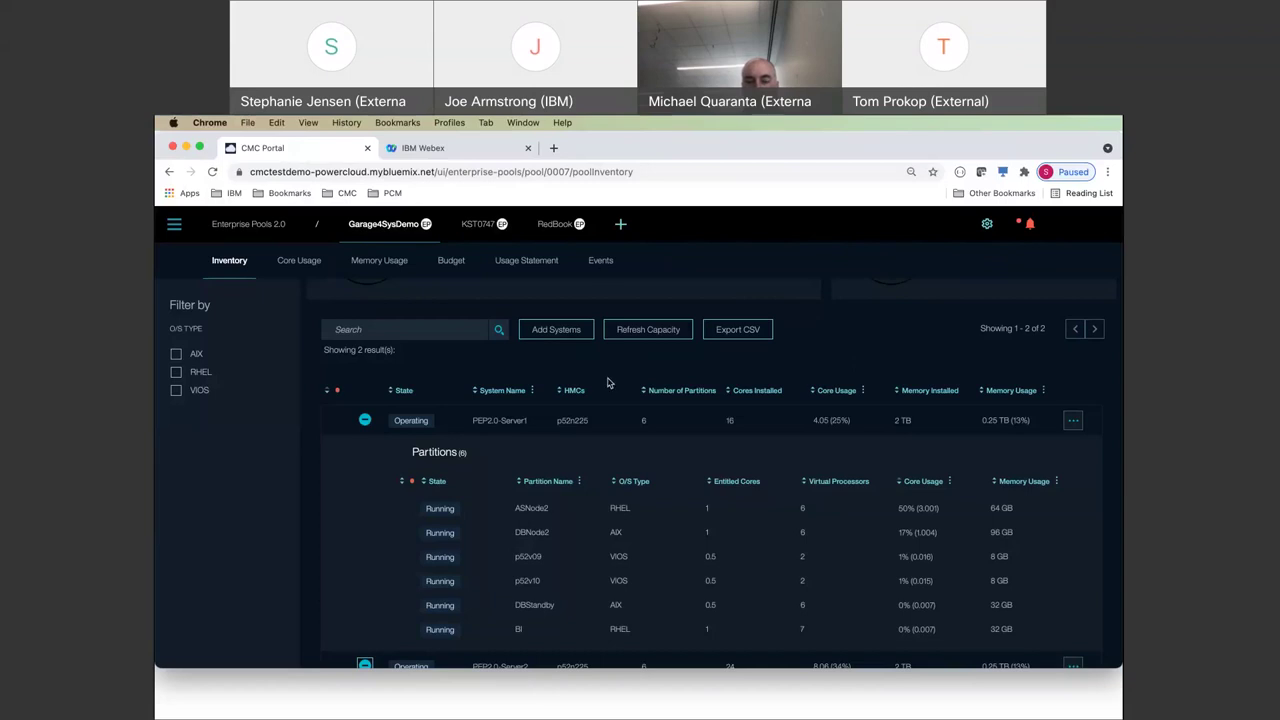
{"action": "left_click", "coordinate": [1072, 420]}
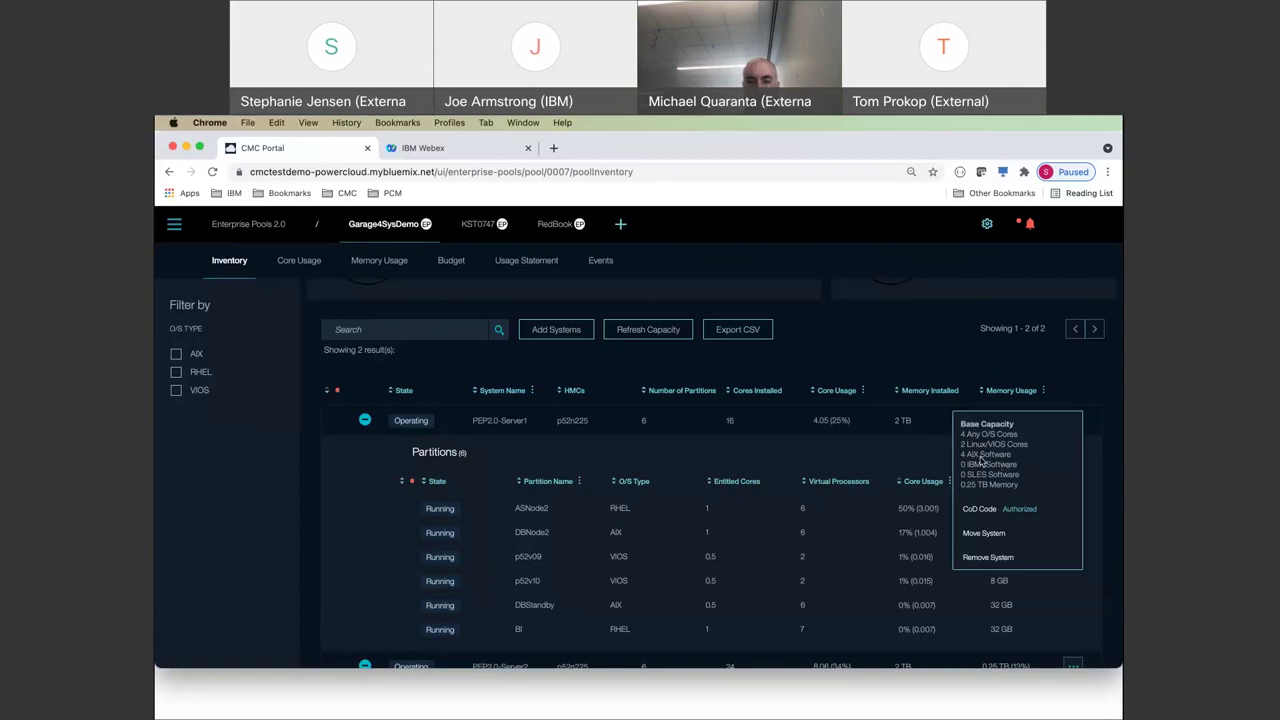
{"action": "left_click", "coordinate": [889, 348]}
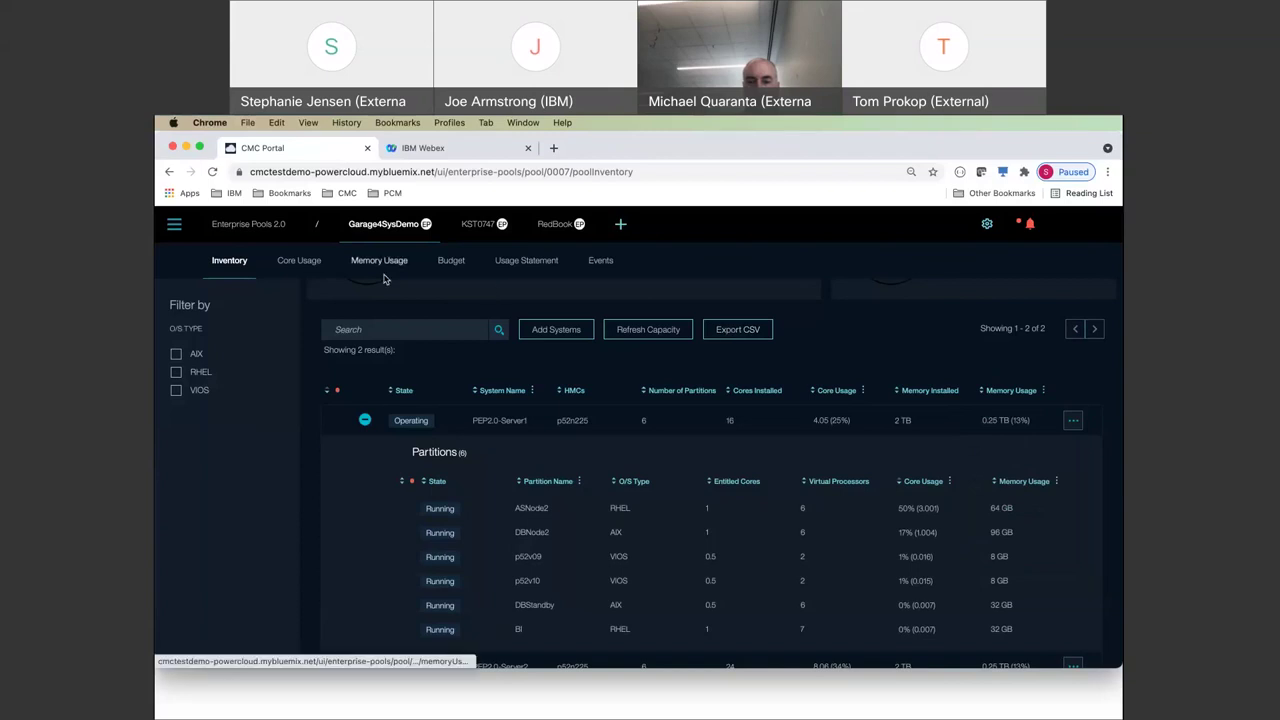
- Show the pool's June 2021 Core Usage chart and bring up the Graph Time Zoom levels
{"action": "left_click", "coordinate": [297, 262]}
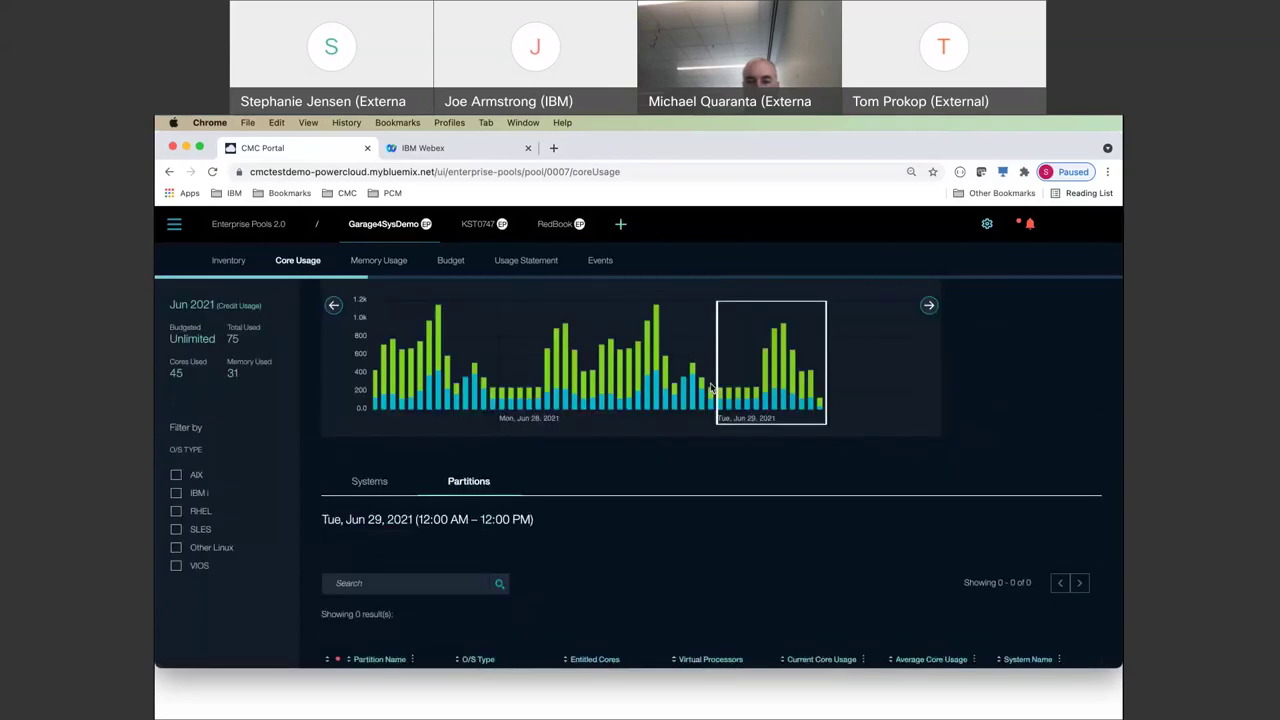
{"action": "scroll", "coordinate": [710, 388], "scroll_direction": "up", "scroll_amount": 3}
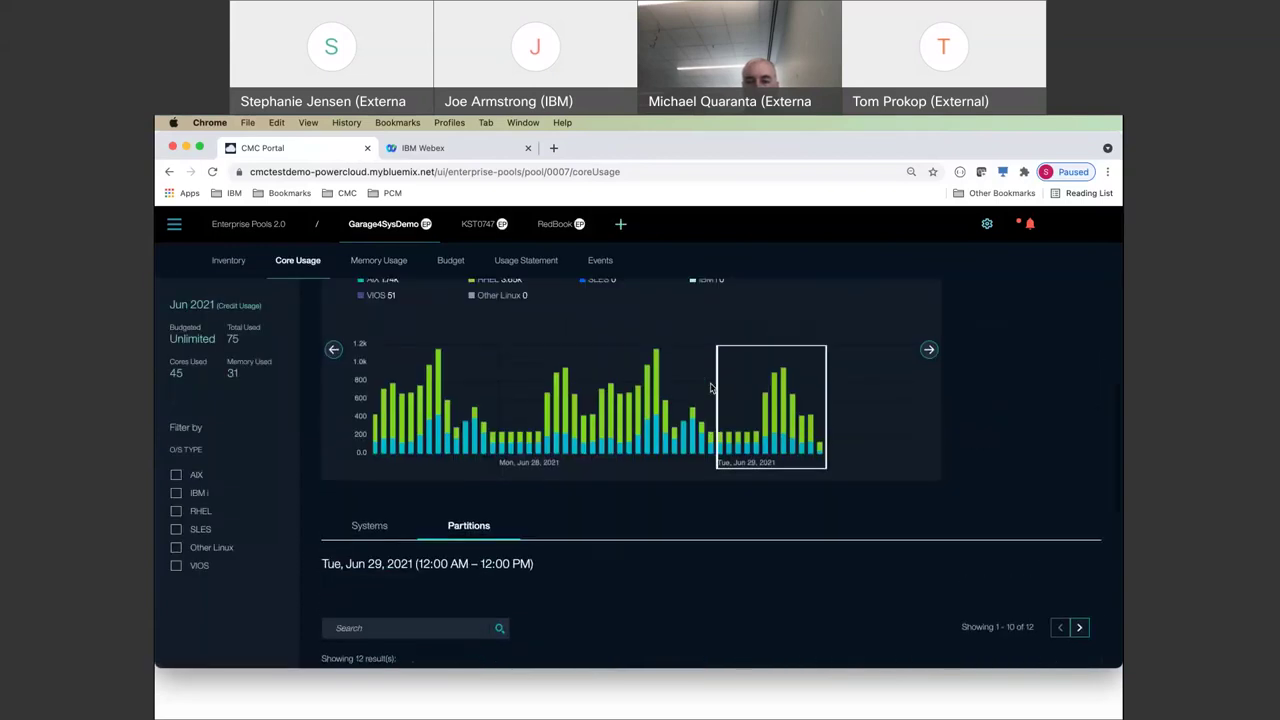
{"action": "scroll", "coordinate": [710, 388], "scroll_direction": "up", "scroll_amount": 1}
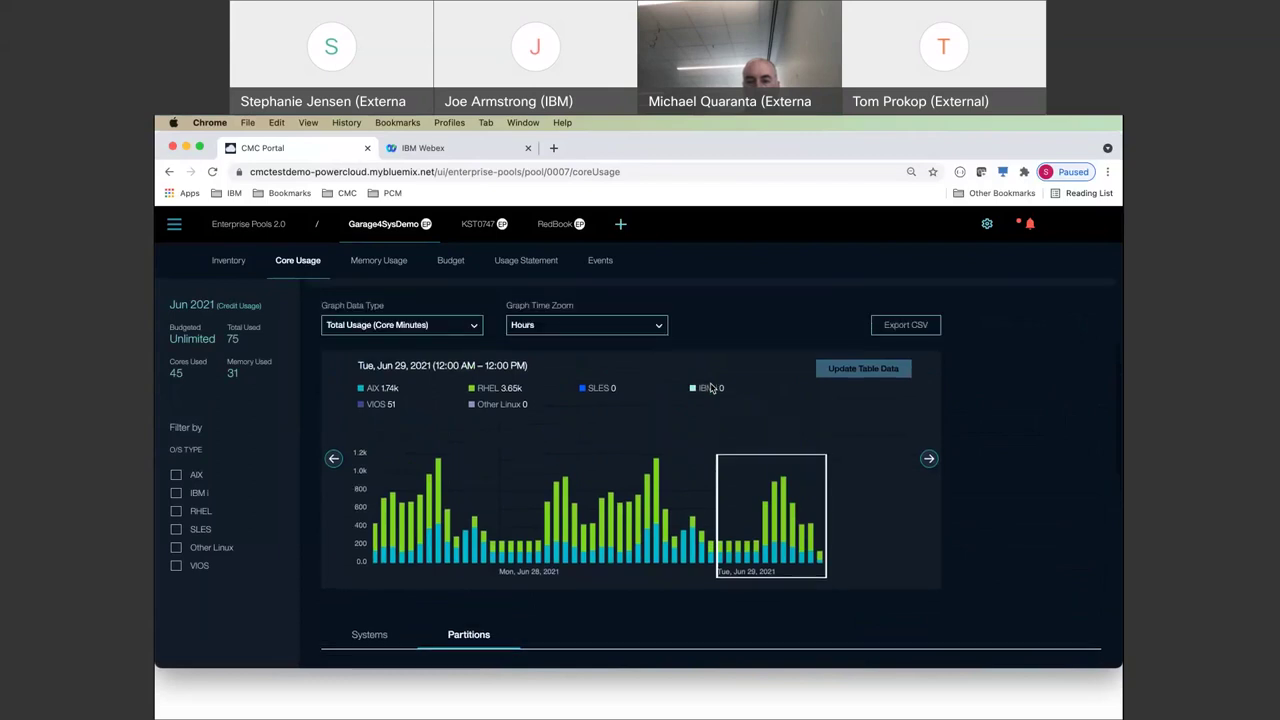
{"action": "scroll", "coordinate": [712, 388], "scroll_direction": "up", "scroll_amount": 1}
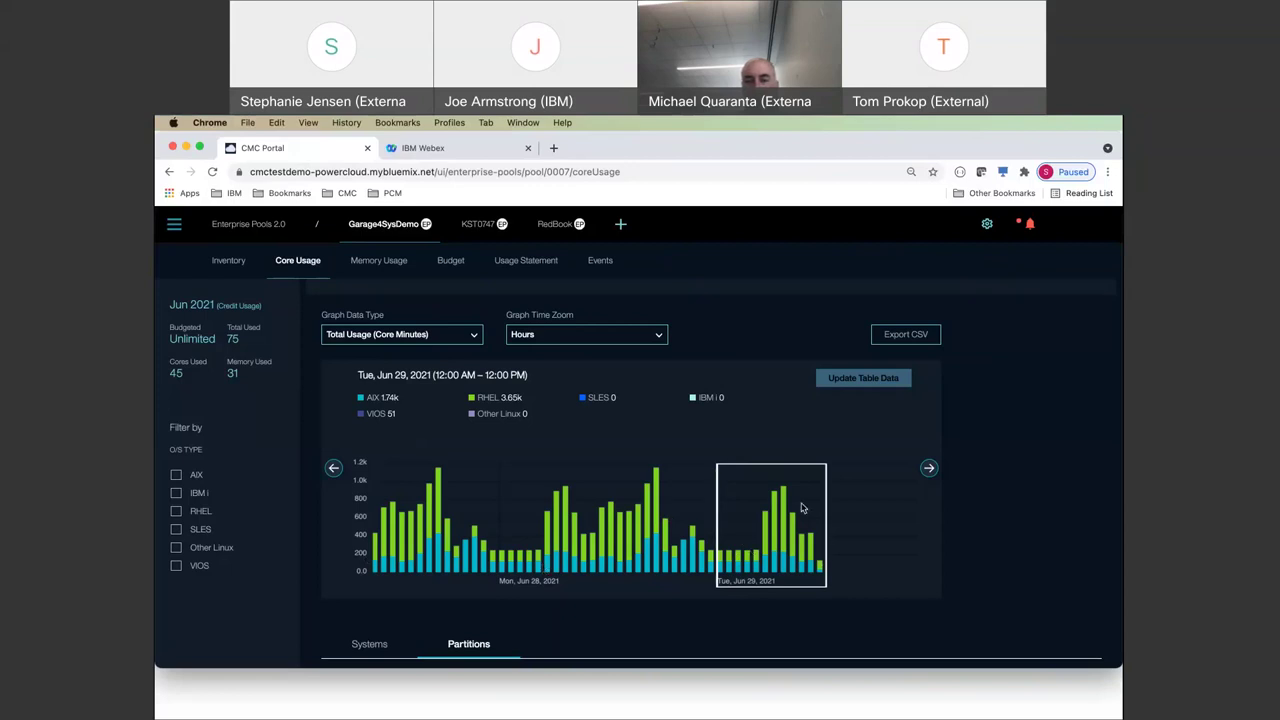
{"action": "scroll", "coordinate": [801, 508], "scroll_direction": "down", "scroll_amount": 1}
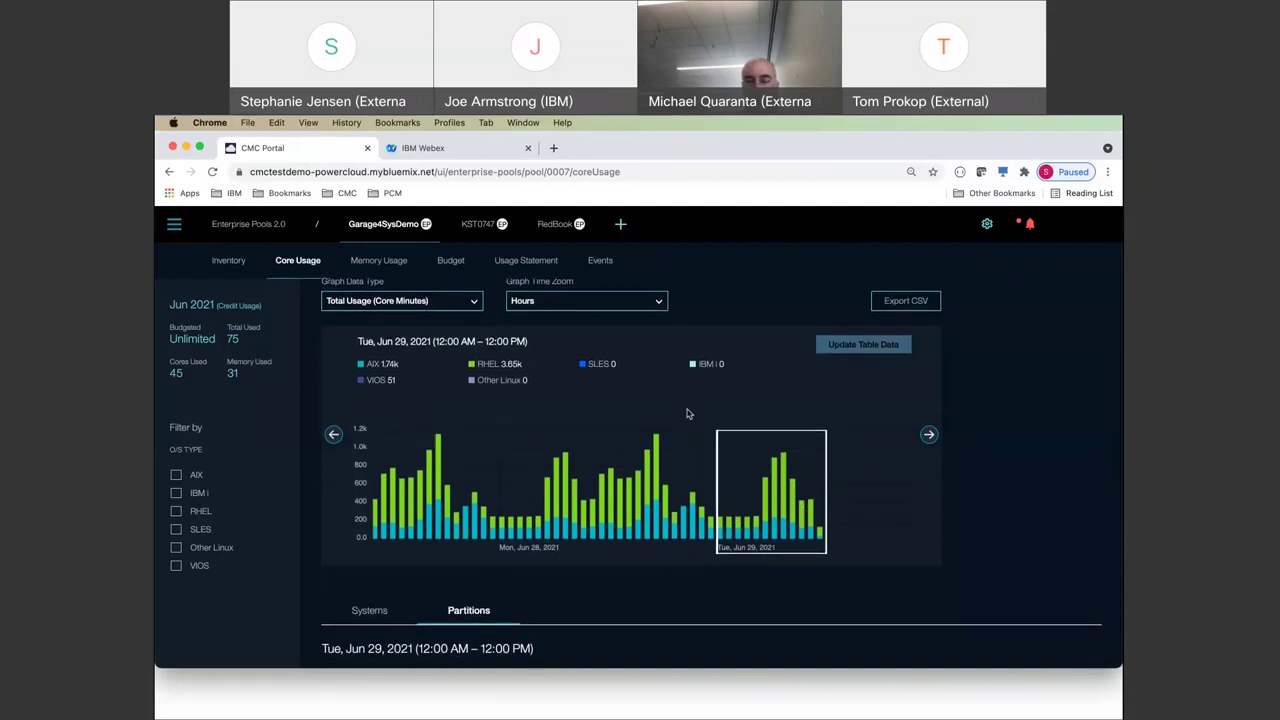
{"action": "left_click", "coordinate": [586, 301]}
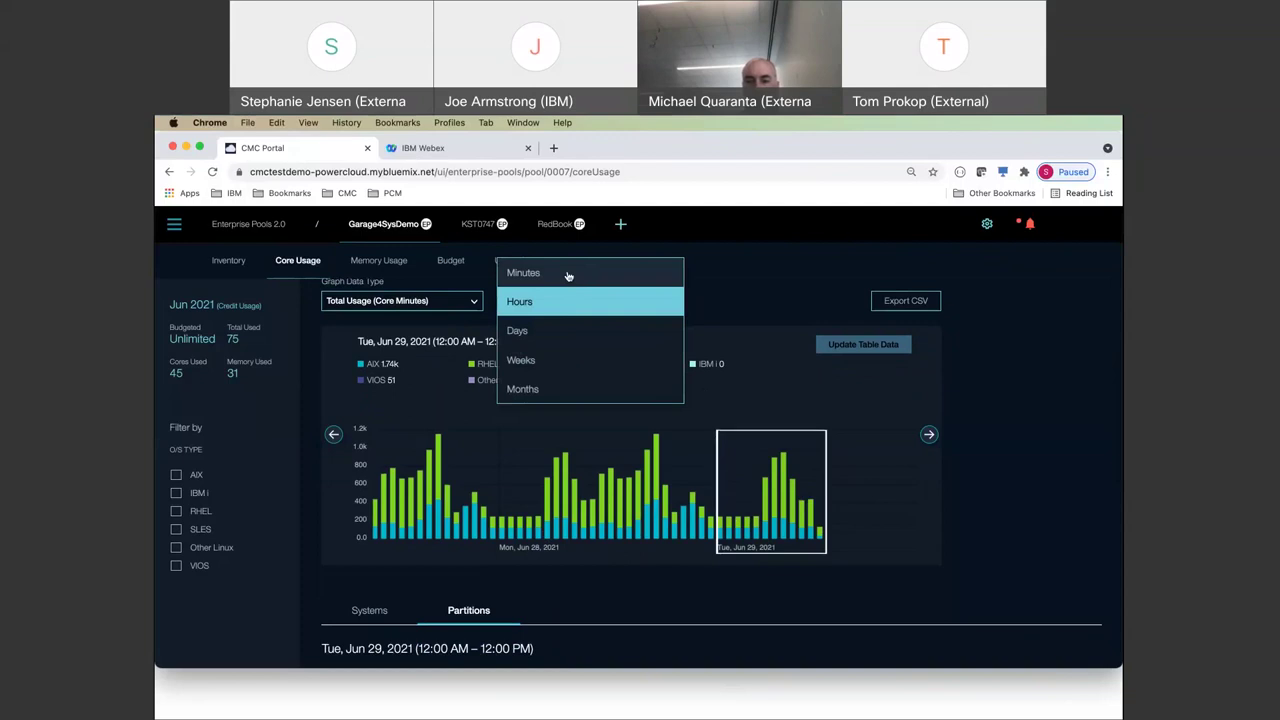
- Drill into the 7–8 AM hour by minutes and update the table for 7:46–7:47 AM
{"action": "left_click", "coordinate": [829, 506]}
{"action": "left_click", "coordinate": [785, 456]}
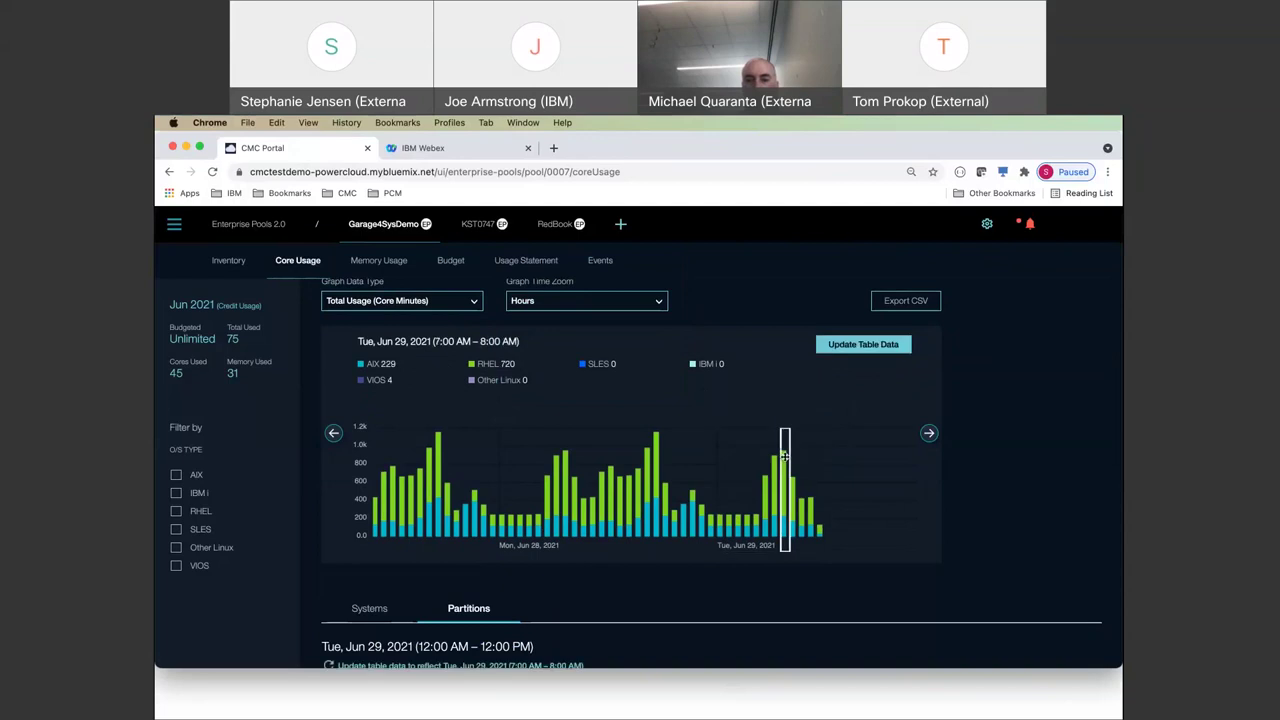
{"action": "left_click", "coordinate": [569, 310]}
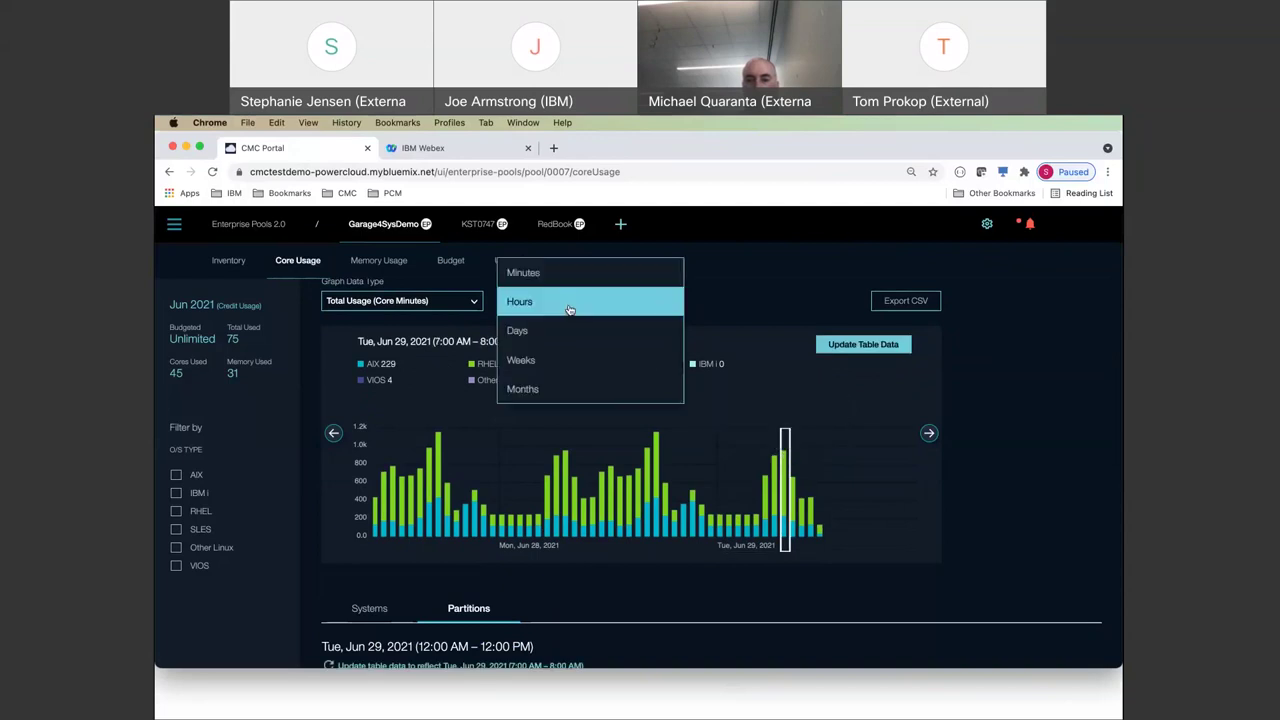
{"action": "left_click", "coordinate": [550, 275]}
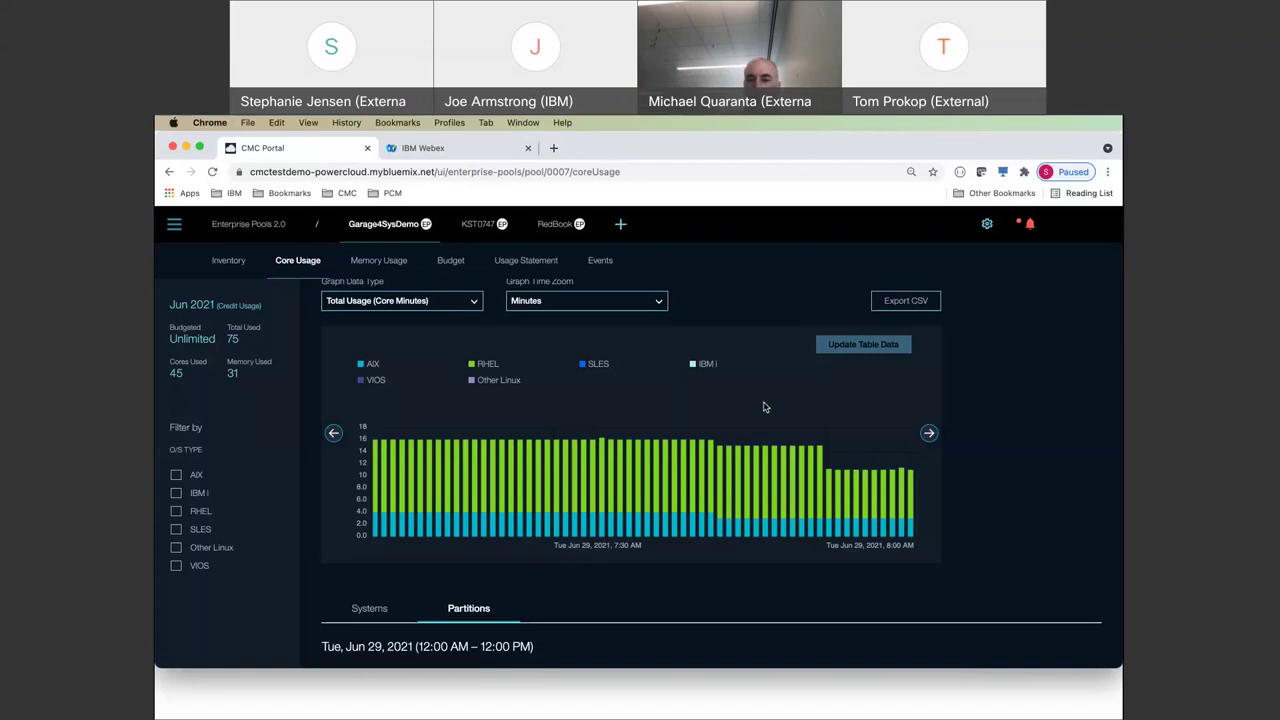
{"action": "left_click", "coordinate": [702, 465]}
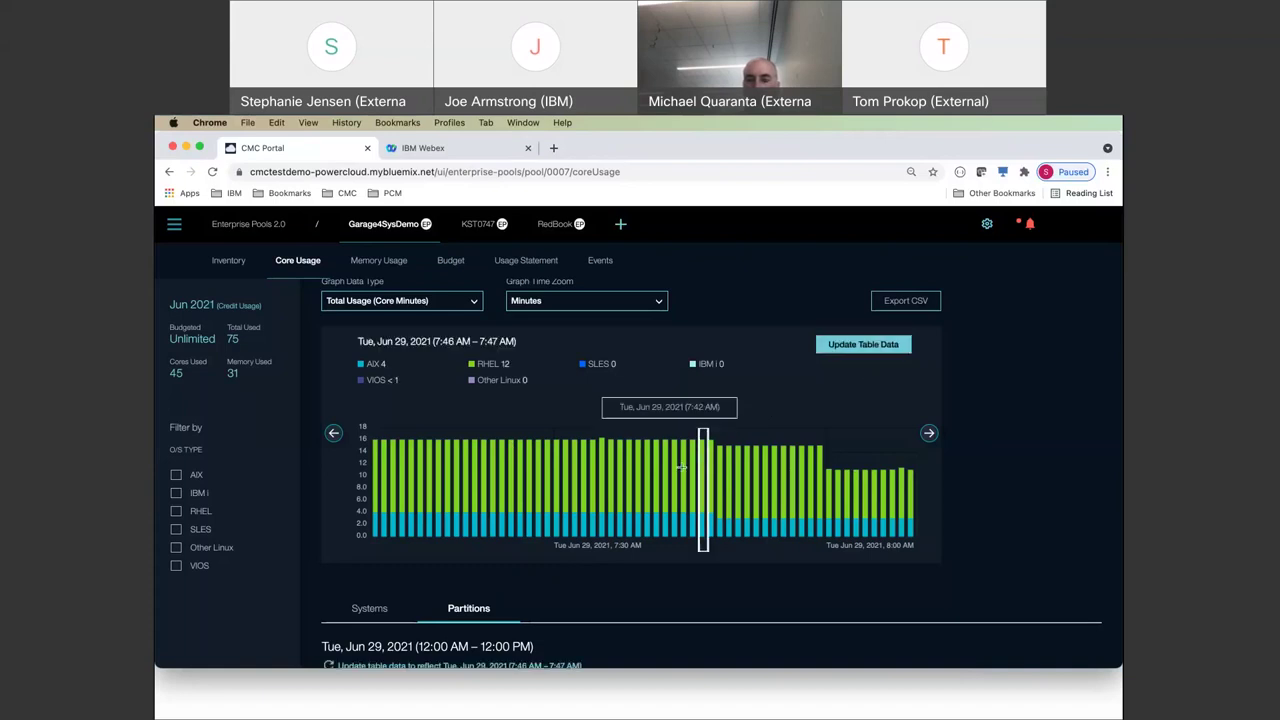
{"action": "left_click", "coordinate": [848, 348]}
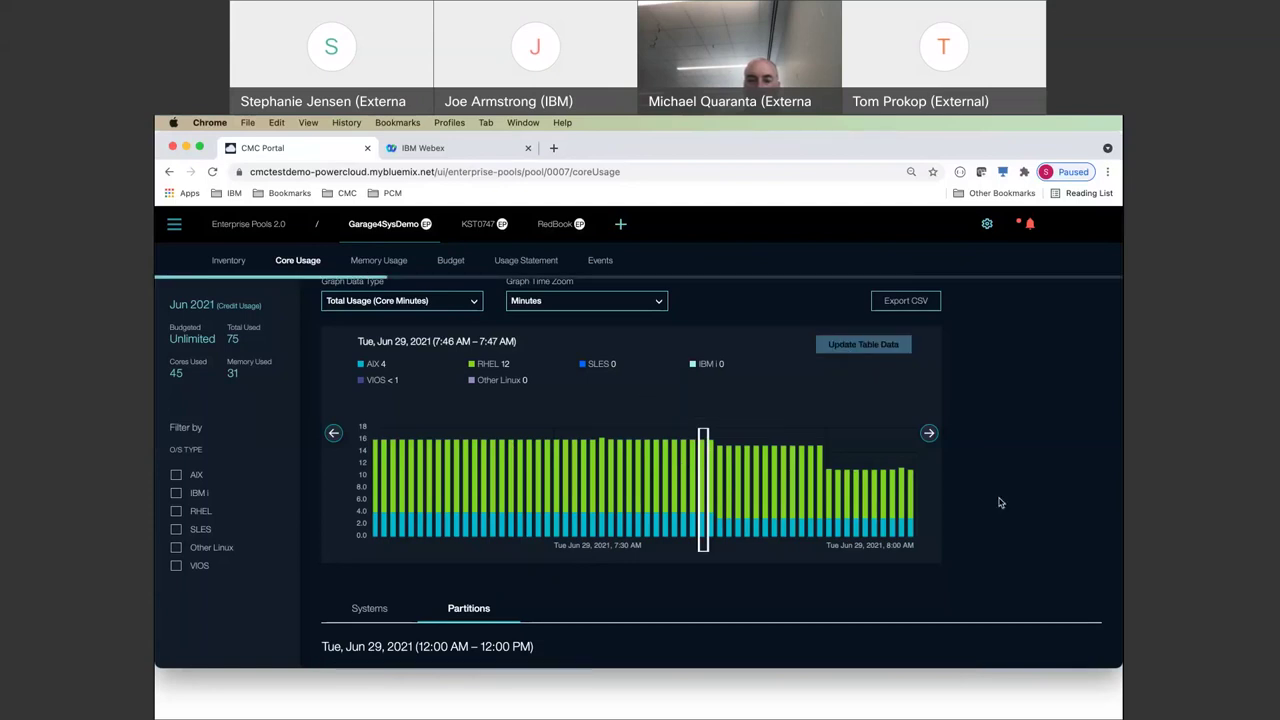
- Review core usage of all 12 partitions for Jun 29, 7:46–7:47 AM in the Partitions table
{"action": "scroll", "coordinate": [998, 502], "scroll_direction": "down", "scroll_amount": 5}
{"action": "scroll", "coordinate": [998, 502], "scroll_direction": "down", "scroll_amount": 2}
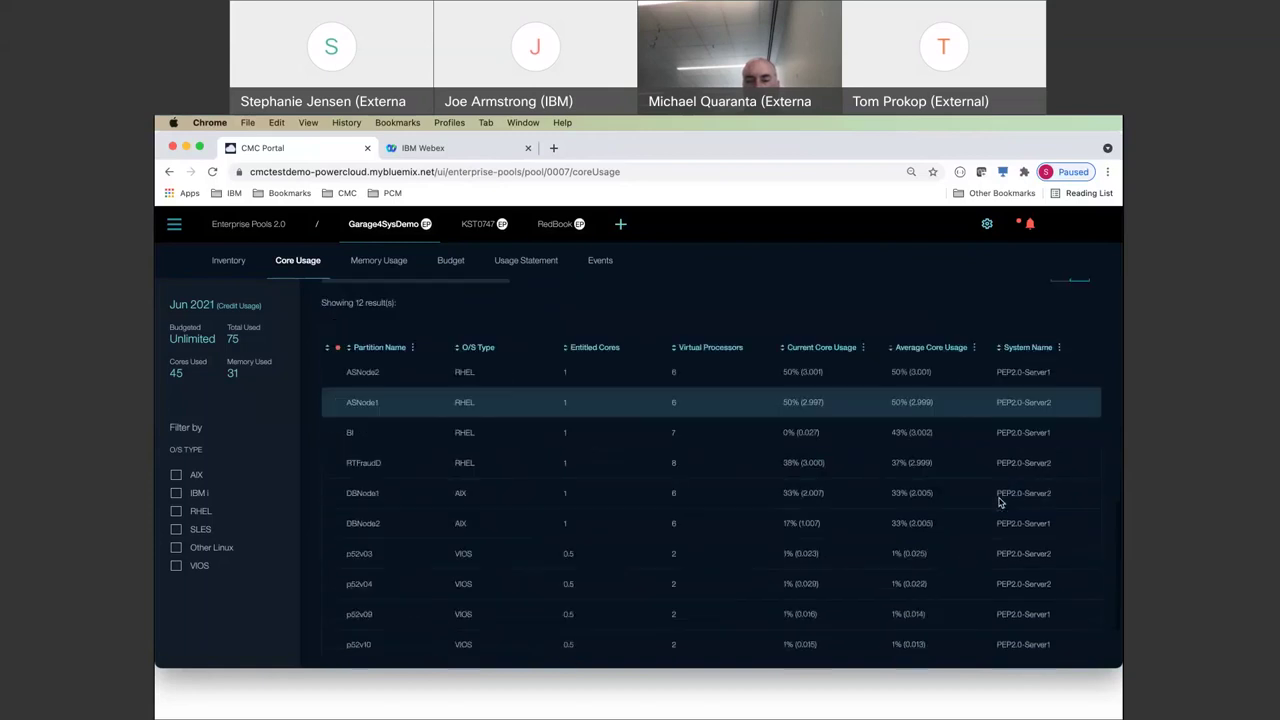
{"action": "scroll", "coordinate": [831, 369], "scroll_direction": "up", "scroll_amount": 5}
{"action": "scroll", "coordinate": [831, 369], "scroll_direction": "down", "scroll_amount": 4}
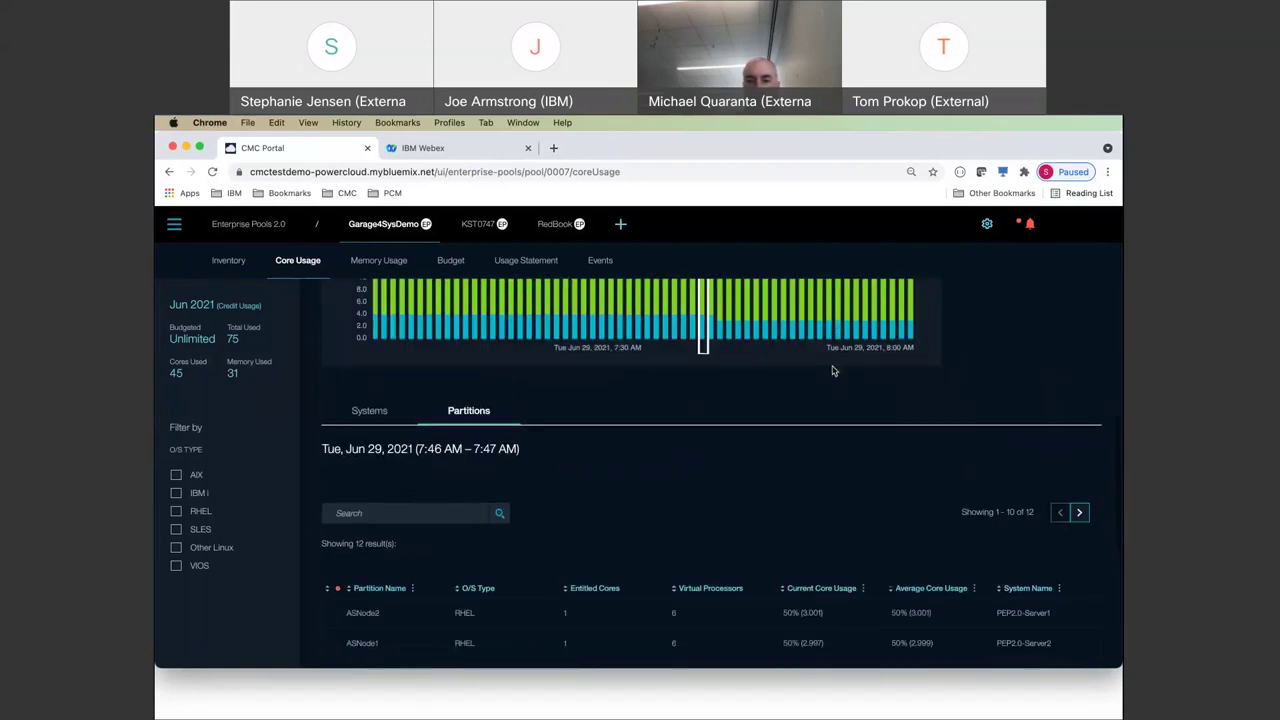
{"action": "scroll", "coordinate": [409, 366], "scroll_direction": "up", "scroll_amount": 1}
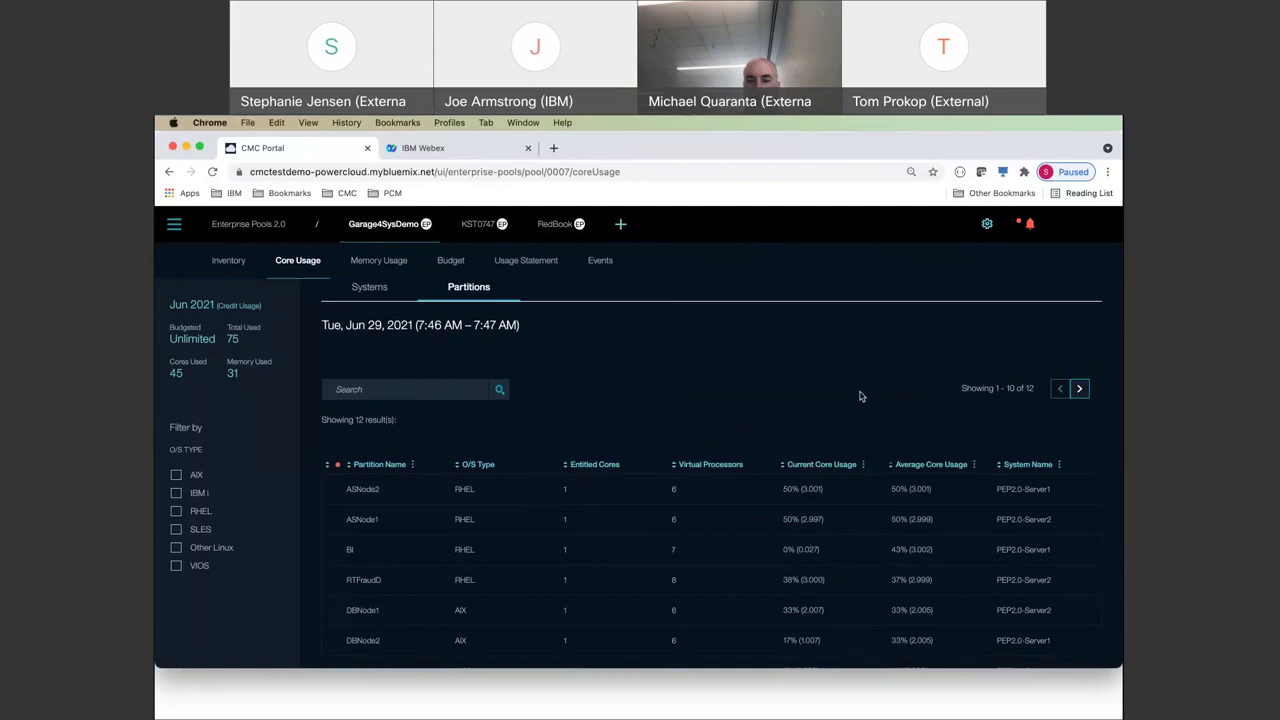
{"action": "scroll", "coordinate": [857, 397], "scroll_direction": "down", "scroll_amount": 2}
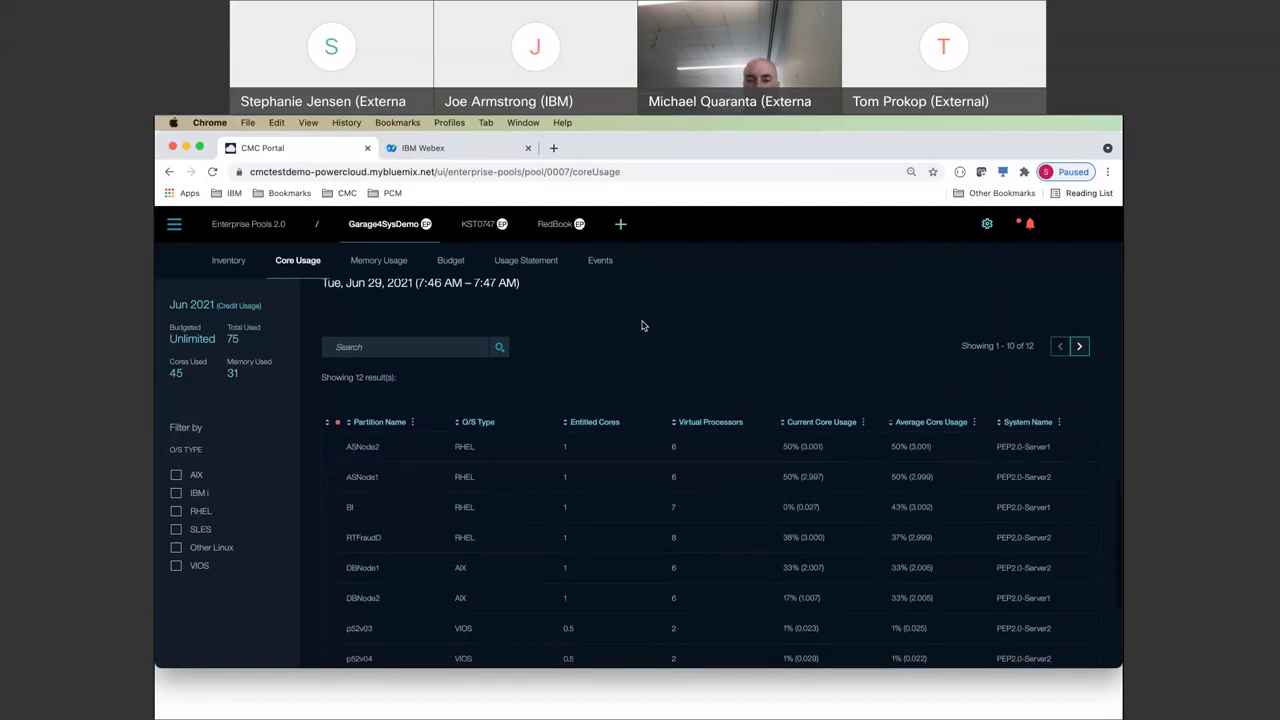
{"action": "scroll", "coordinate": [890, 328], "scroll_direction": "down", "scroll_amount": 1}
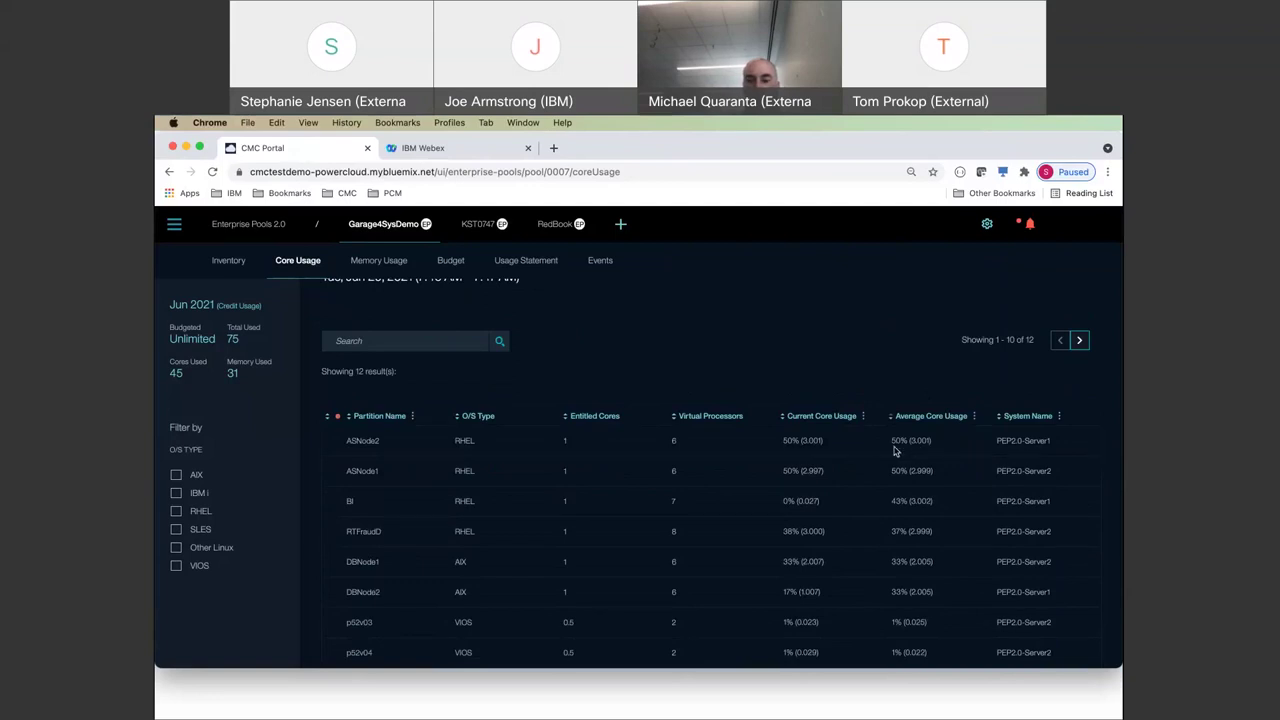
{"action": "scroll", "coordinate": [927, 446], "scroll_direction": "down", "scroll_amount": 3}
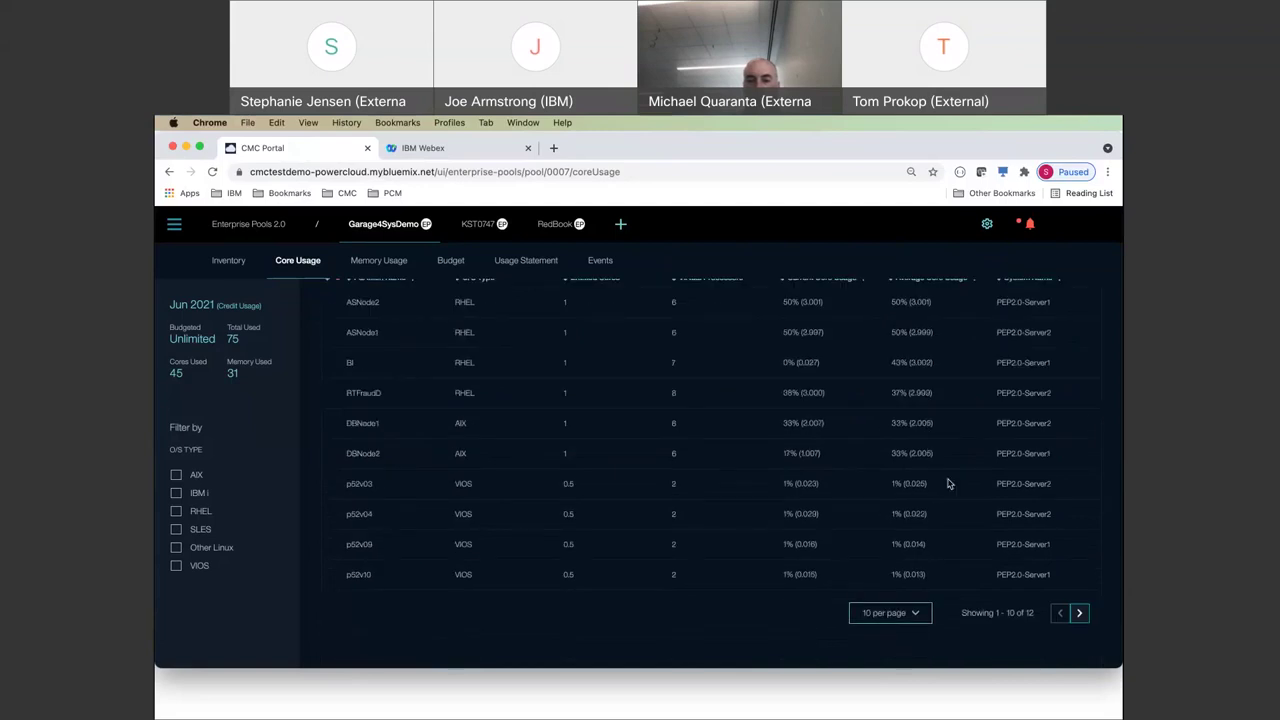
{"action": "scroll", "coordinate": [948, 395], "scroll_direction": "up", "scroll_amount": 1}
{"action": "scroll", "coordinate": [948, 395], "scroll_direction": "up", "scroll_amount": 6}
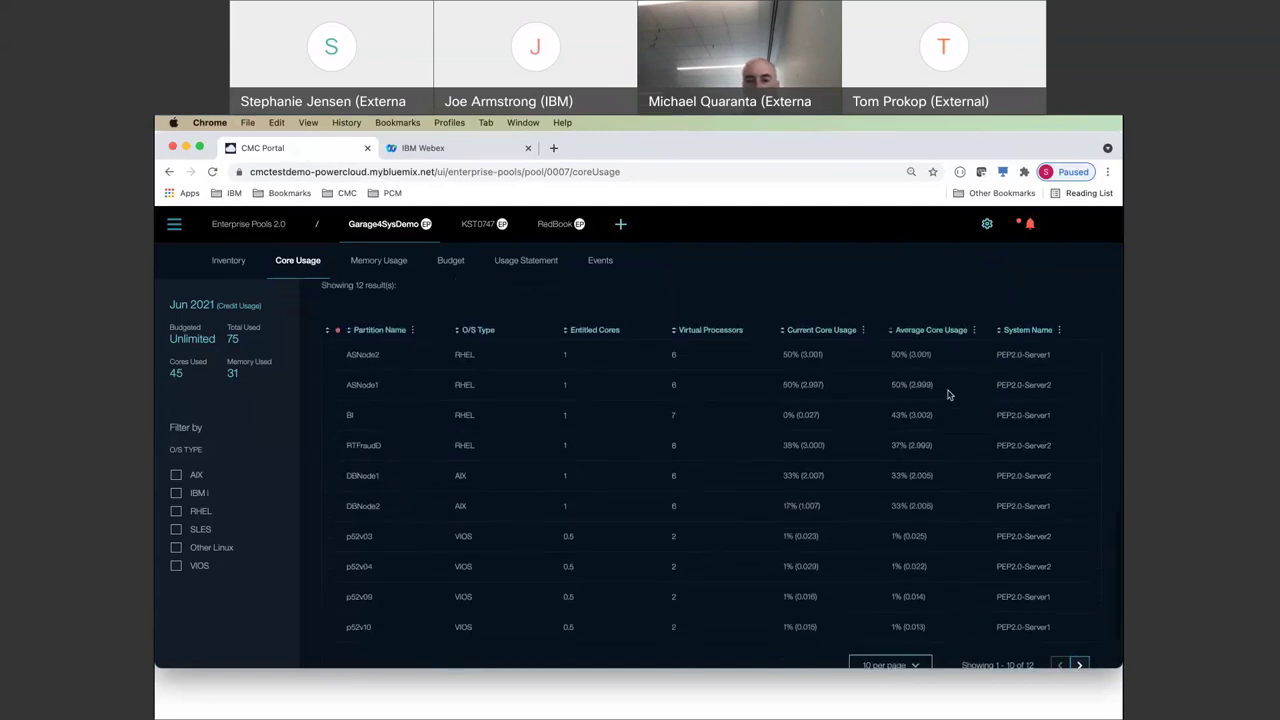
{"action": "scroll", "coordinate": [948, 395], "scroll_direction": "up", "scroll_amount": 4}
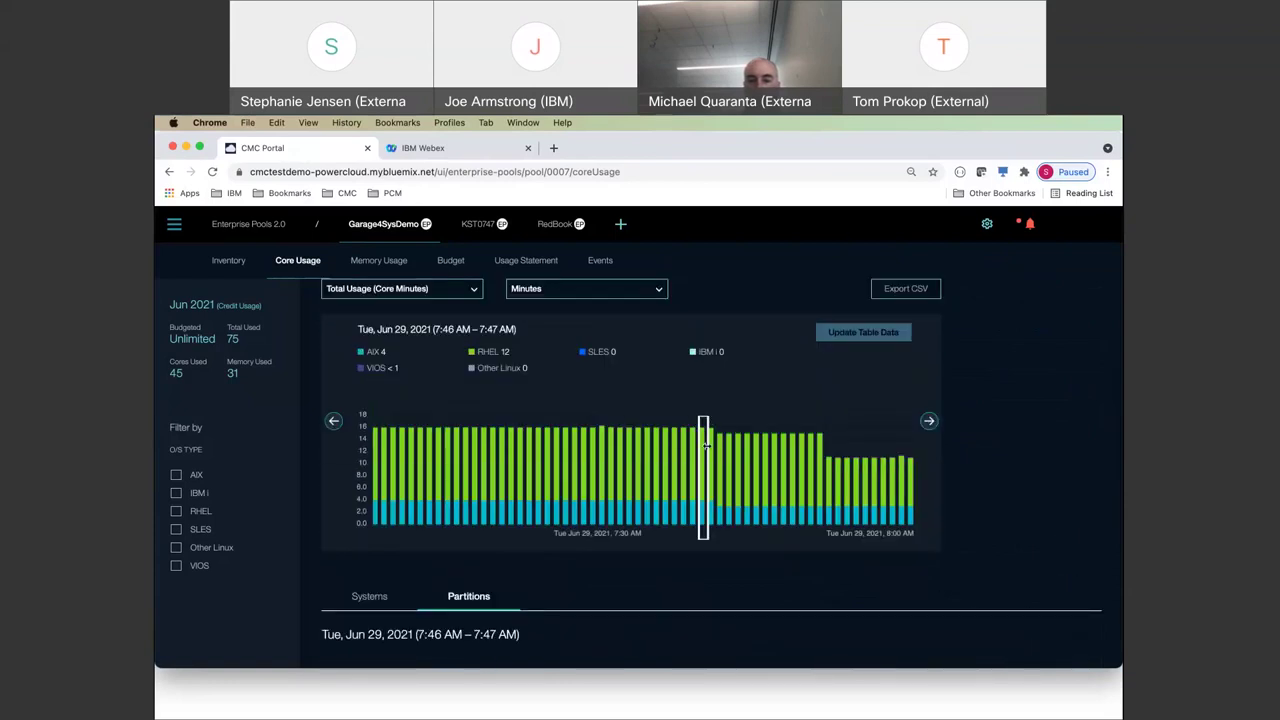
- Select the 7:48–8:00 AM range on the chart and refresh the Partitions table for it
{"action": "left_click", "coordinate": [716, 451]}
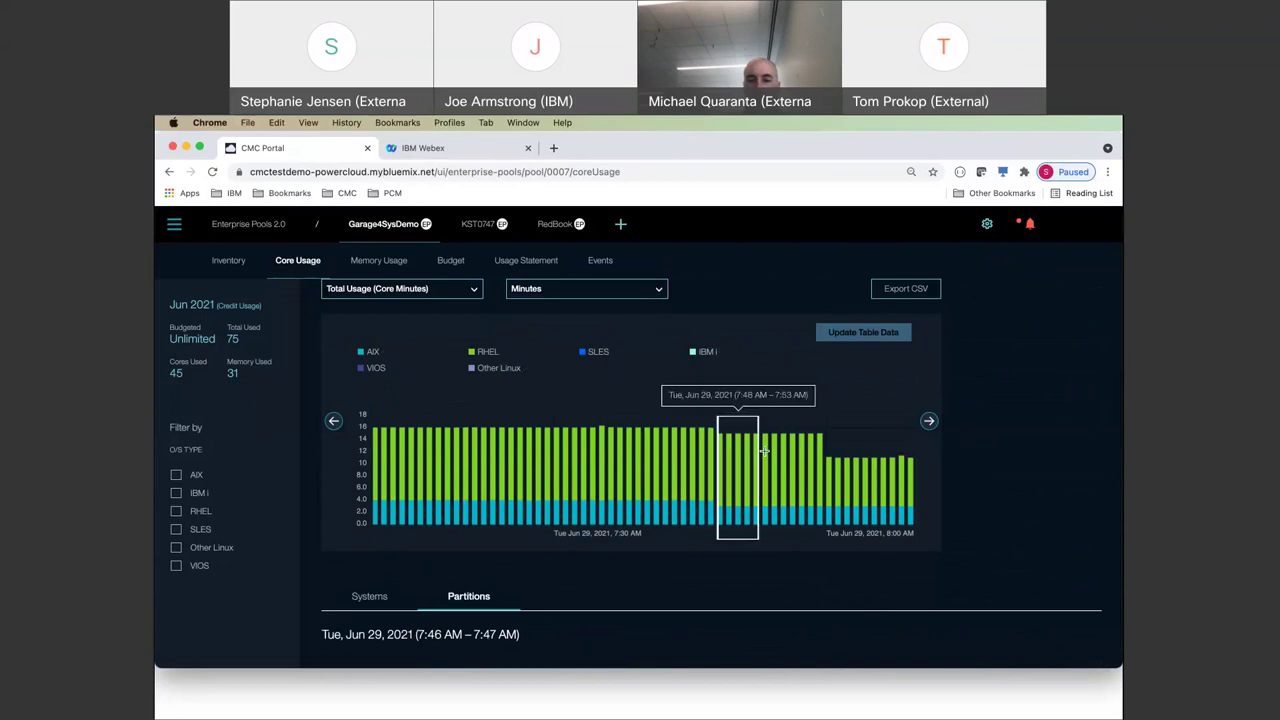
{"action": "left_click", "coordinate": [826, 461]}
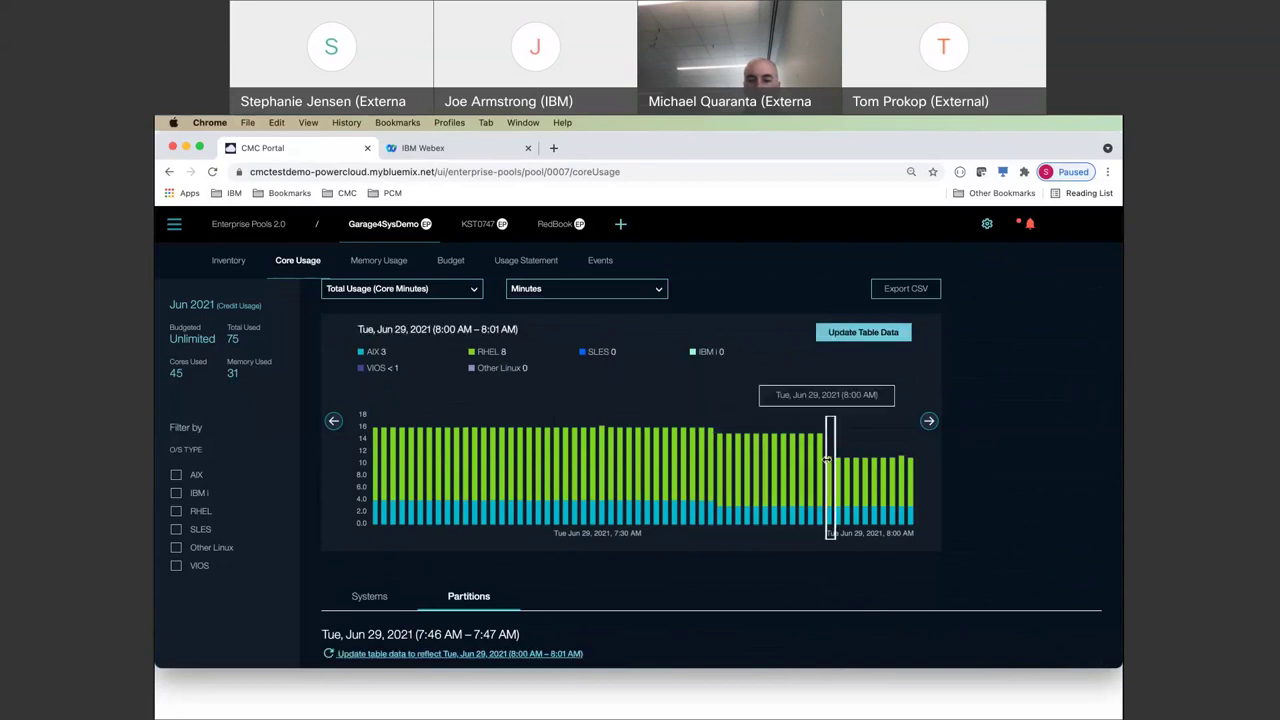
{"action": "left_click", "coordinate": [824, 455]}
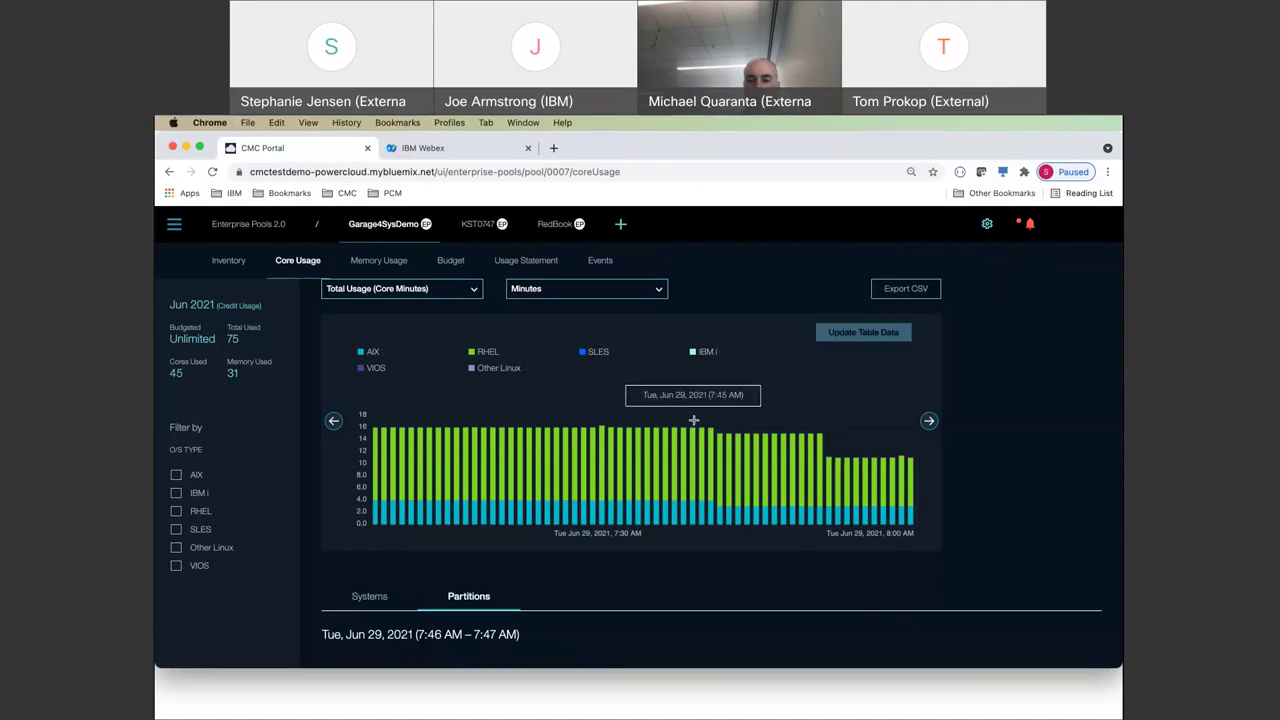
{"action": "left_click_drag", "start_coordinate": [715, 445], "coordinate": [826, 453]}
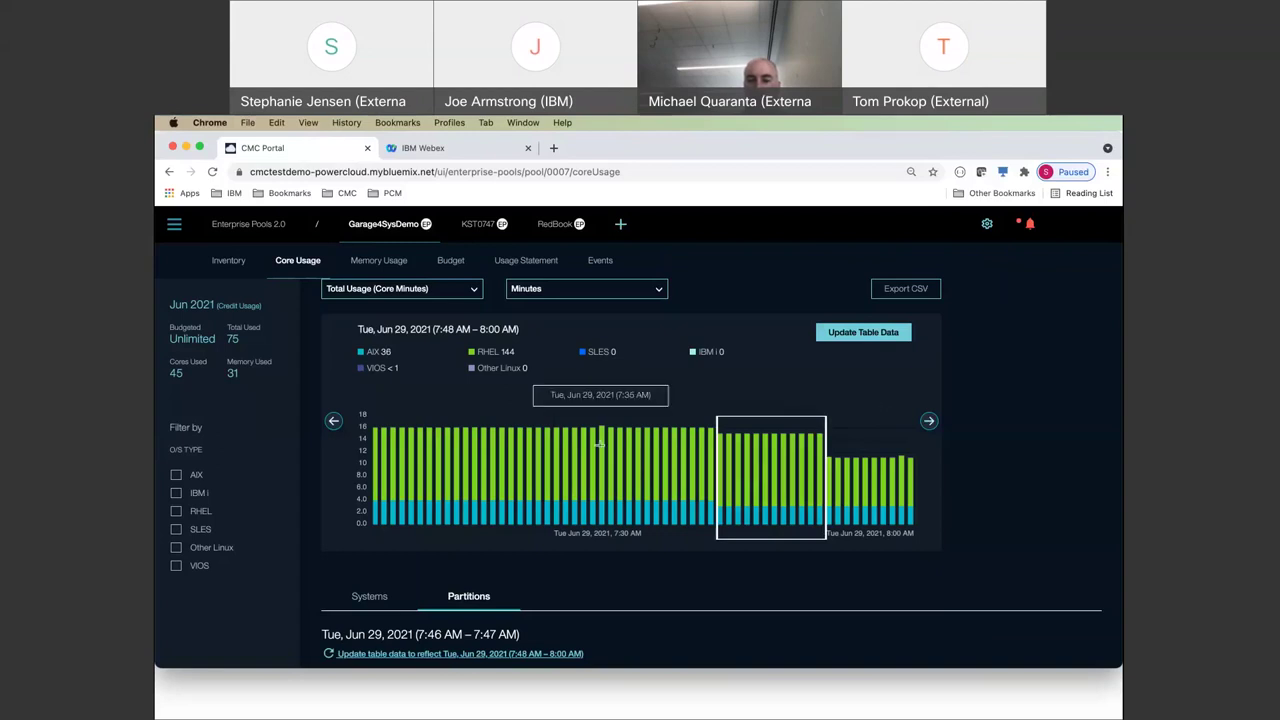
{"action": "left_click", "coordinate": [863, 332]}
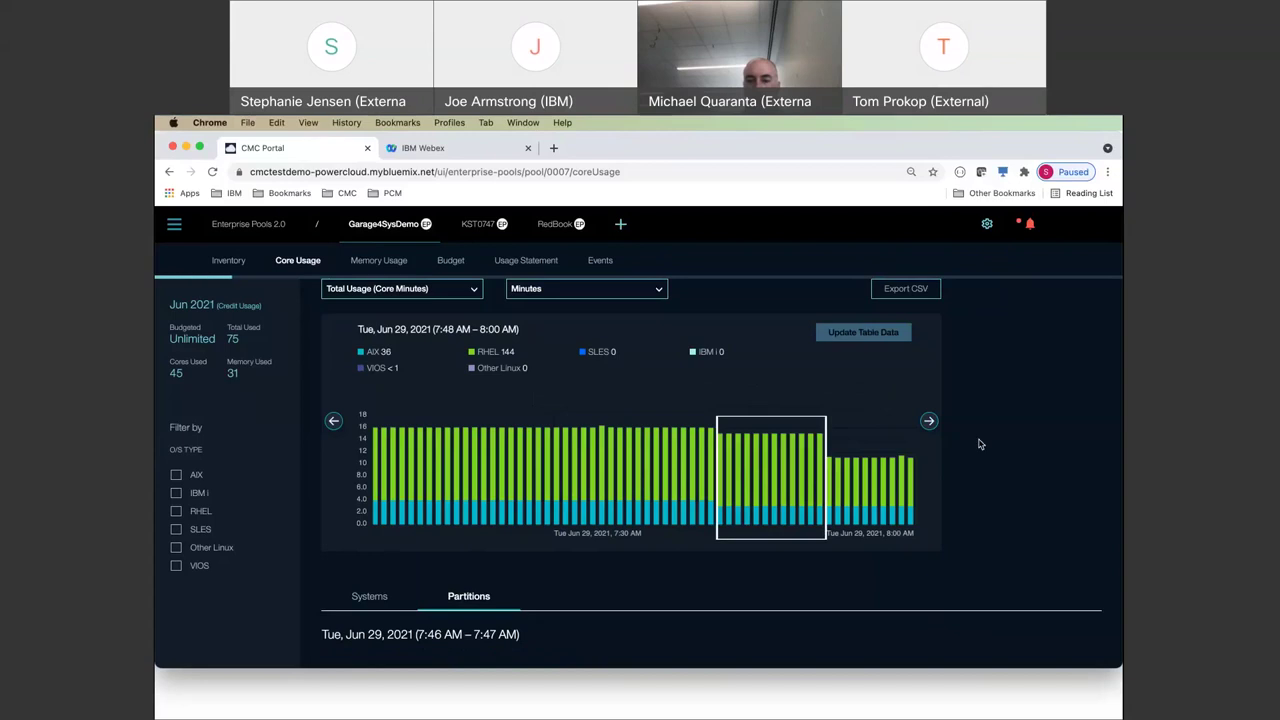
{"action": "scroll", "coordinate": [980, 444], "scroll_direction": "down", "scroll_amount": 1}
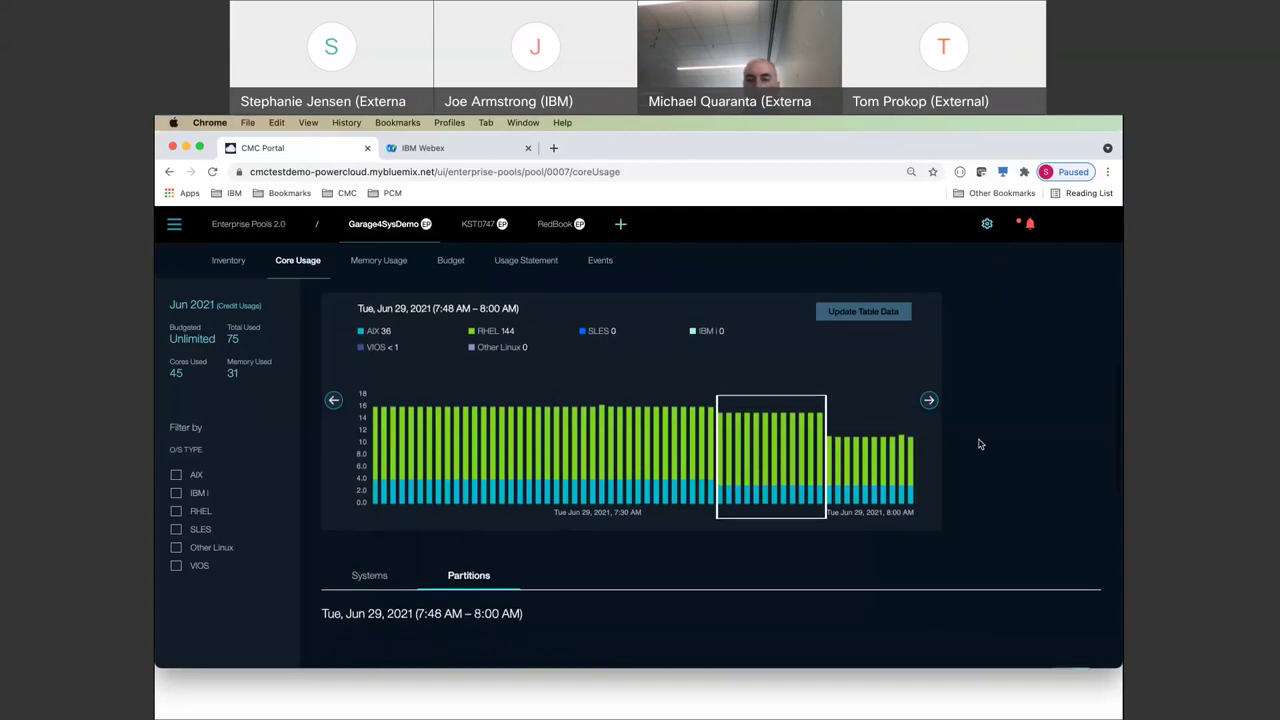
{"action": "scroll", "coordinate": [980, 444], "scroll_direction": "down", "scroll_amount": 5}
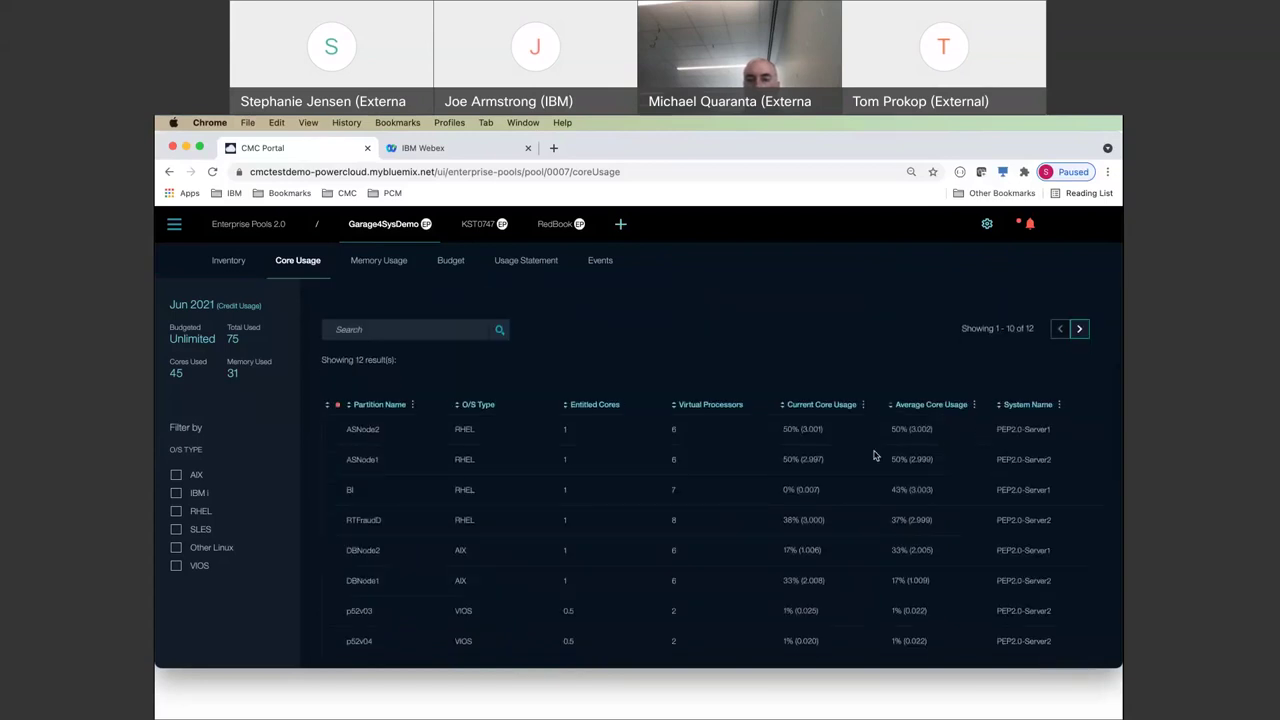
{"action": "scroll", "coordinate": [876, 378], "scroll_direction": "up", "scroll_amount": 5}
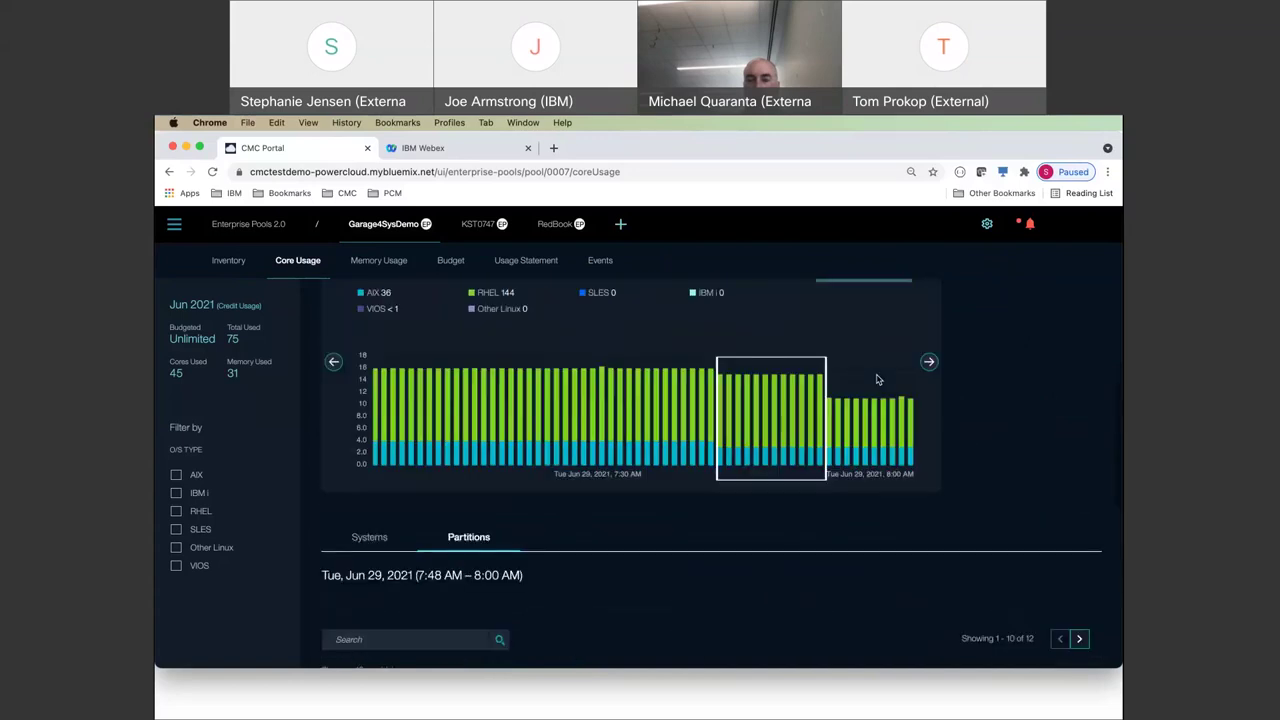
{"action": "scroll", "coordinate": [876, 378], "scroll_direction": "up", "scroll_amount": 2}
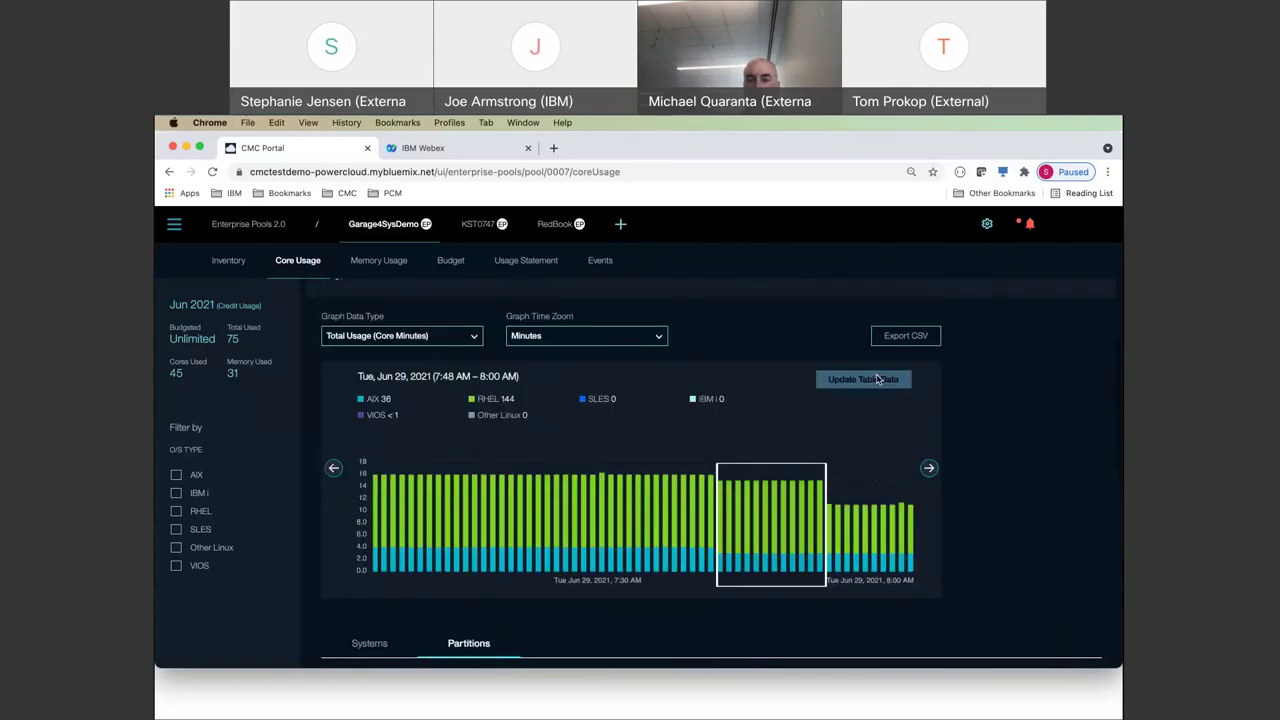
- Switch the core usage graph zoom to Months, showing March 2021 bars, and review the table
{"action": "left_click", "coordinate": [602, 343]}
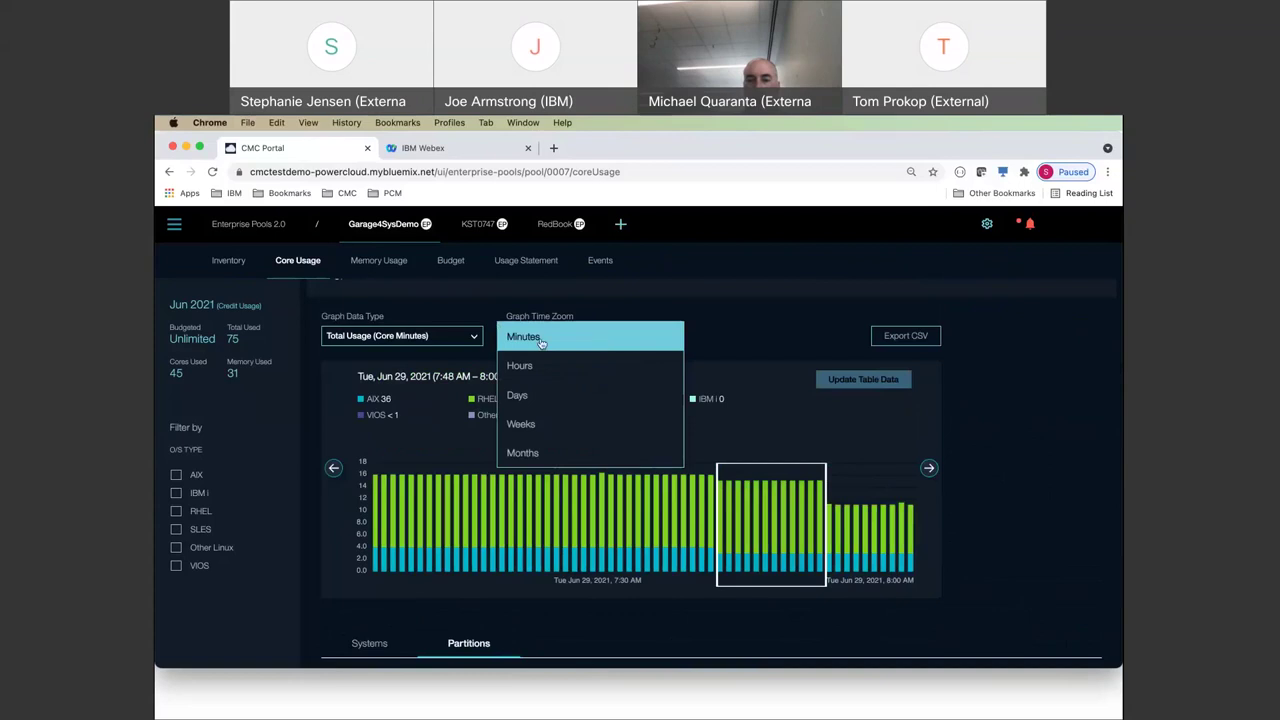
{"action": "left_click", "coordinate": [534, 396]}
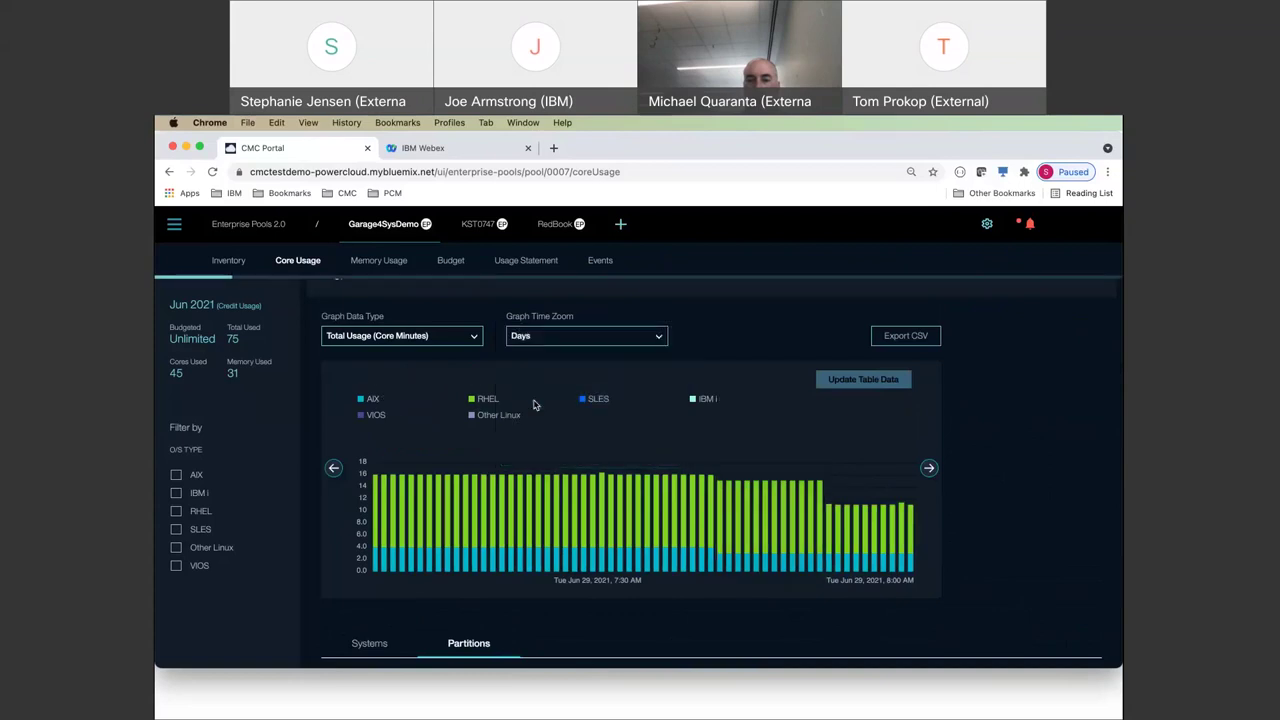
{"action": "left_click", "coordinate": [601, 340]}
{"action": "left_click", "coordinate": [572, 395]}
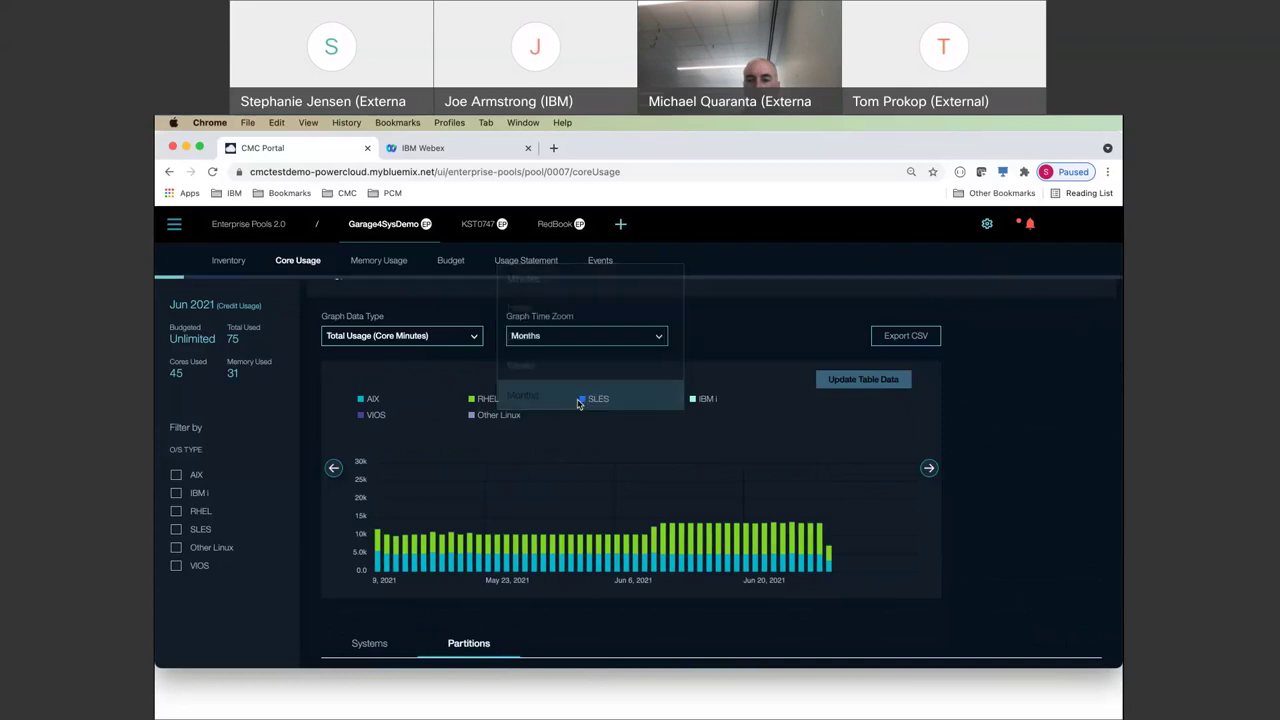
{"action": "mouse_move", "coordinate": [660, 567]}
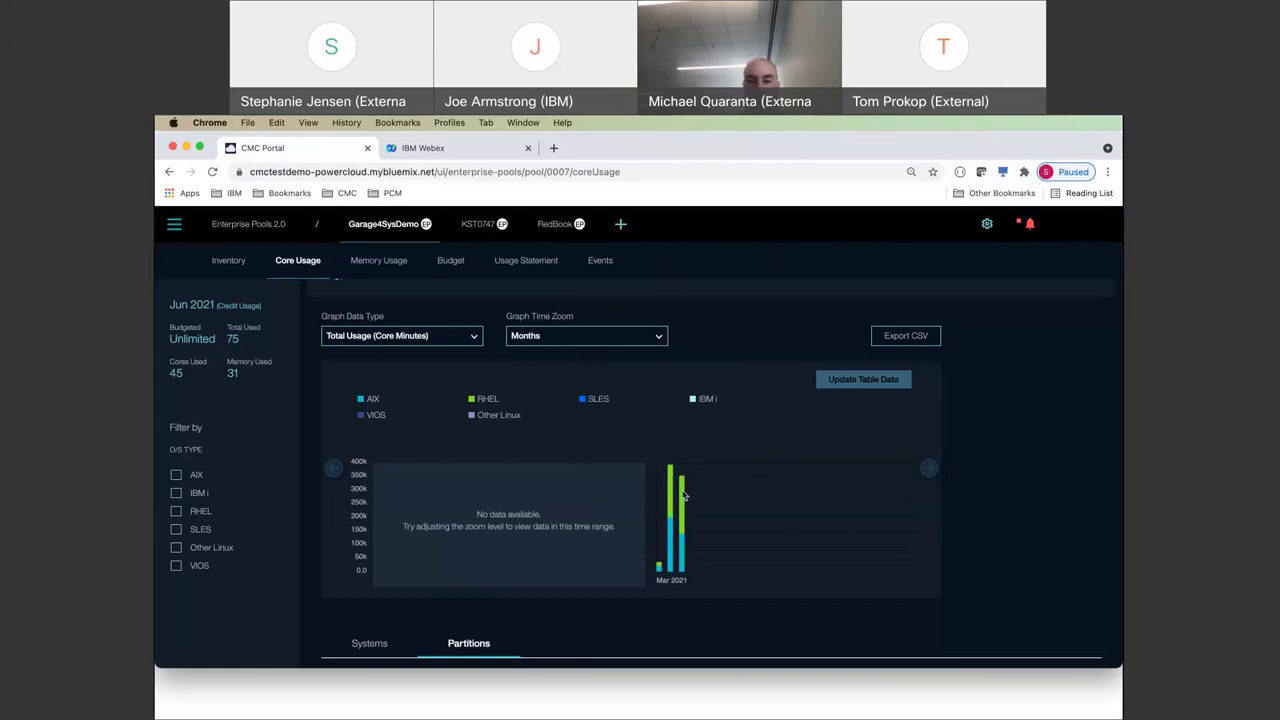
{"action": "scroll", "coordinate": [683, 495], "scroll_direction": "down", "scroll_amount": 5}
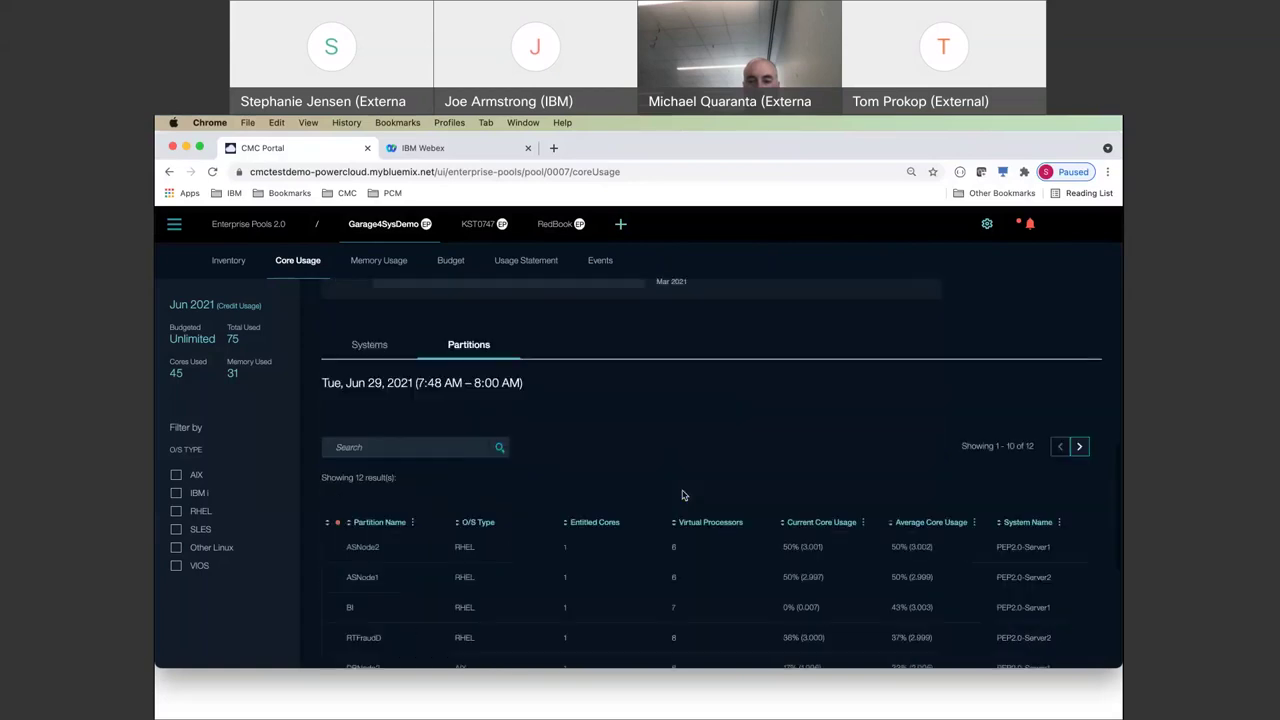
{"action": "scroll", "coordinate": [683, 495], "scroll_direction": "up", "scroll_amount": 5}
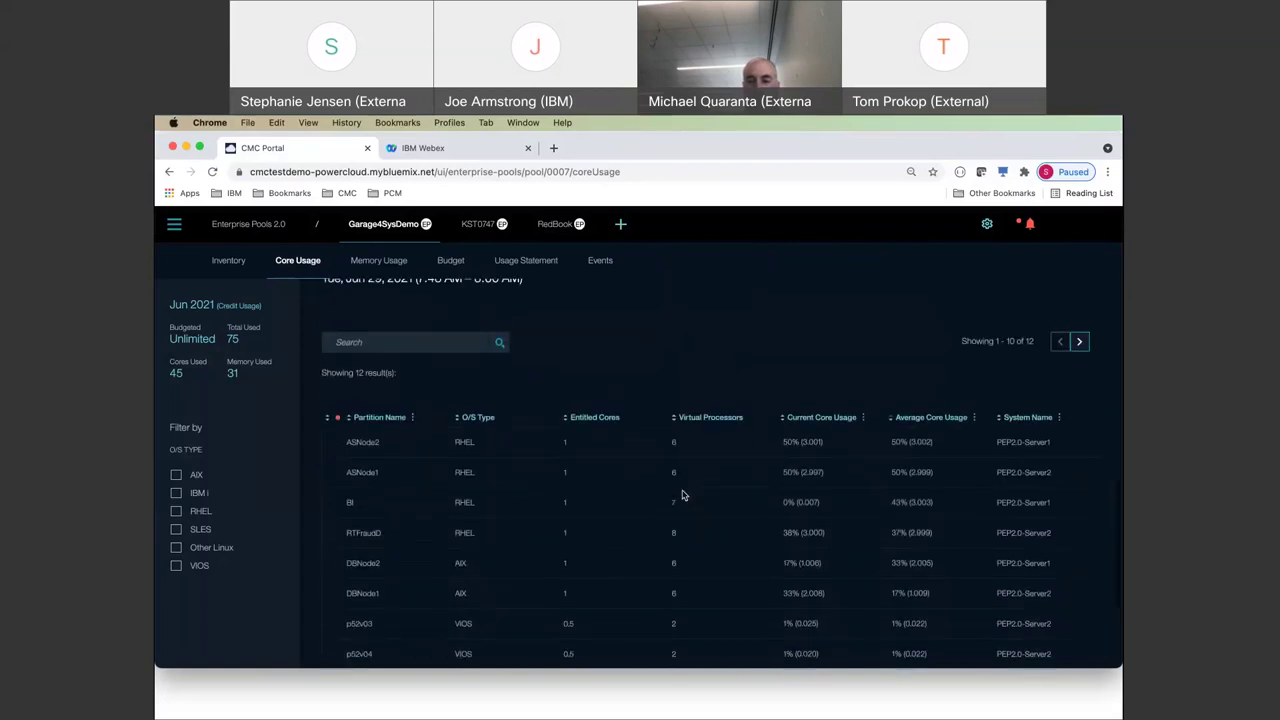
- List usage per system and set the graph back to hourly bars across Jun 28–29
{"action": "left_click", "coordinate": [370, 460]}
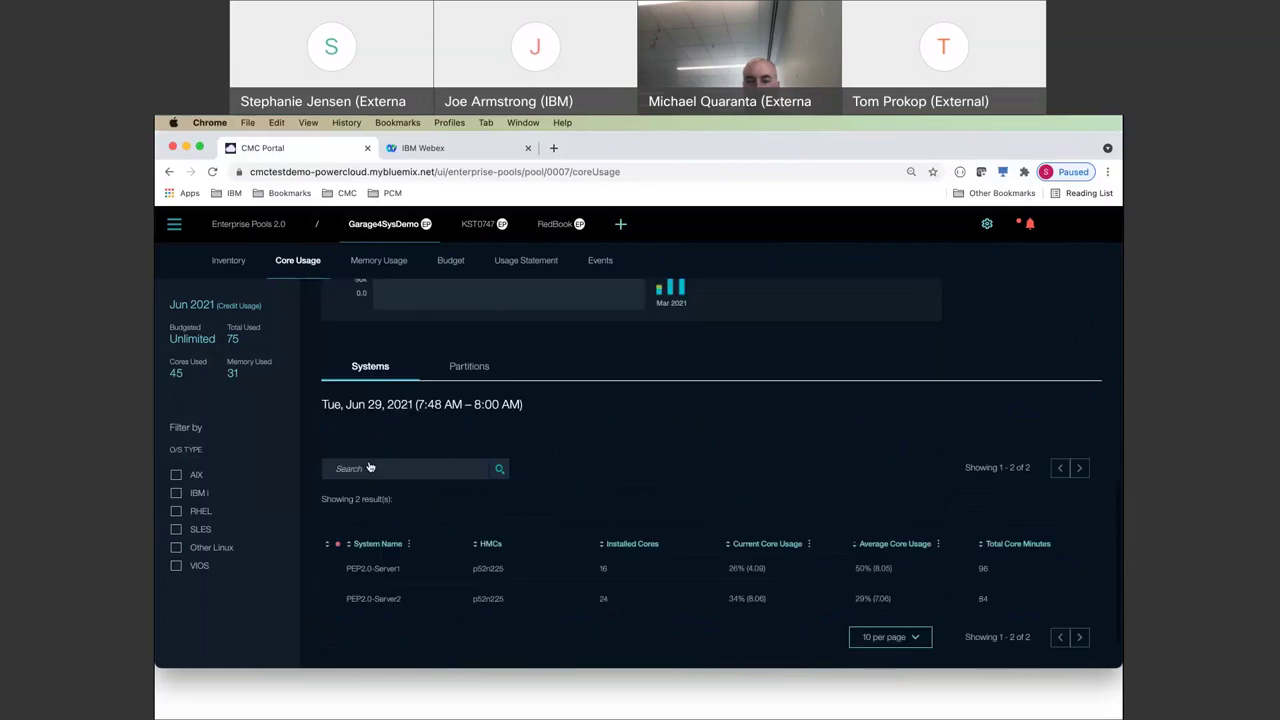
{"action": "scroll", "coordinate": [812, 535], "scroll_direction": "down", "scroll_amount": 1}
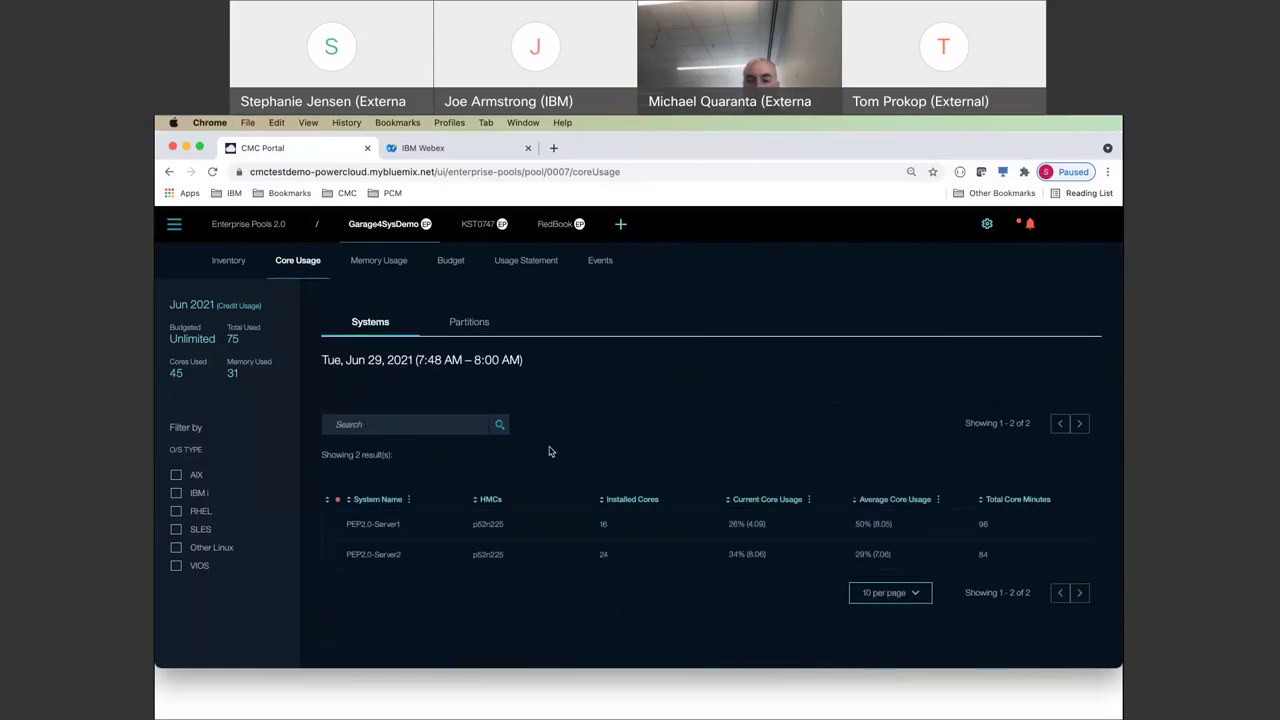
{"action": "scroll", "coordinate": [550, 400], "scroll_direction": "up", "scroll_amount": 2}
{"action": "scroll", "coordinate": [550, 400], "scroll_direction": "up", "scroll_amount": 6}
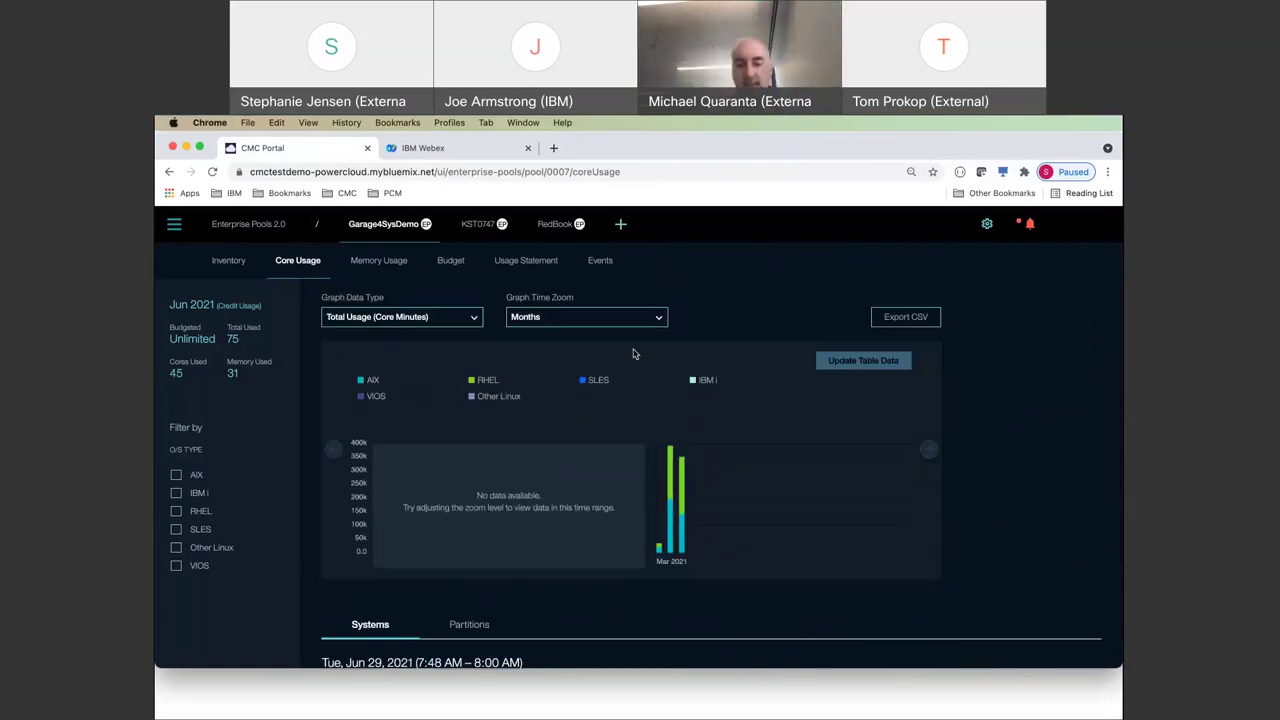
{"action": "left_click", "coordinate": [569, 317]}
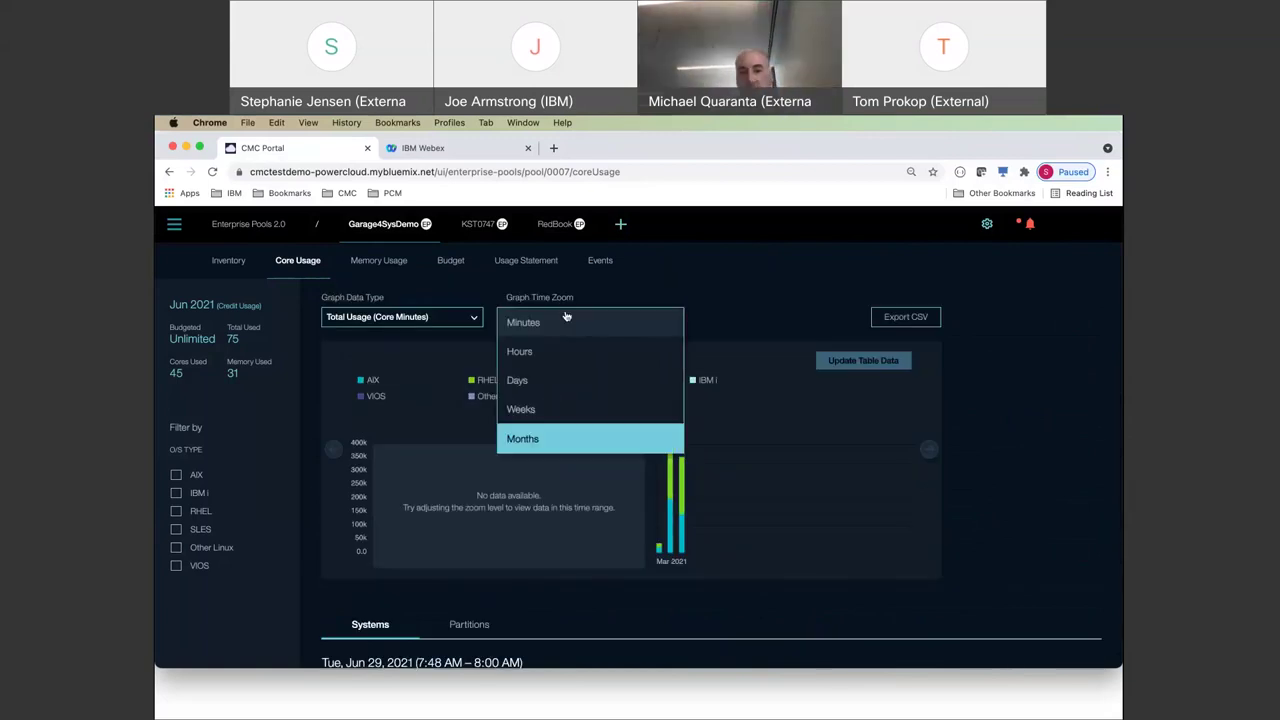
{"action": "left_click", "coordinate": [545, 354]}
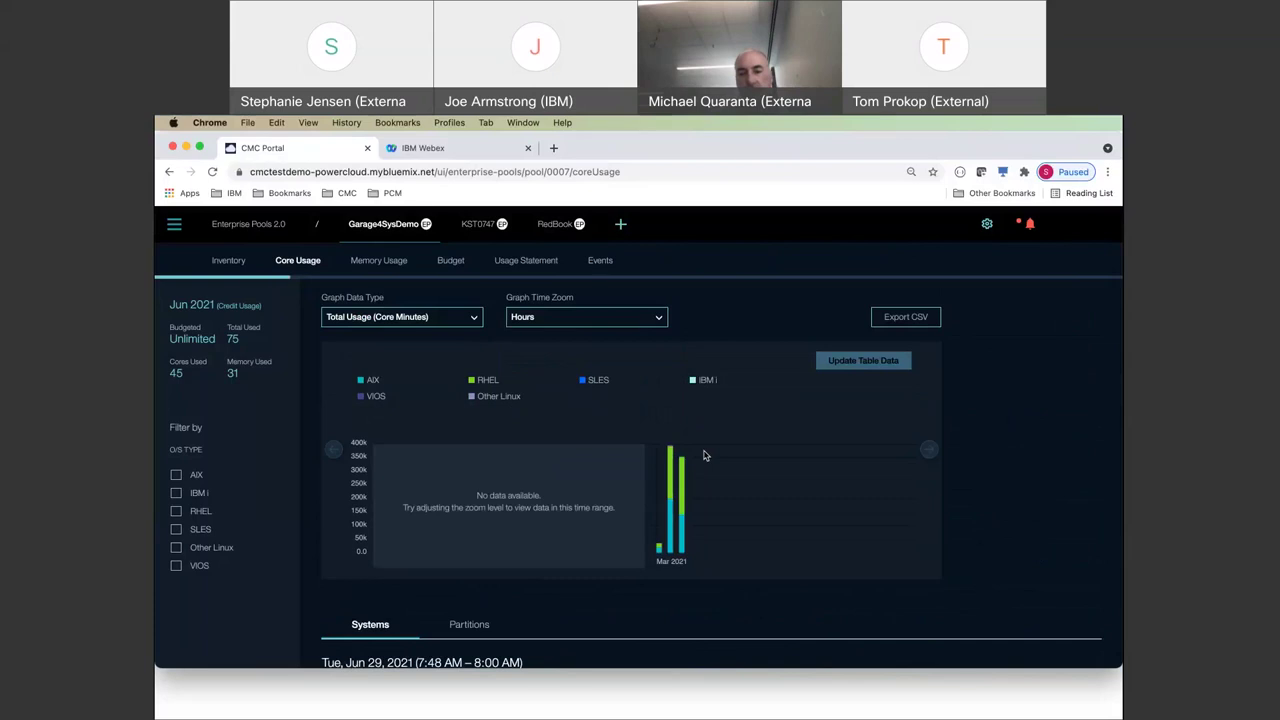
{"action": "left_click", "coordinate": [390, 318]}
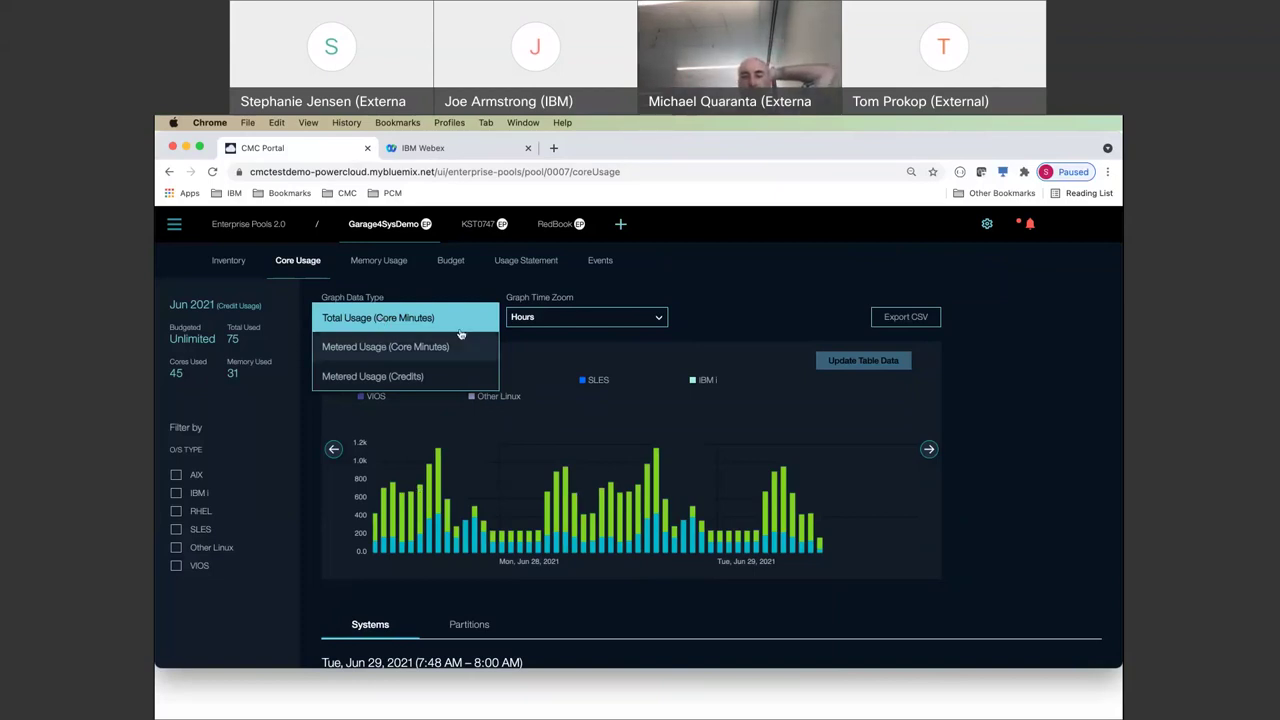
- Graph Metered Usage (Core Minutes) and inspect the Jun 28, 5–6 PM bar (Linux/VIOS Cores 101)
{"action": "left_click", "coordinate": [397, 348]}
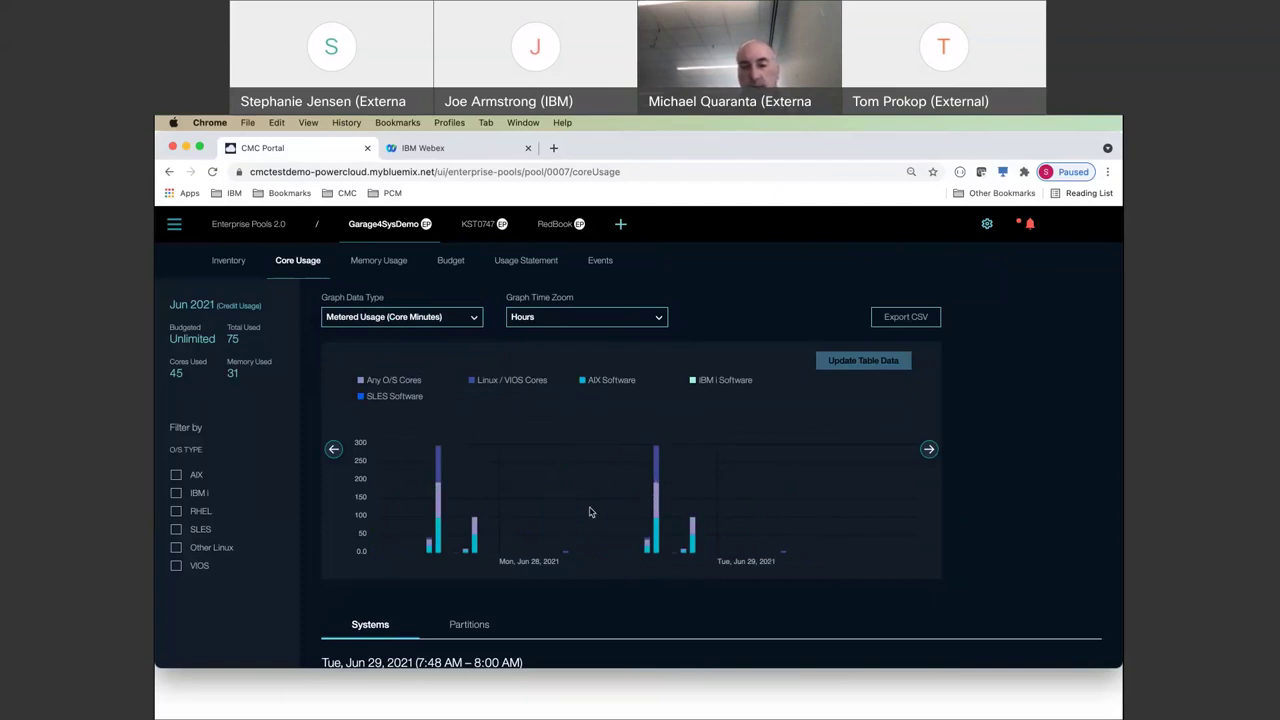
{"action": "left_click", "coordinate": [656, 460]}
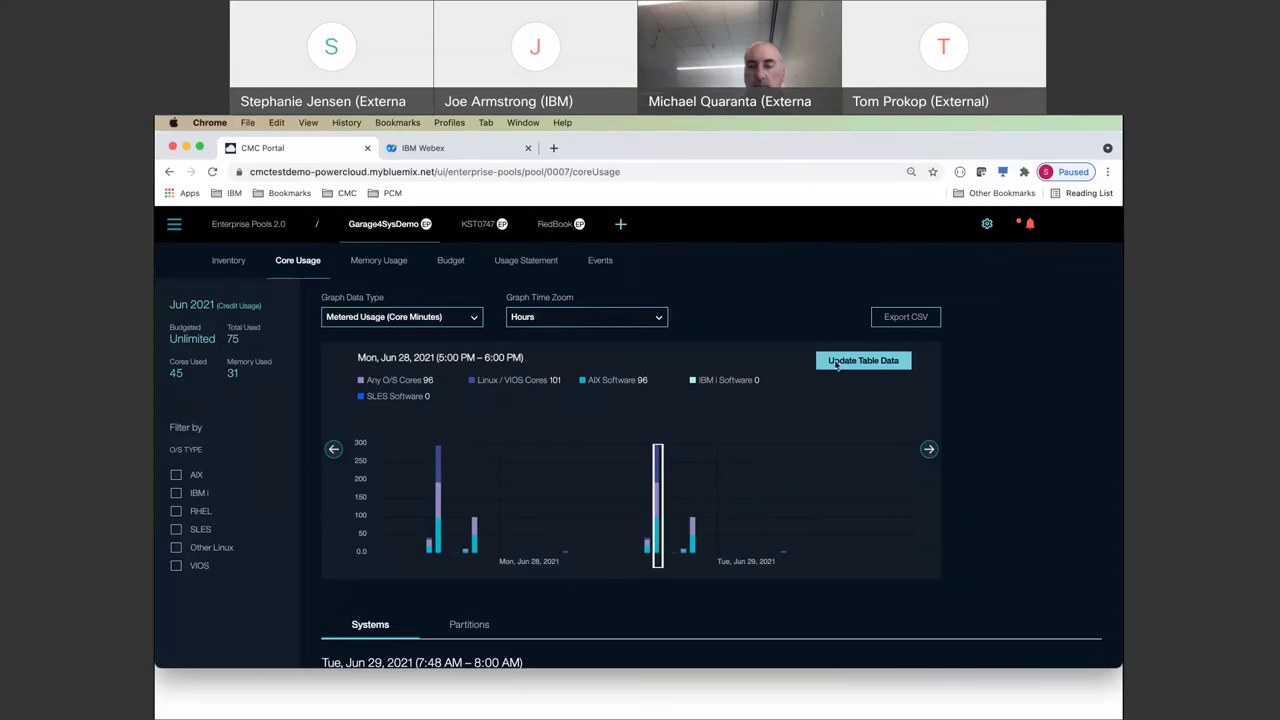
- Load the Jun 28, 2021 5:00–6:00 PM data and list core usage for its 12 partitions
{"action": "left_click", "coordinate": [836, 364]}
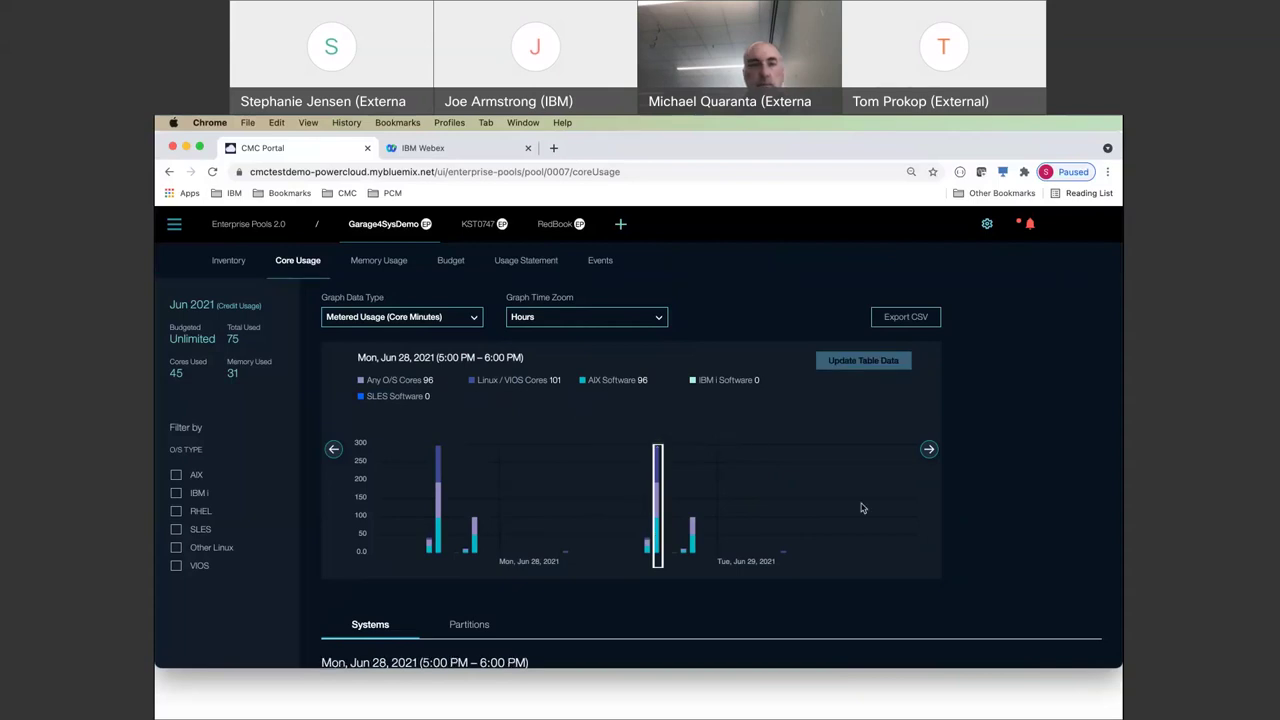
{"action": "scroll", "coordinate": [862, 508], "scroll_direction": "down", "scroll_amount": 6}
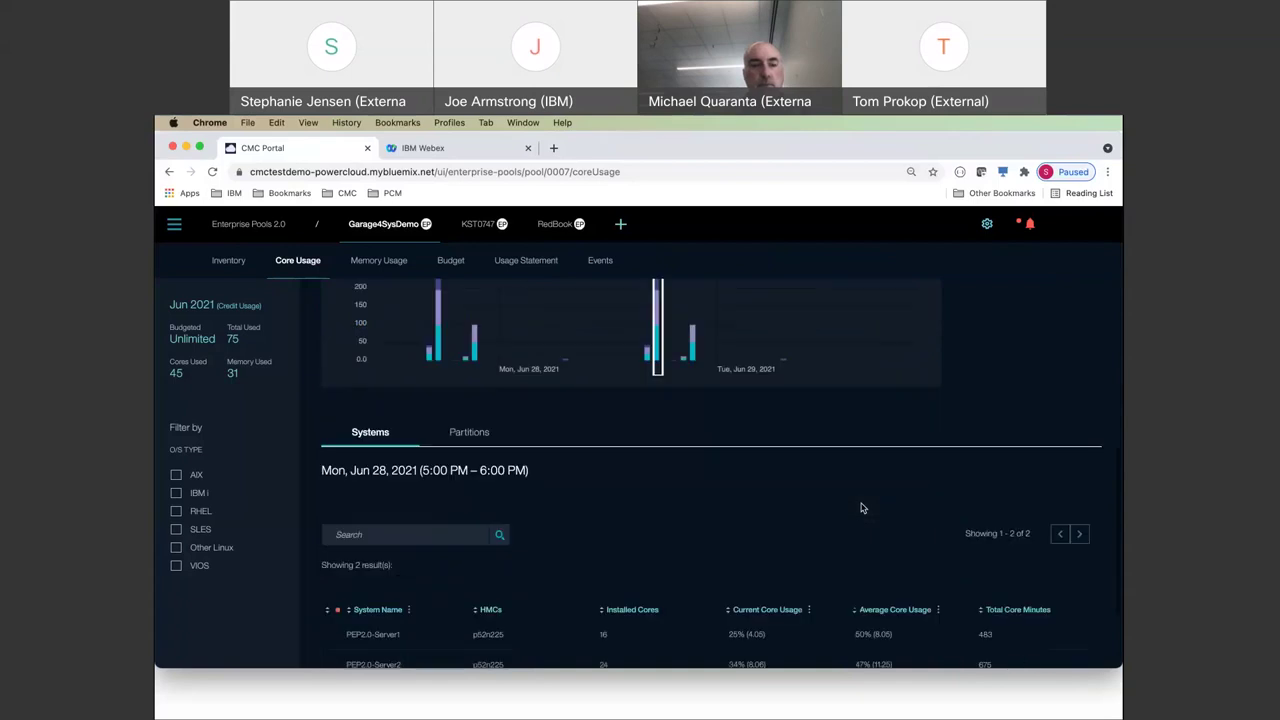
{"action": "left_click", "coordinate": [476, 312]}
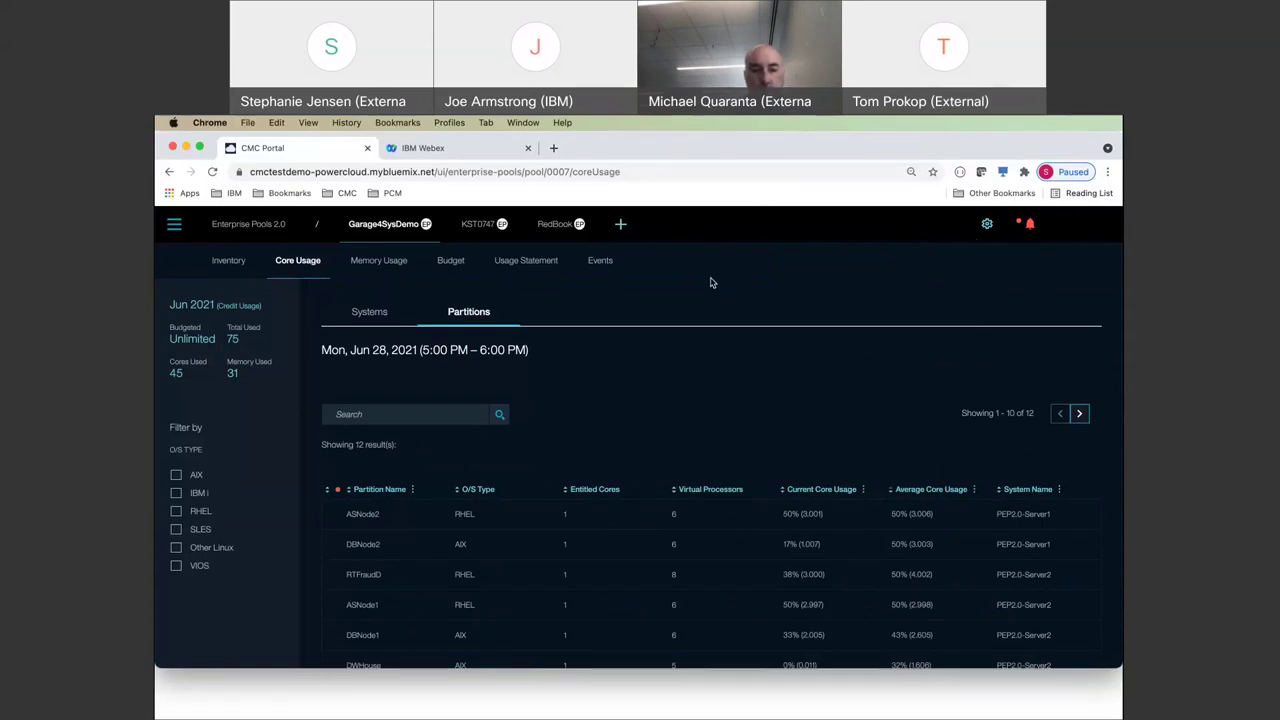
{"action": "scroll", "coordinate": [657, 316], "scroll_direction": "up", "scroll_amount": 3}
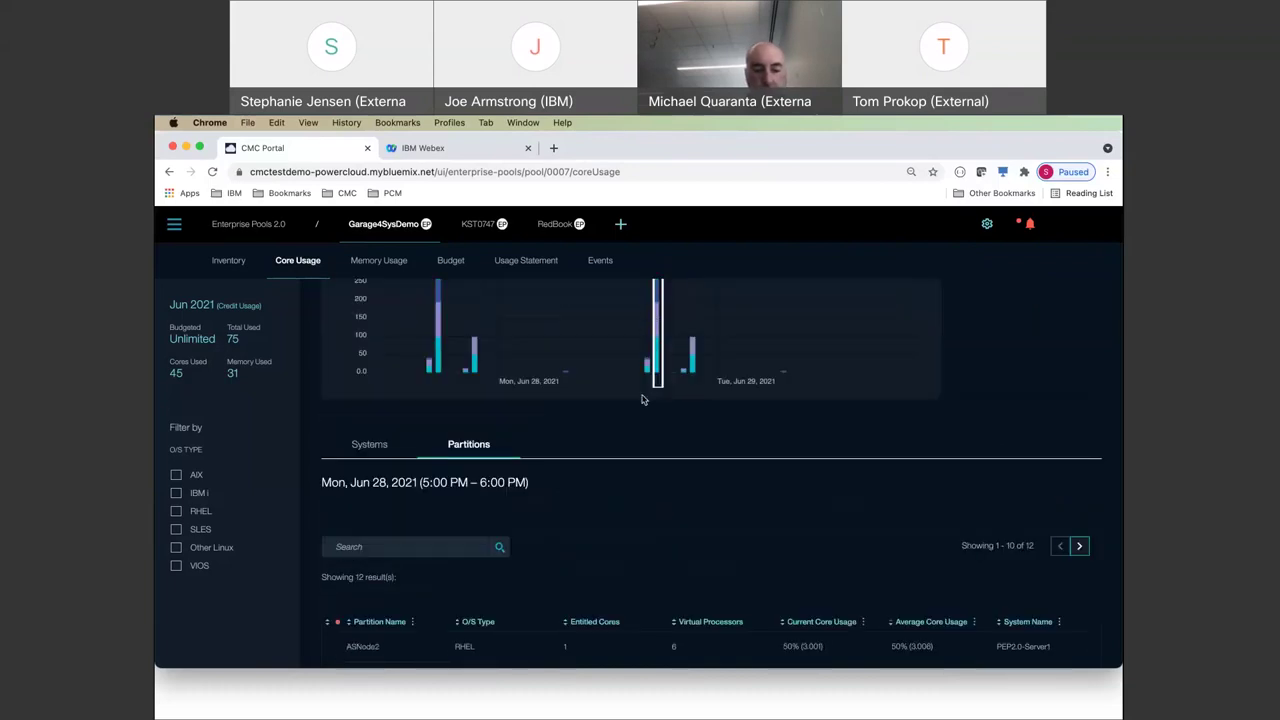
{"action": "scroll", "coordinate": [643, 430], "scroll_direction": "up", "scroll_amount": 1}
{"action": "scroll", "coordinate": [643, 430], "scroll_direction": "down", "scroll_amount": 5}
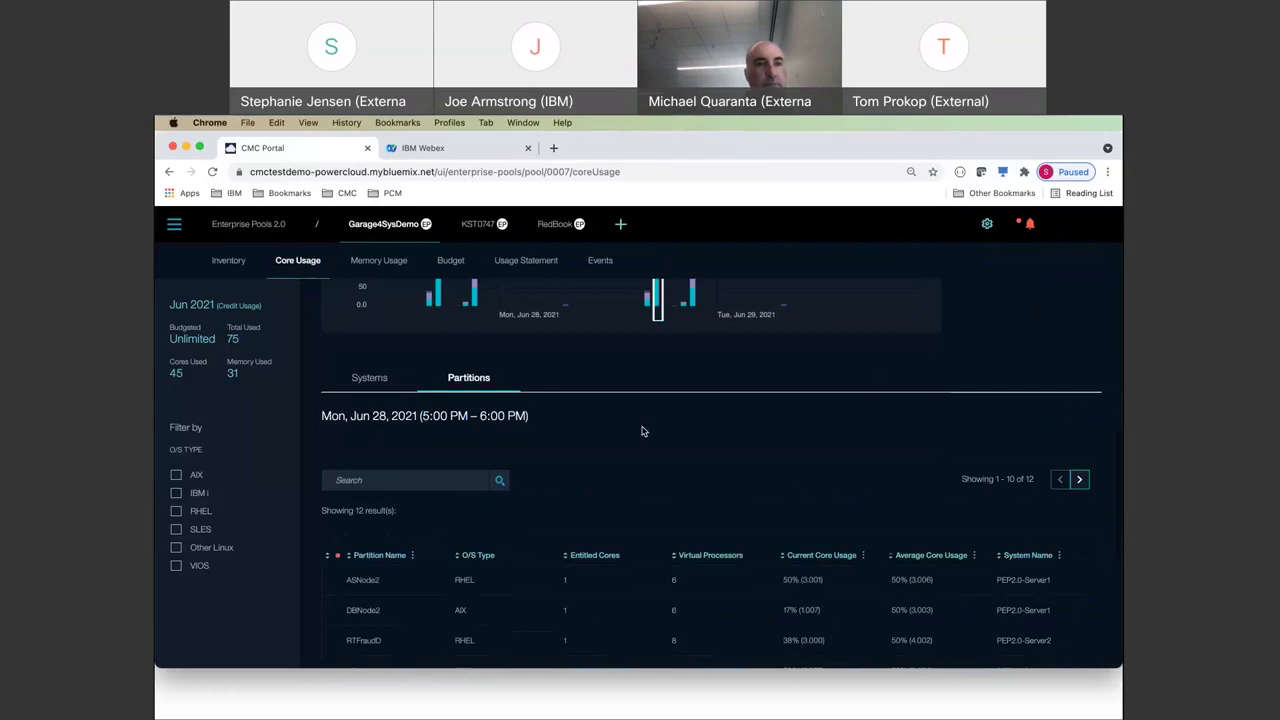
{"action": "scroll", "coordinate": [923, 400], "scroll_direction": "down", "scroll_amount": 2}
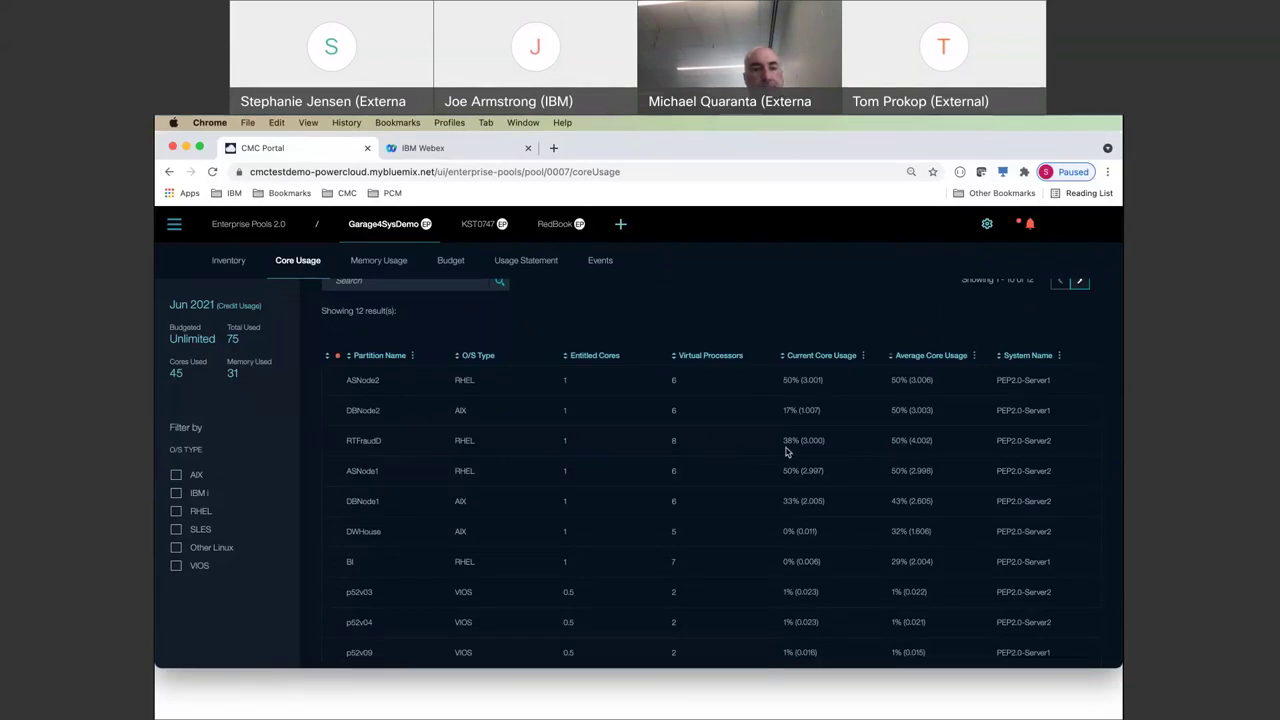
{"action": "scroll", "coordinate": [905, 448], "scroll_direction": "up", "scroll_amount": 8}
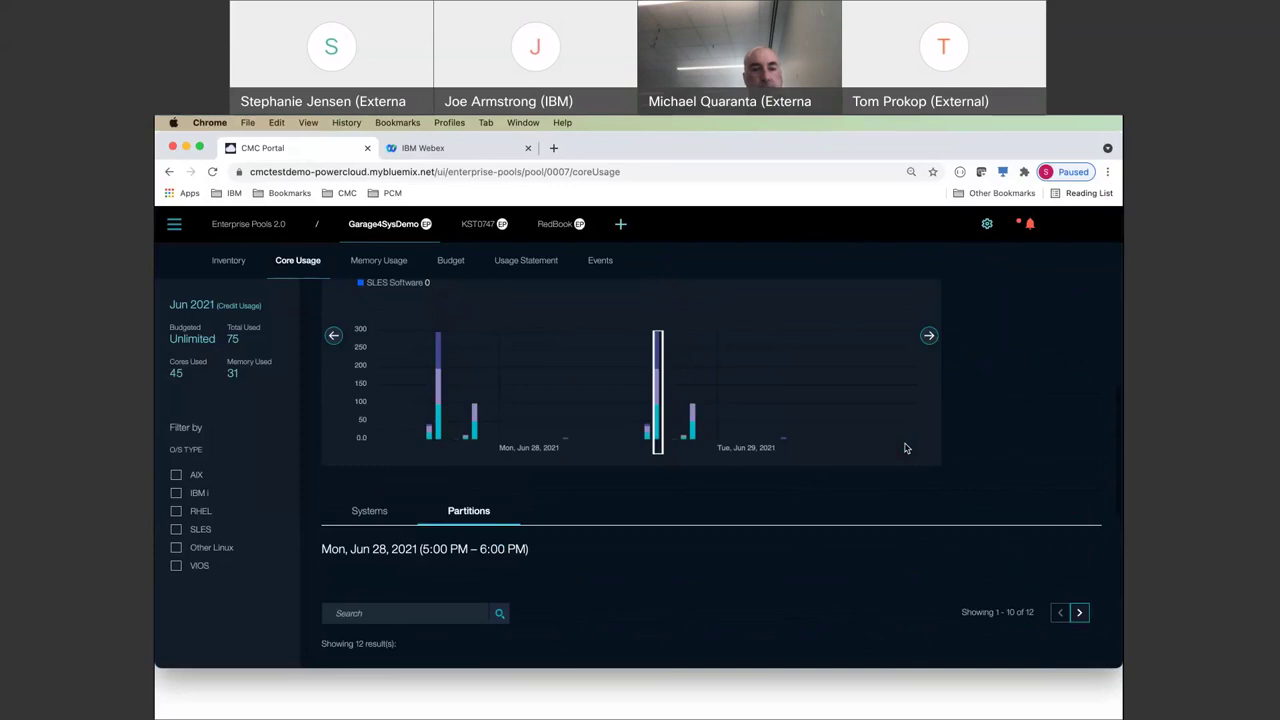
{"action": "scroll", "coordinate": [905, 448], "scroll_direction": "up", "scroll_amount": 2}
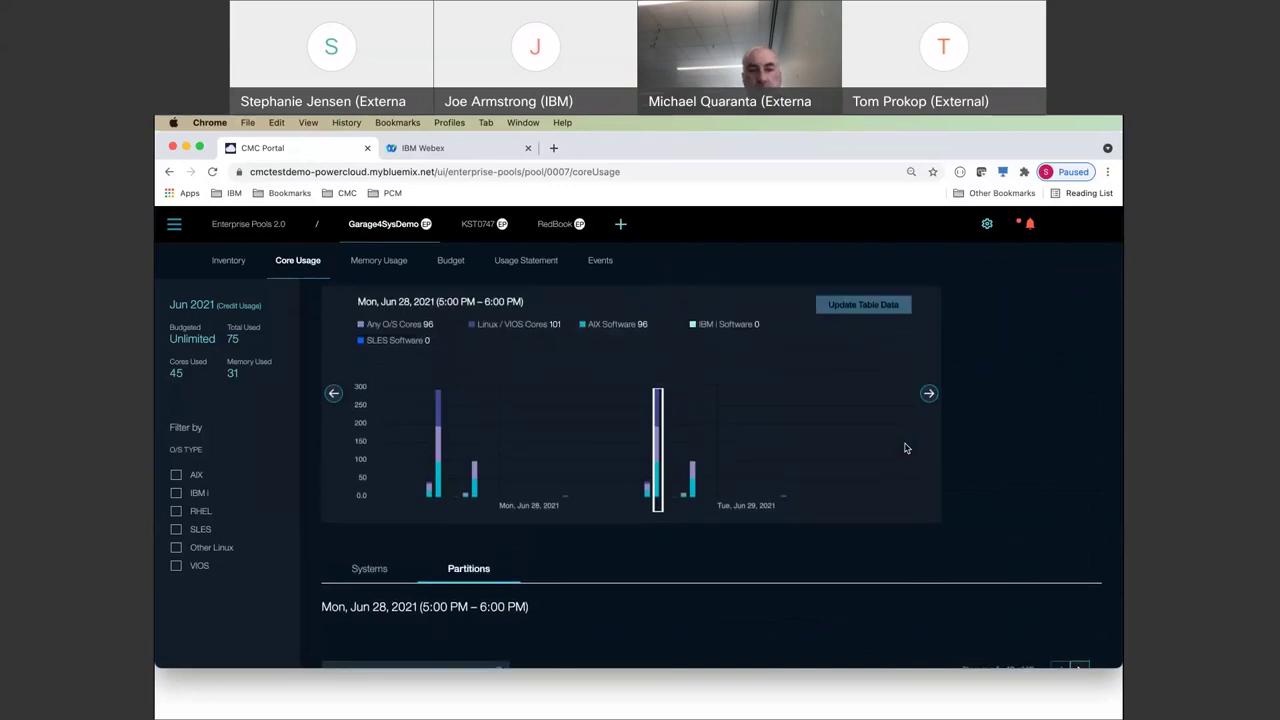
{"action": "scroll", "coordinate": [905, 448], "scroll_direction": "up", "scroll_amount": 2}
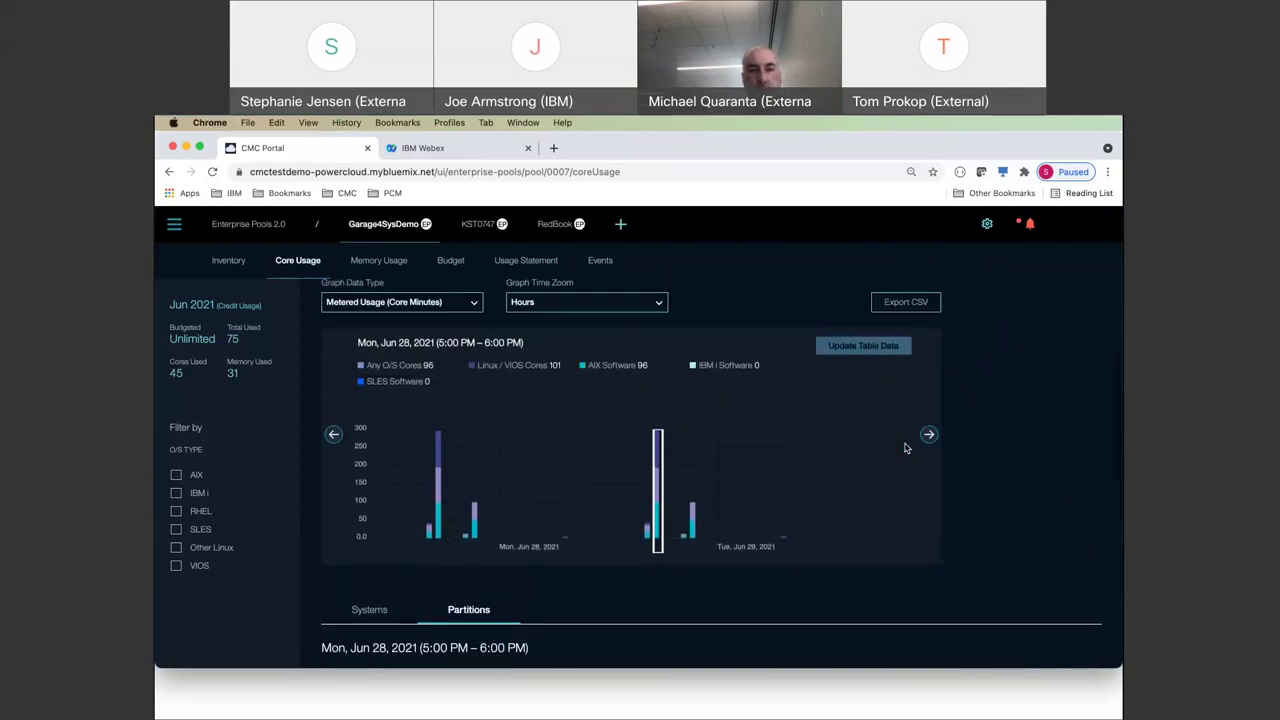
{"action": "scroll", "coordinate": [611, 413], "scroll_direction": "down", "scroll_amount": 2}
{"action": "scroll", "coordinate": [611, 413], "scroll_direction": "down", "scroll_amount": 6}
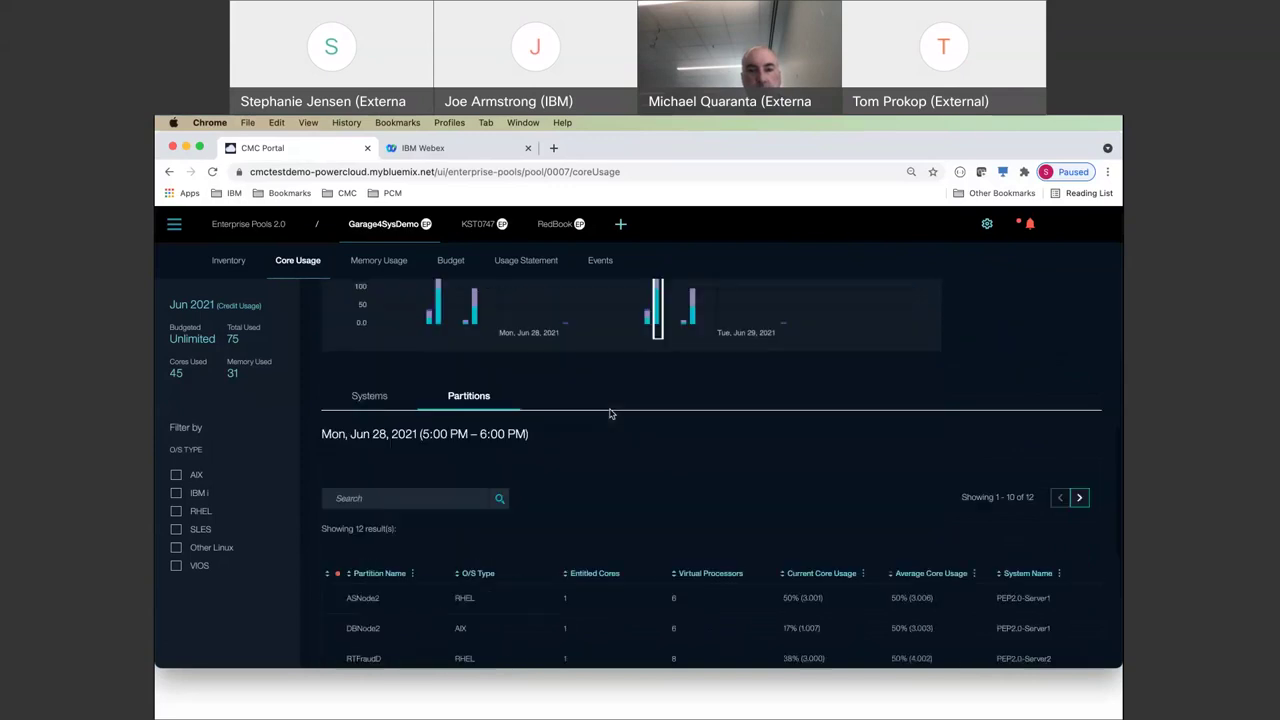
{"action": "scroll", "coordinate": [611, 413], "scroll_direction": "up", "scroll_amount": 6}
- Filter the chart to AIX and switch it to Total Usage (Core Minutes), showing AIX 433
{"action": "scroll", "coordinate": [611, 413], "scroll_direction": "up", "scroll_amount": 2}
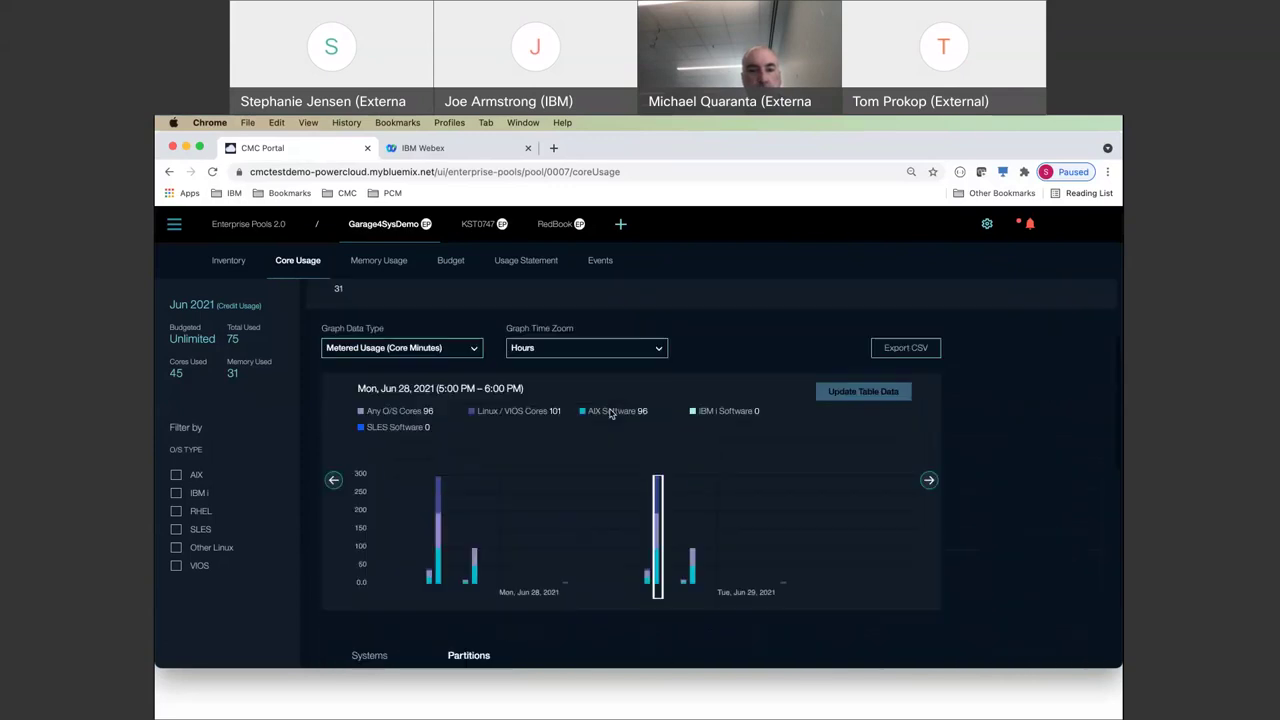
{"action": "left_click", "coordinate": [177, 476]}
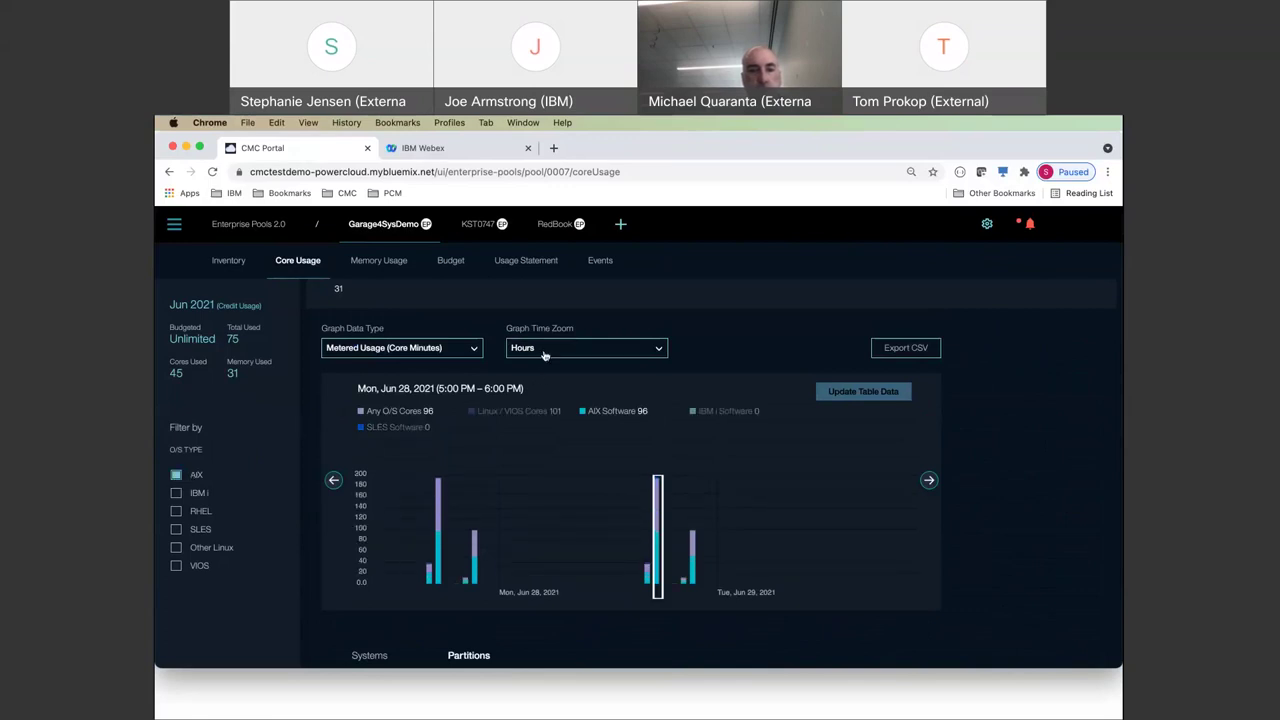
{"action": "left_click", "coordinate": [450, 349]}
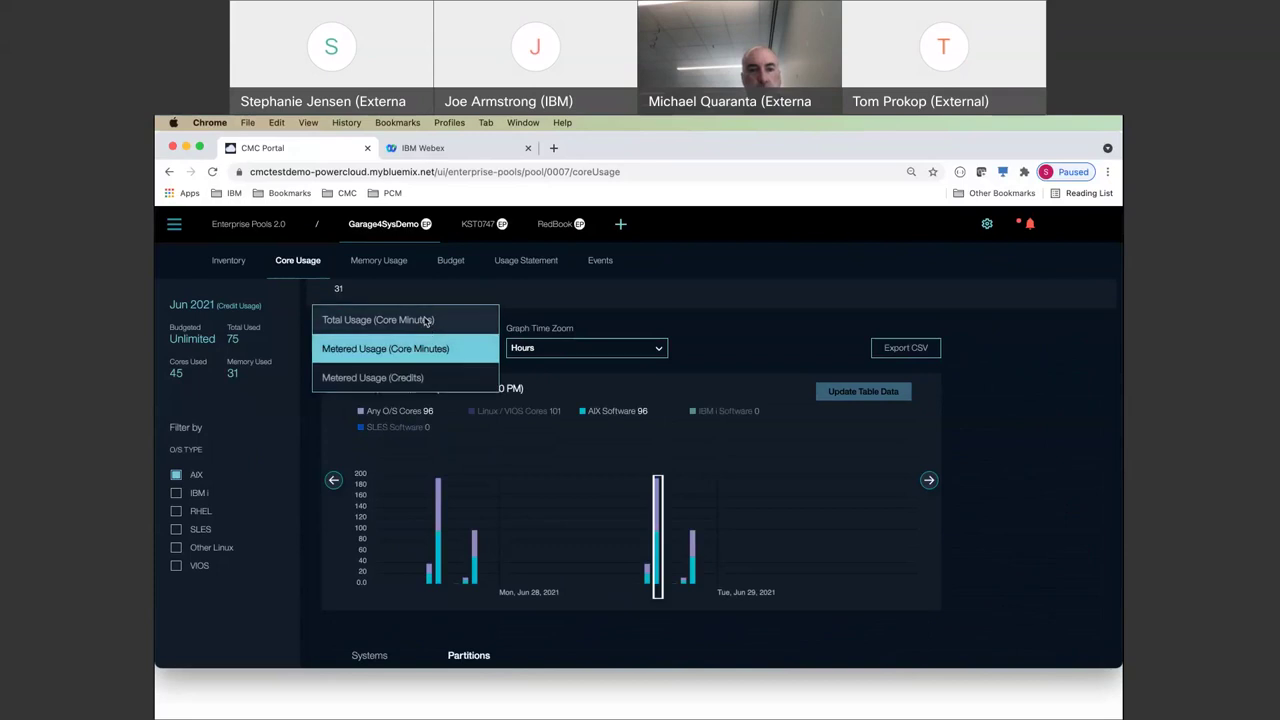
{"action": "left_click", "coordinate": [429, 322]}
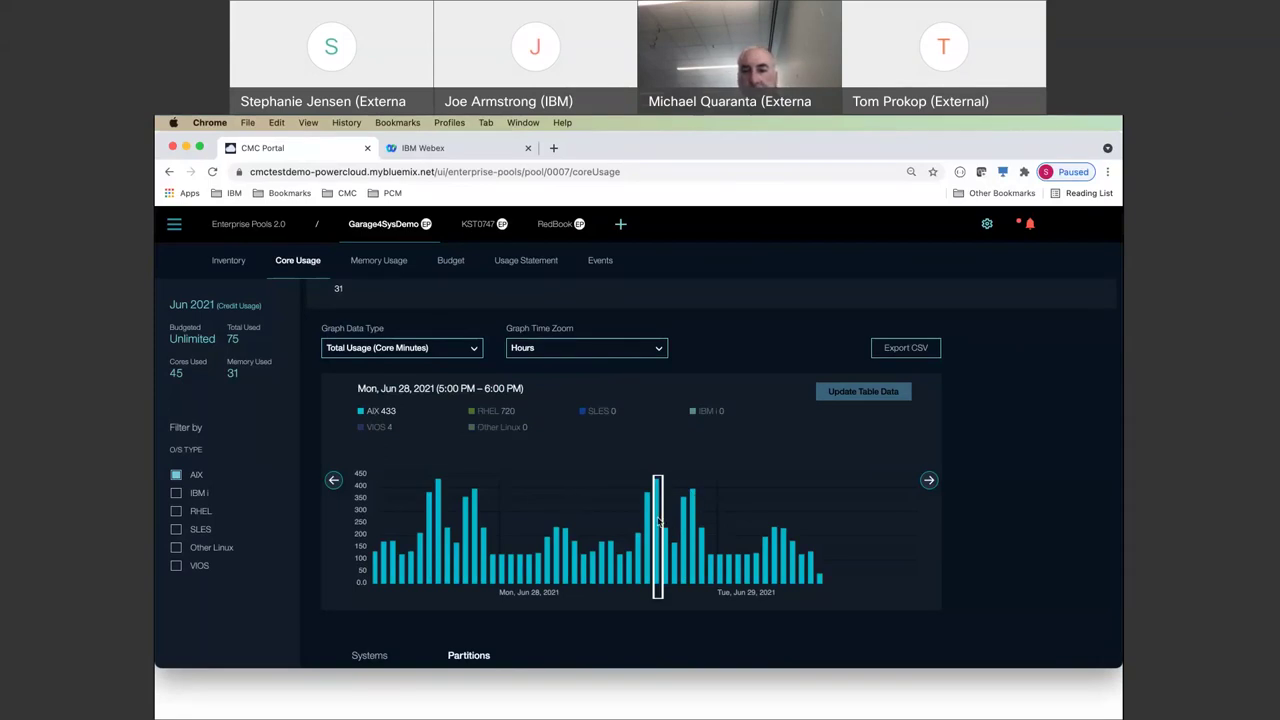
{"action": "scroll", "coordinate": [657, 521], "scroll_direction": "down", "scroll_amount": 3}
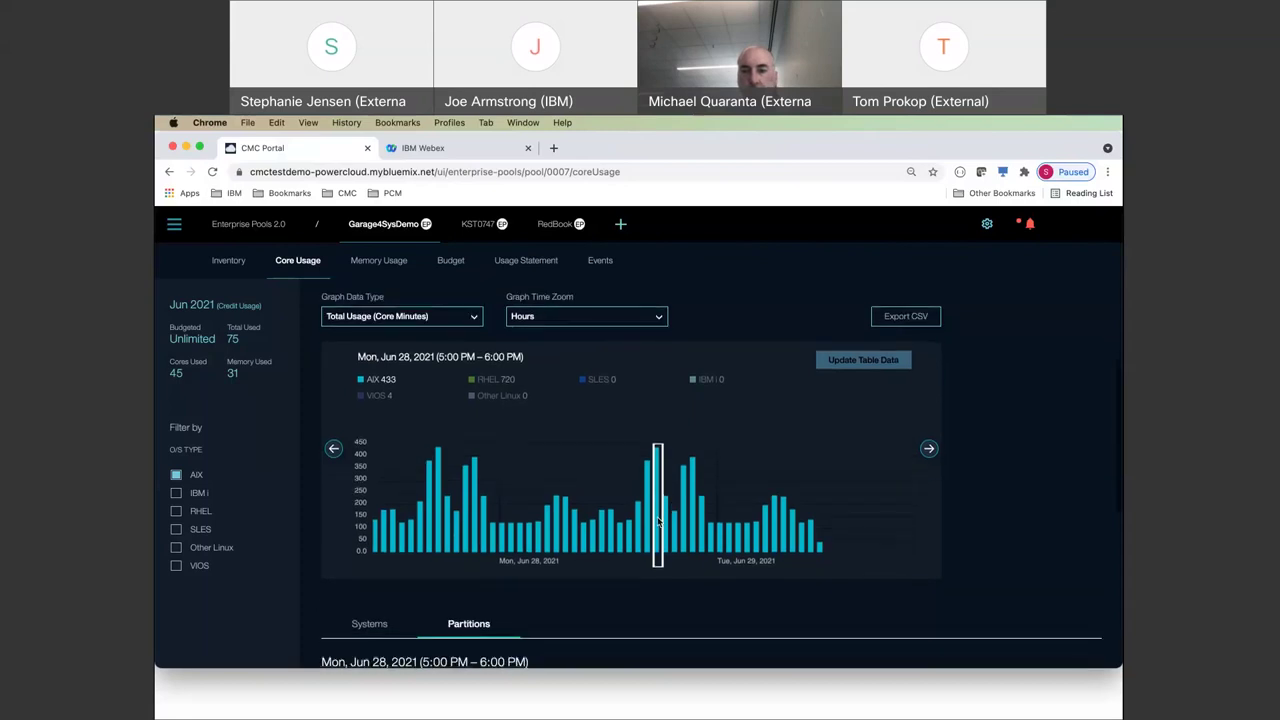
{"action": "scroll", "coordinate": [657, 521], "scroll_direction": "down", "scroll_amount": 2}
{"action": "scroll", "coordinate": [657, 521], "scroll_direction": "up", "scroll_amount": 5}
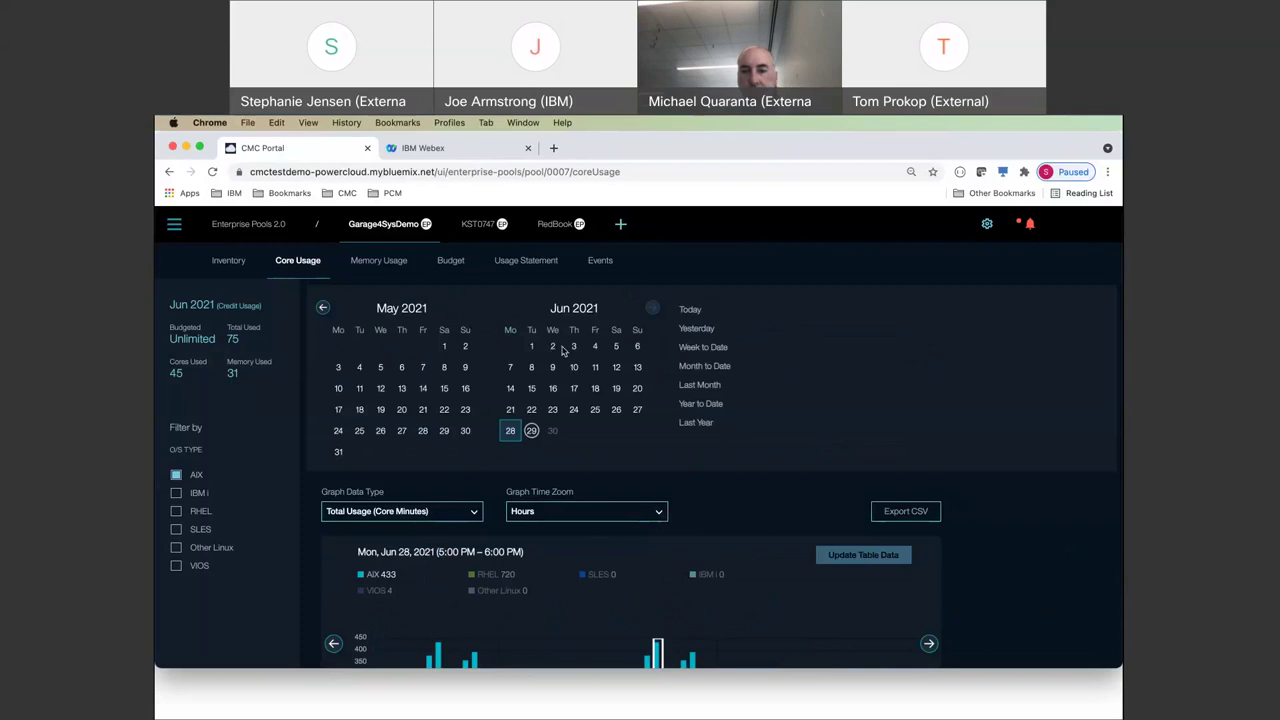
- Set the range to yesterday (Jun 28), review the Partitions table, and clear the AIX-only filter
{"action": "left_click", "coordinate": [697, 329]}
{"action": "scroll", "coordinate": [700, 331], "scroll_direction": "down", "scroll_amount": 3}
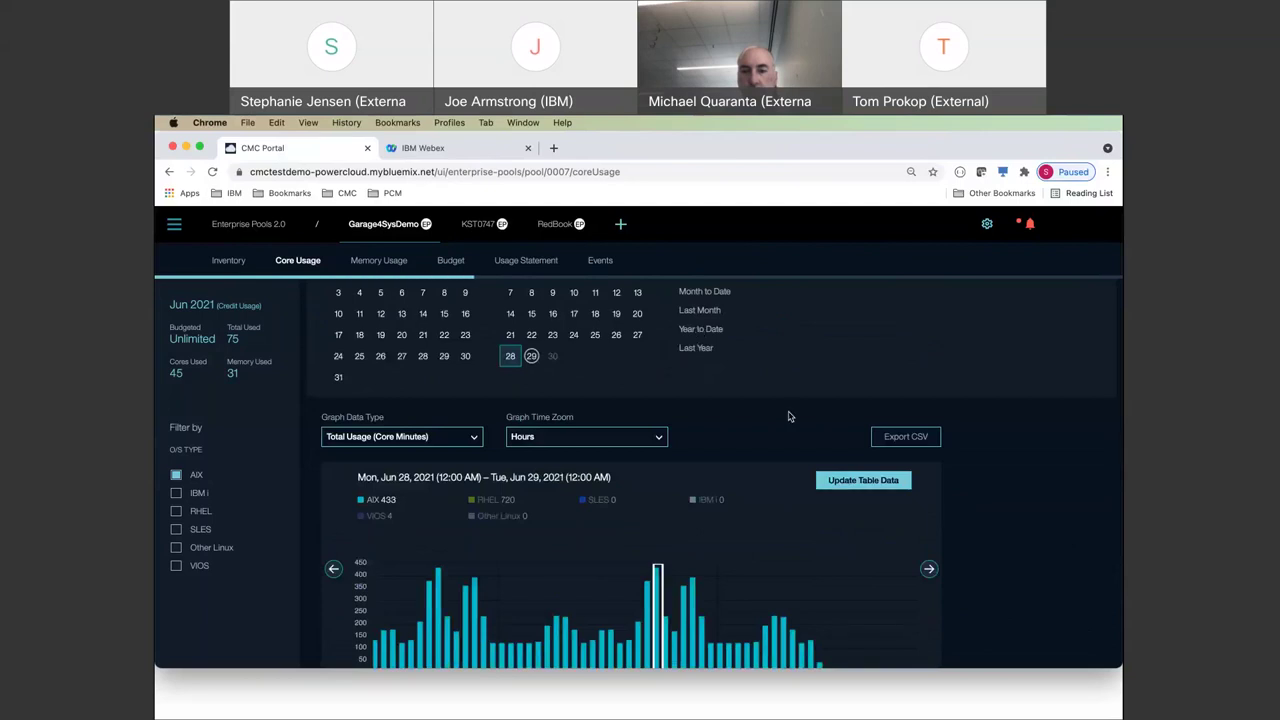
{"action": "scroll", "coordinate": [806, 576], "scroll_direction": "down", "scroll_amount": 3}
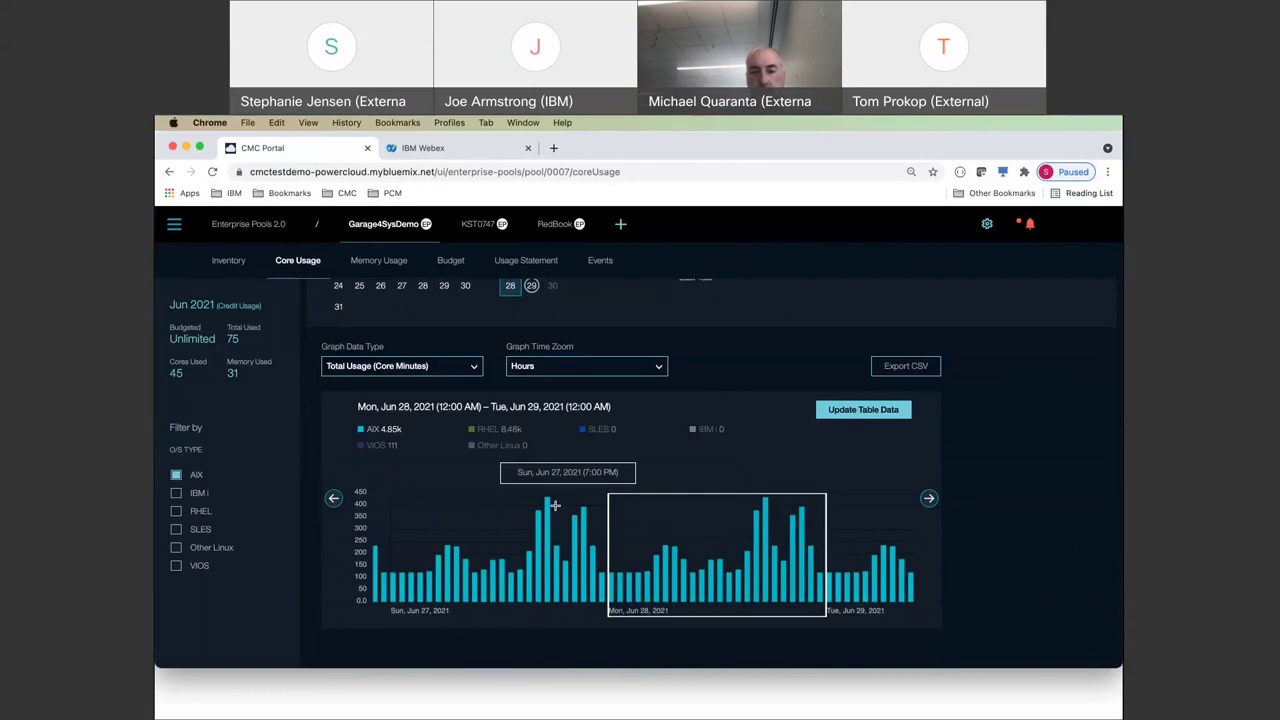
{"action": "scroll", "coordinate": [840, 550], "scroll_direction": "down", "scroll_amount": 1}
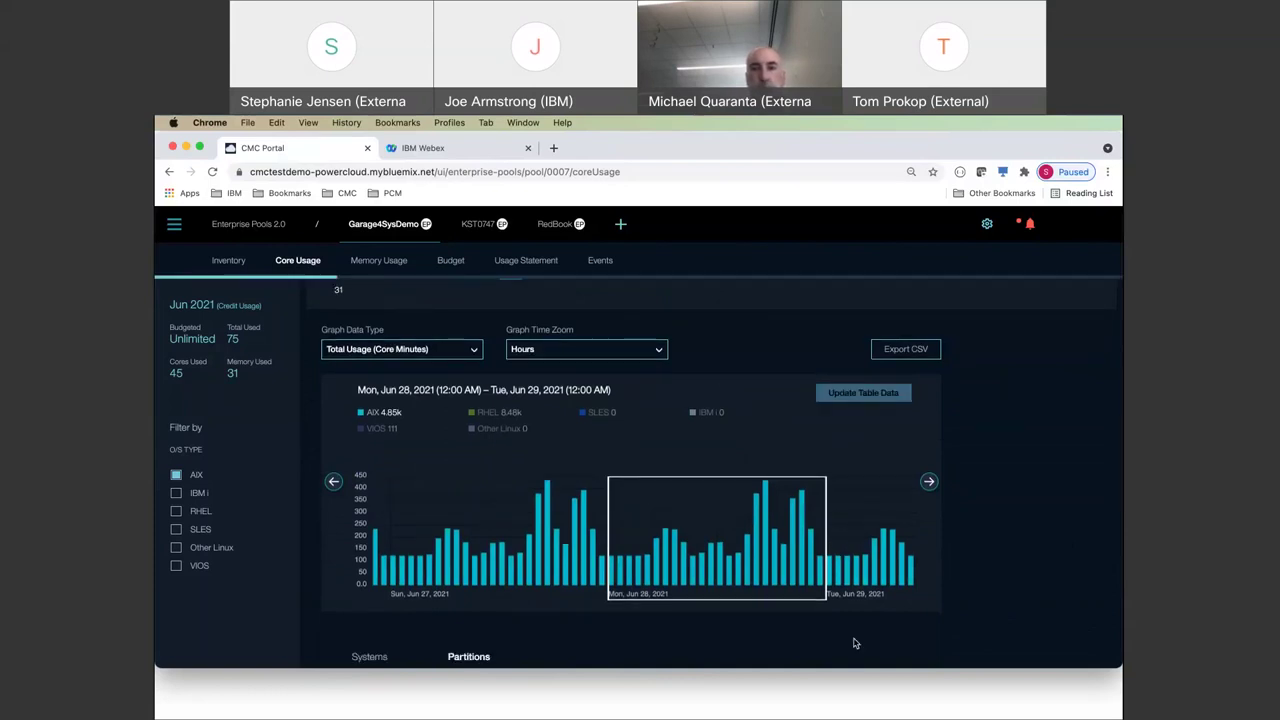
{"action": "scroll", "coordinate": [854, 643], "scroll_direction": "down", "scroll_amount": 5}
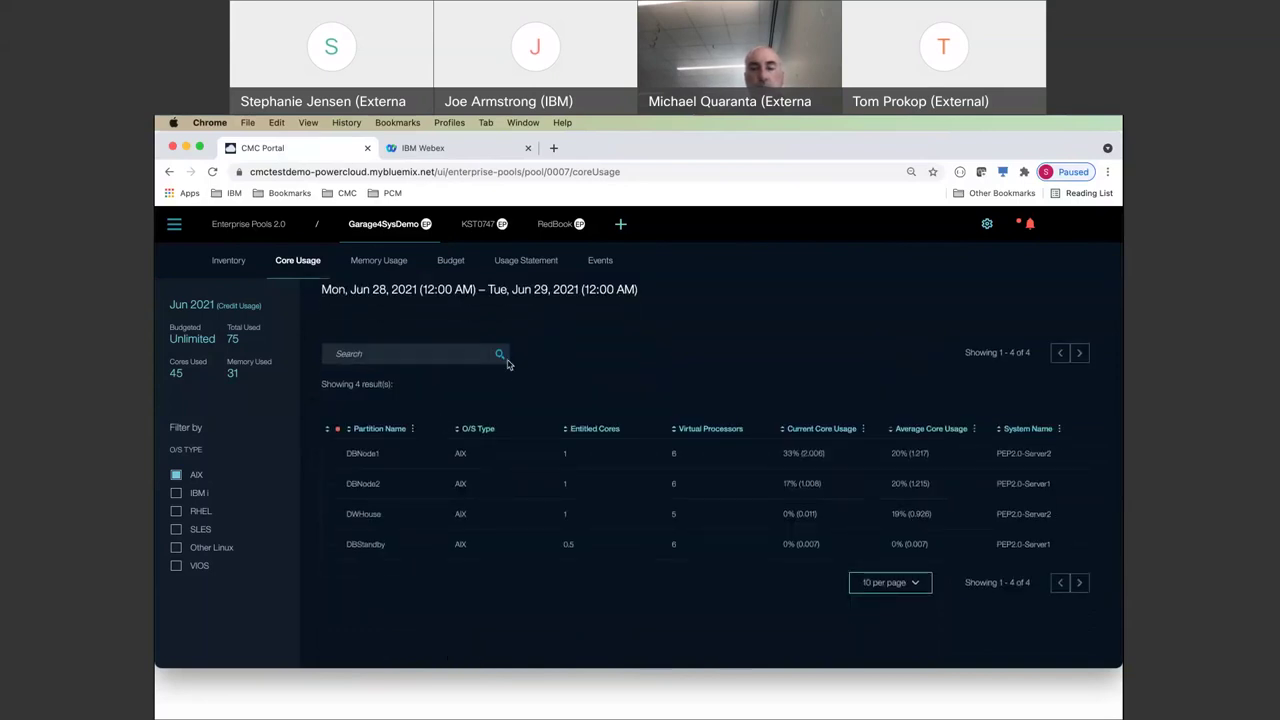
{"action": "scroll", "coordinate": [507, 365], "scroll_direction": "up", "scroll_amount": 2}
{"action": "scroll", "coordinate": [700, 420], "scroll_direction": "down", "scroll_amount": 1}
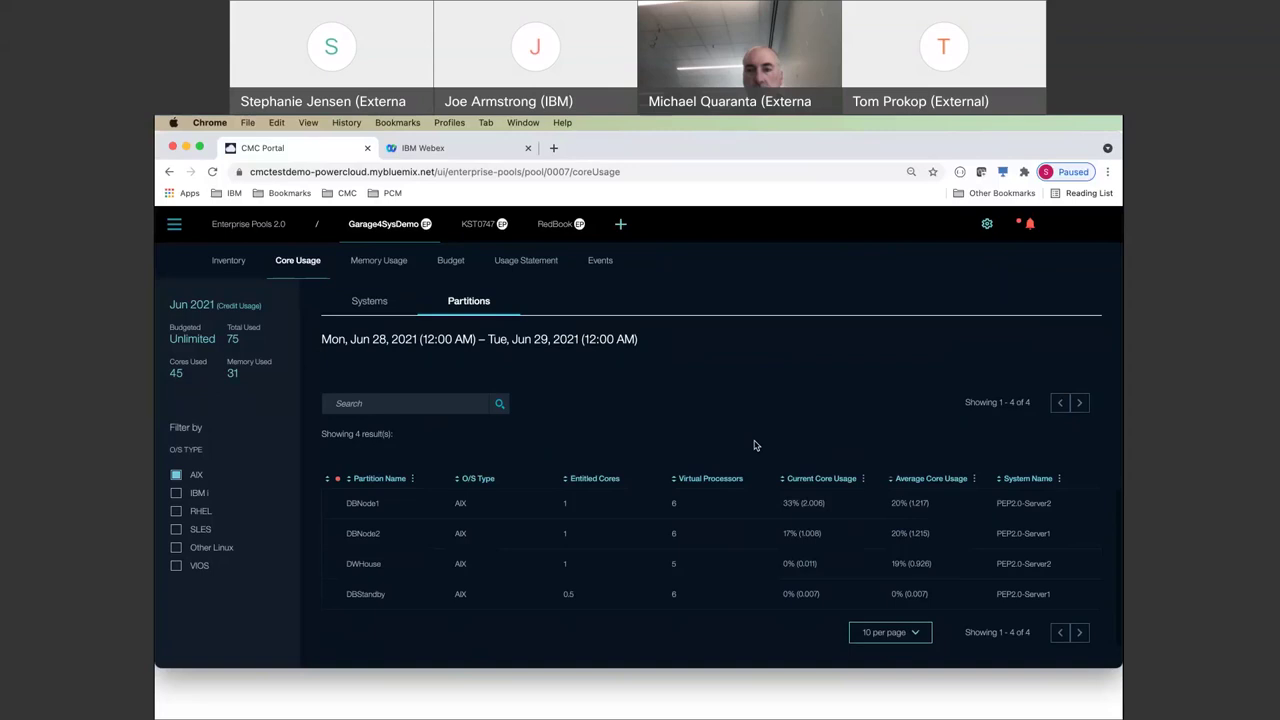
{"action": "scroll", "coordinate": [755, 446], "scroll_direction": "up", "scroll_amount": 5}
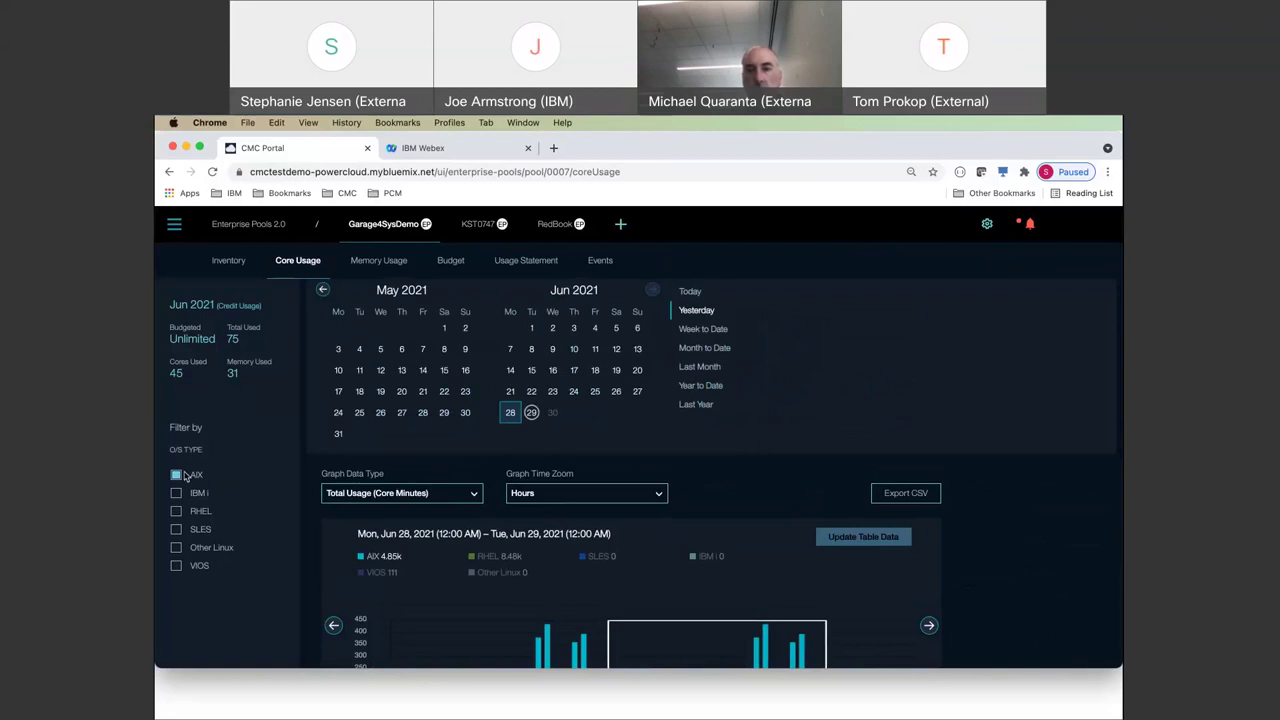
{"action": "left_click", "coordinate": [178, 475]}
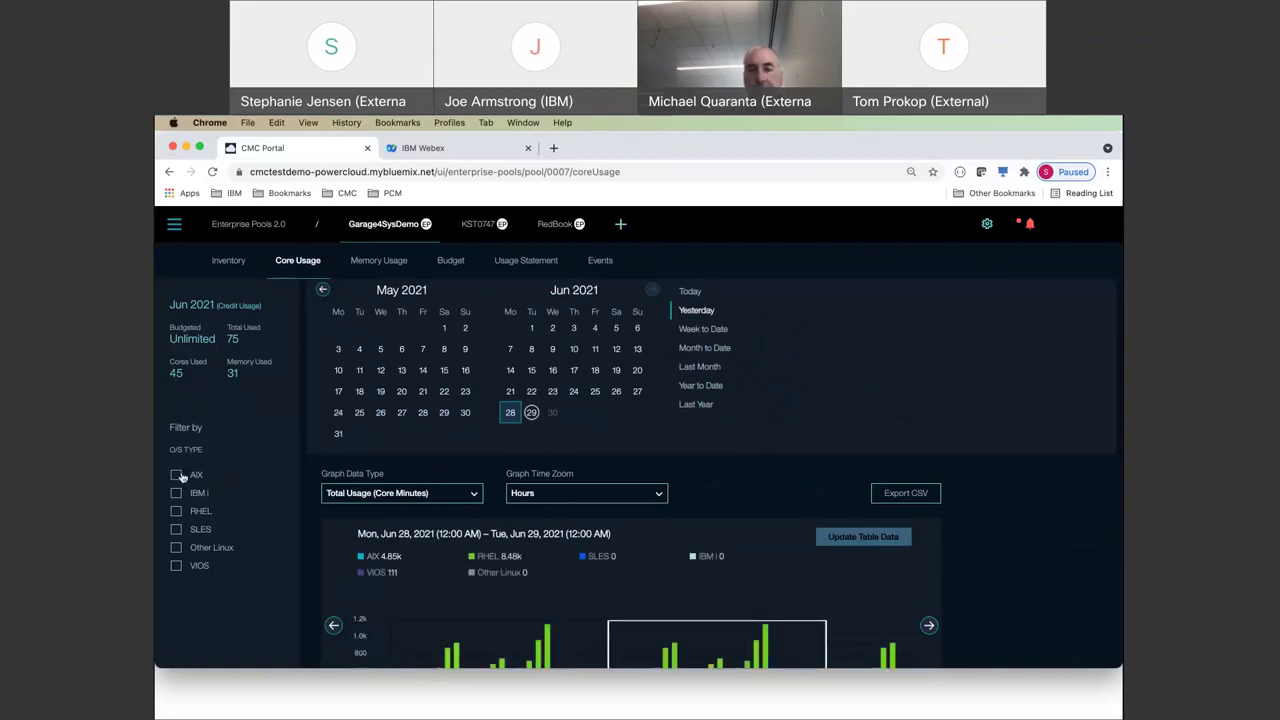
{"action": "left_click", "coordinate": [377, 262]}
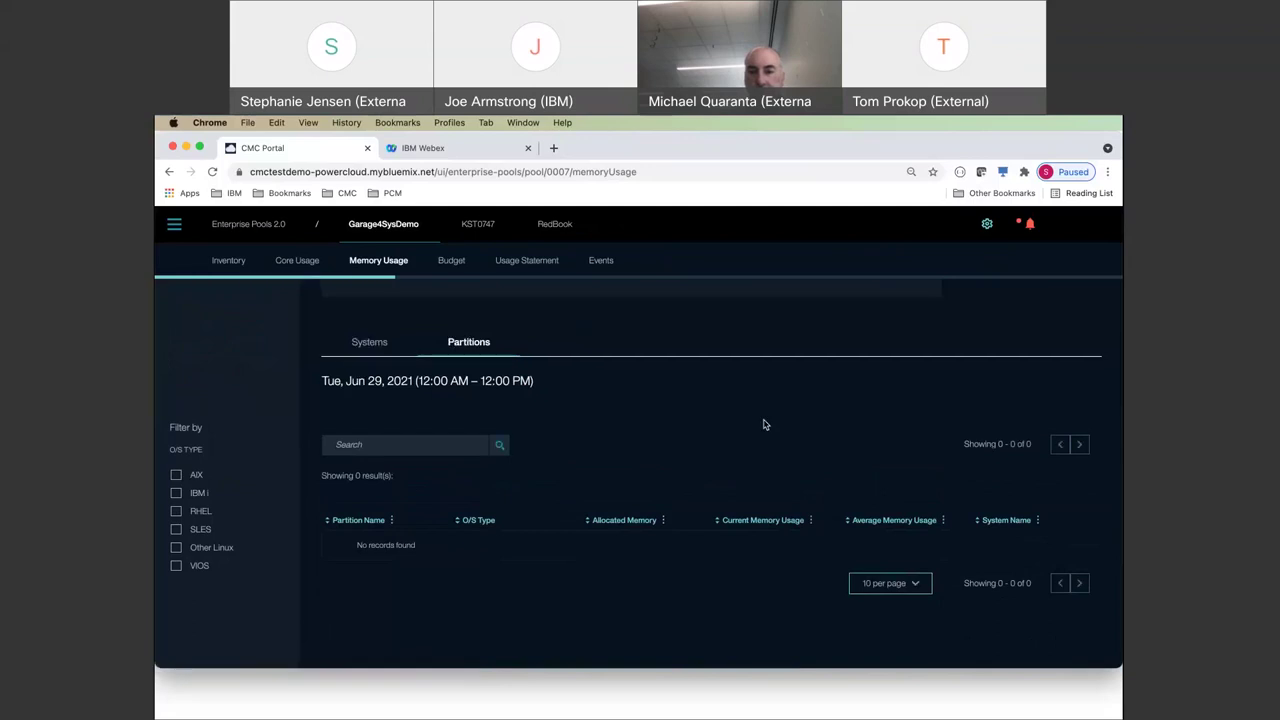
{"action": "scroll", "coordinate": [764, 421], "scroll_direction": "up", "scroll_amount": 4}
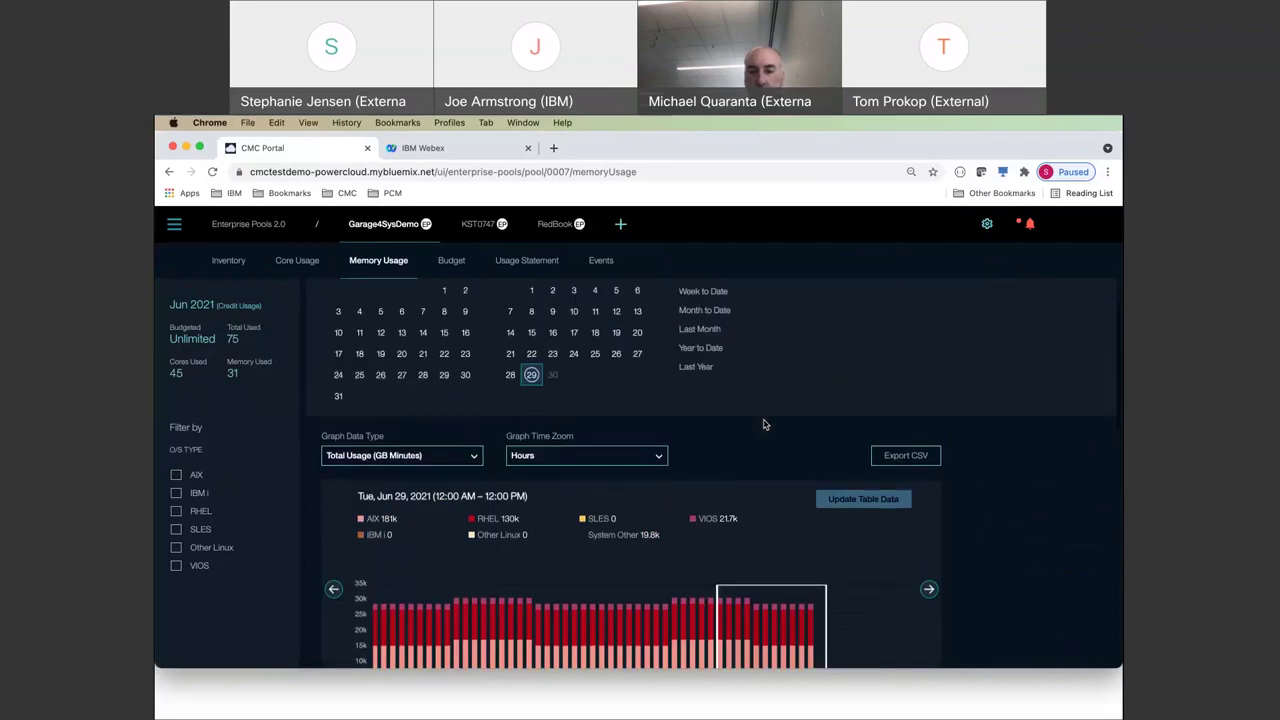
{"action": "scroll", "coordinate": [763, 423], "scroll_direction": "down", "scroll_amount": 2}
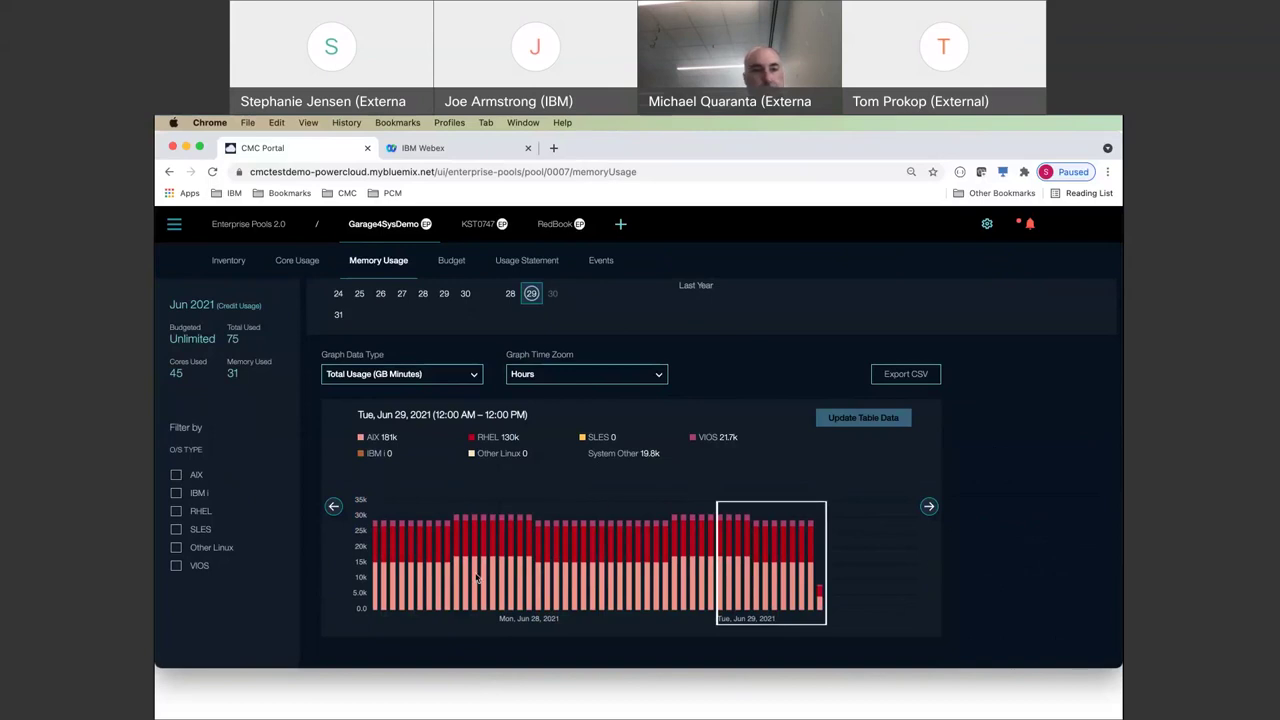
{"action": "left_click", "coordinate": [561, 378]}
{"action": "left_click", "coordinate": [561, 378]}
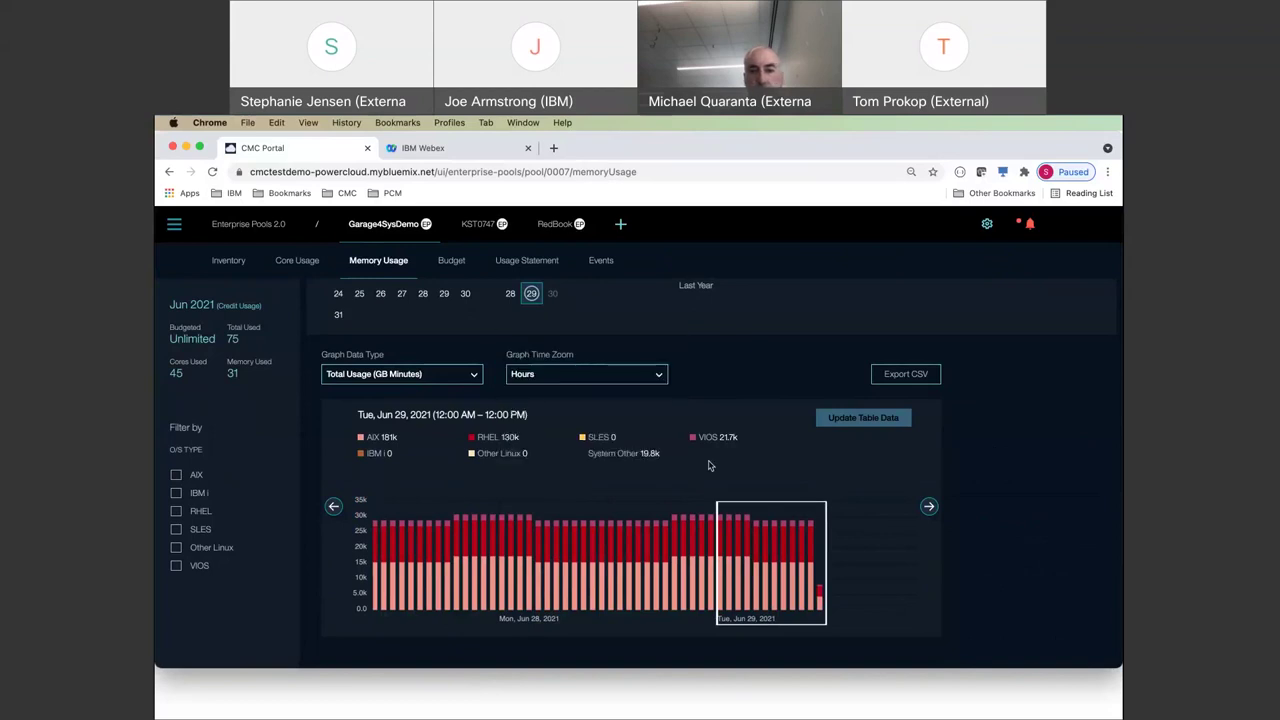
{"action": "left_click", "coordinate": [431, 376]}
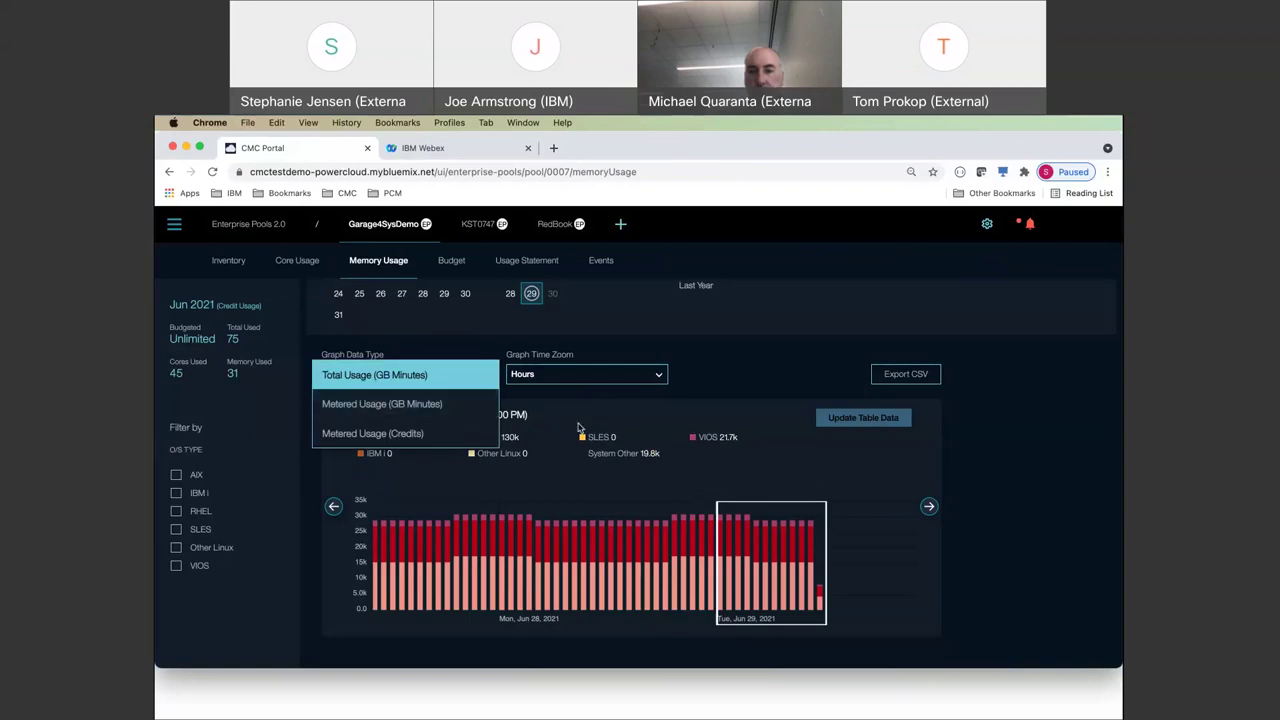
{"action": "left_click", "coordinate": [788, 477]}
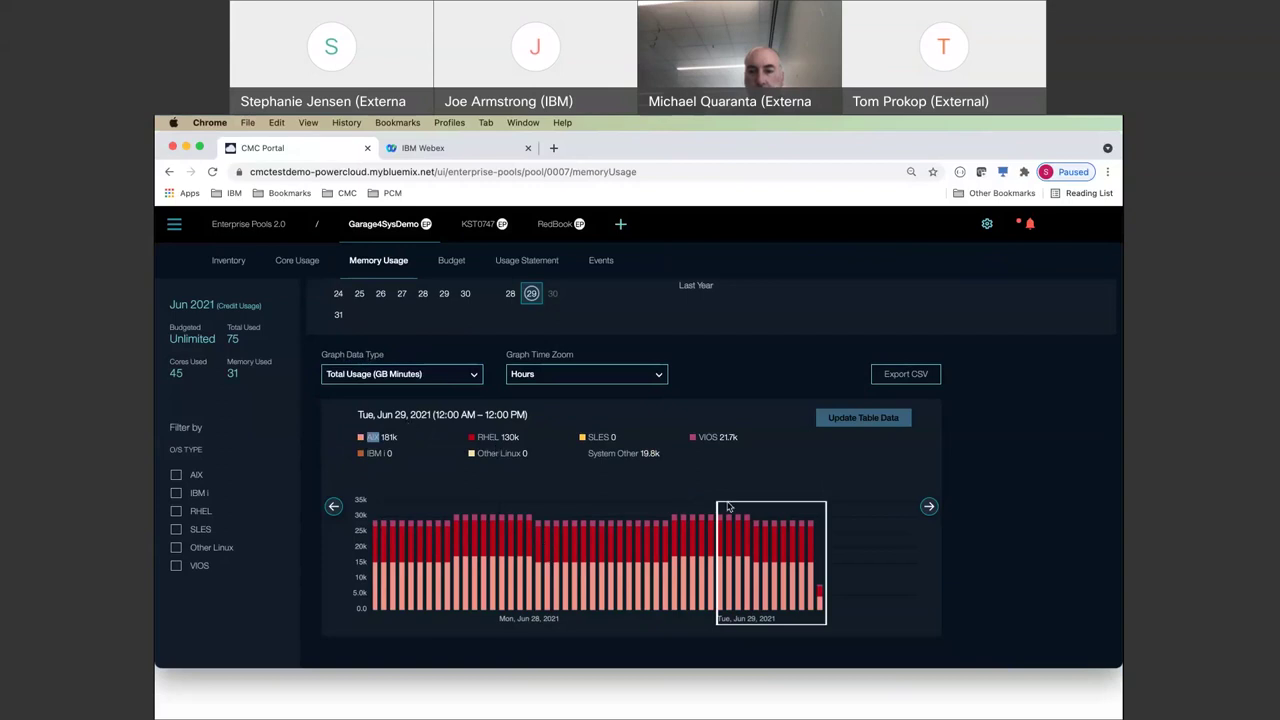
{"action": "scroll", "coordinate": [727, 507], "scroll_direction": "down", "scroll_amount": 1}
{"action": "scroll", "coordinate": [729, 507], "scroll_direction": "down", "scroll_amount": 1}
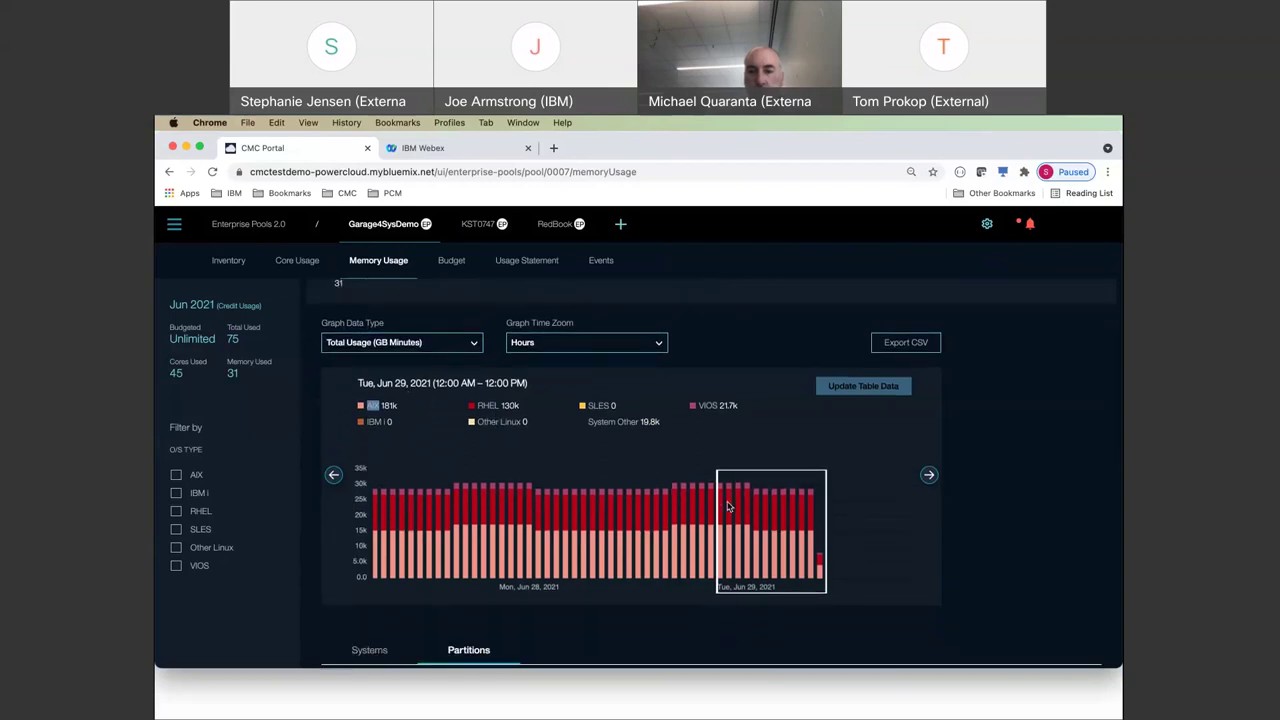
{"action": "scroll", "coordinate": [727, 507], "scroll_direction": "down", "scroll_amount": 5}
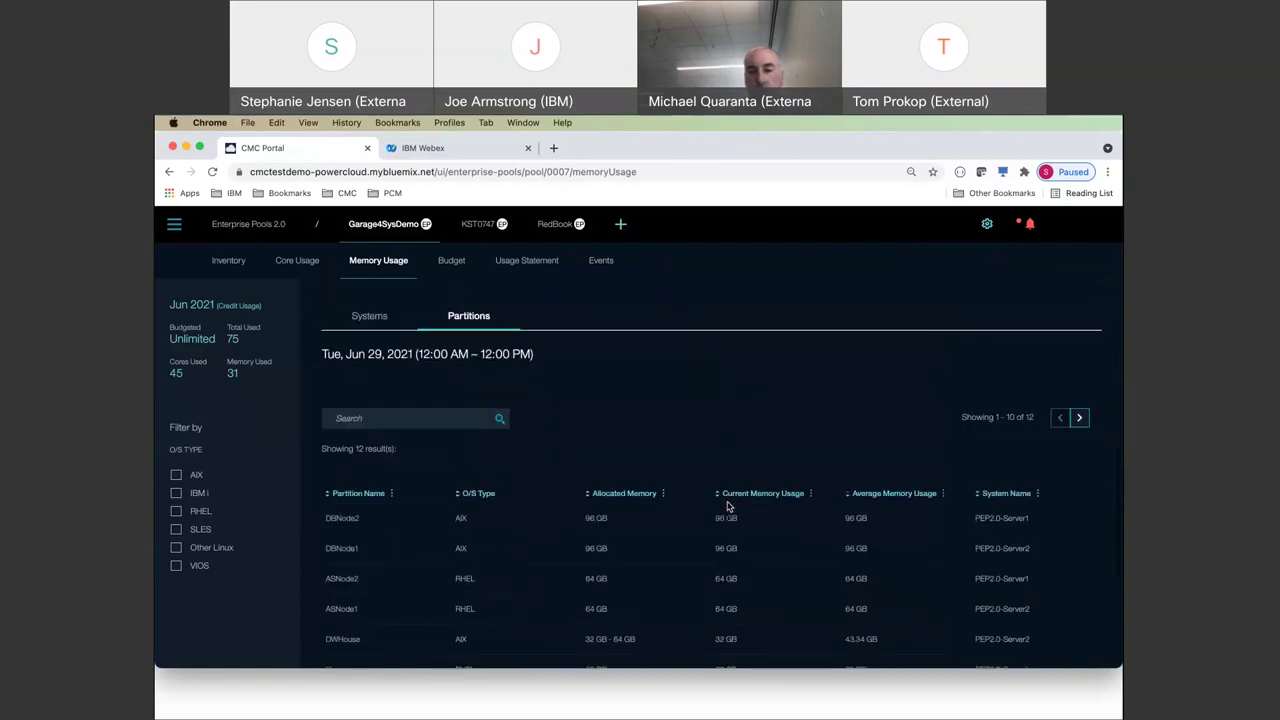
{"action": "scroll", "coordinate": [860, 592], "scroll_direction": "down", "scroll_amount": 2}
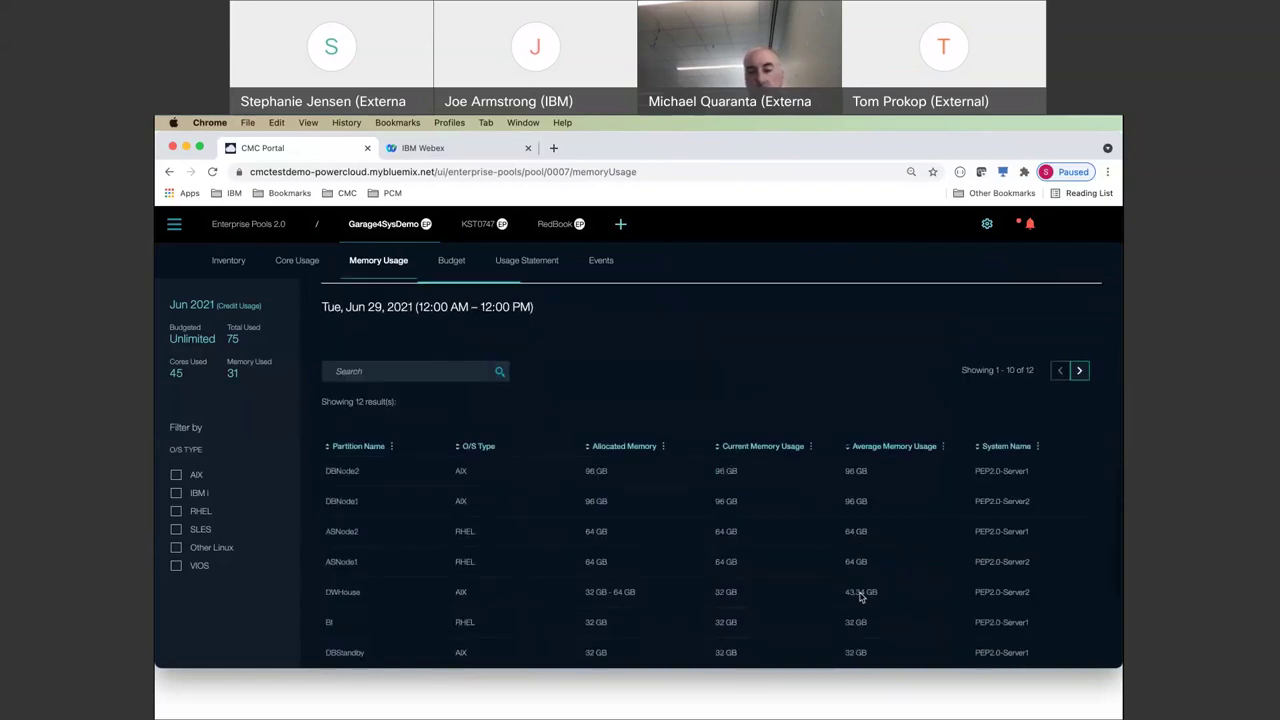
{"action": "scroll", "coordinate": [831, 474], "scroll_direction": "up", "scroll_amount": 2}
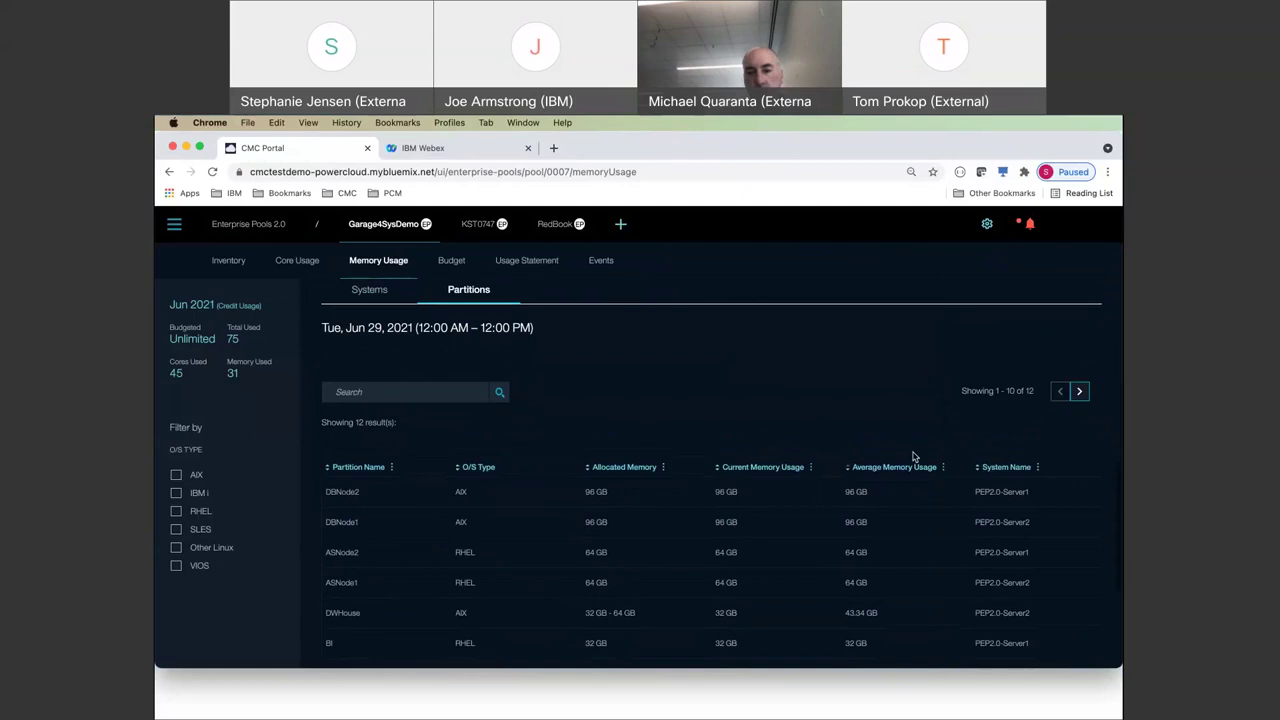
{"action": "scroll", "coordinate": [895, 468], "scroll_direction": "up", "scroll_amount": 5}
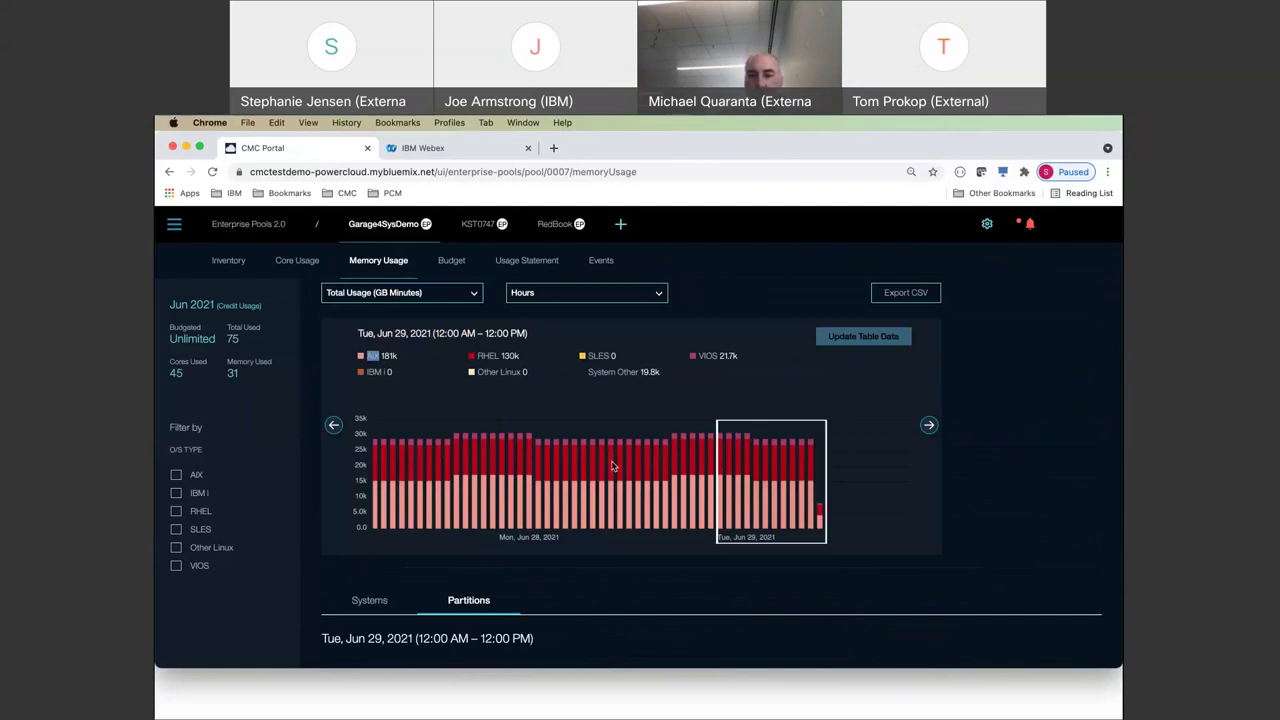
{"action": "scroll", "coordinate": [757, 446], "scroll_direction": "down", "scroll_amount": 3}
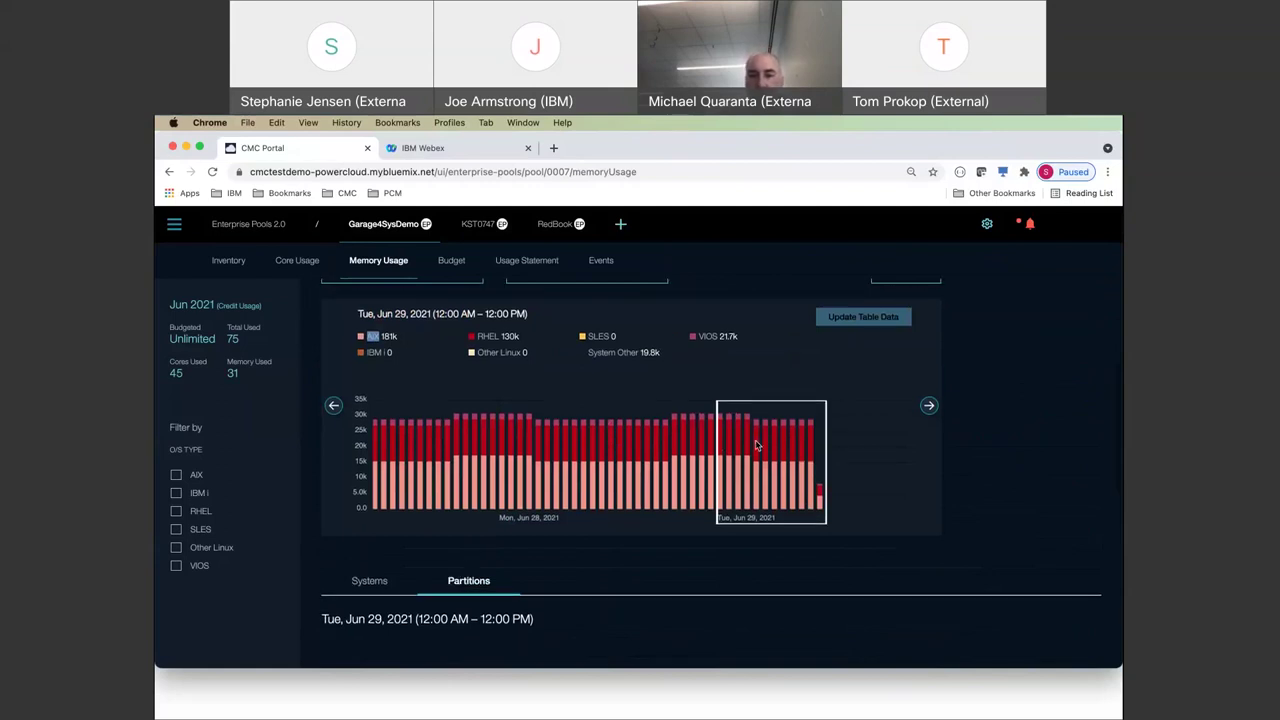
{"action": "scroll", "coordinate": [757, 446], "scroll_direction": "down", "scroll_amount": 7}
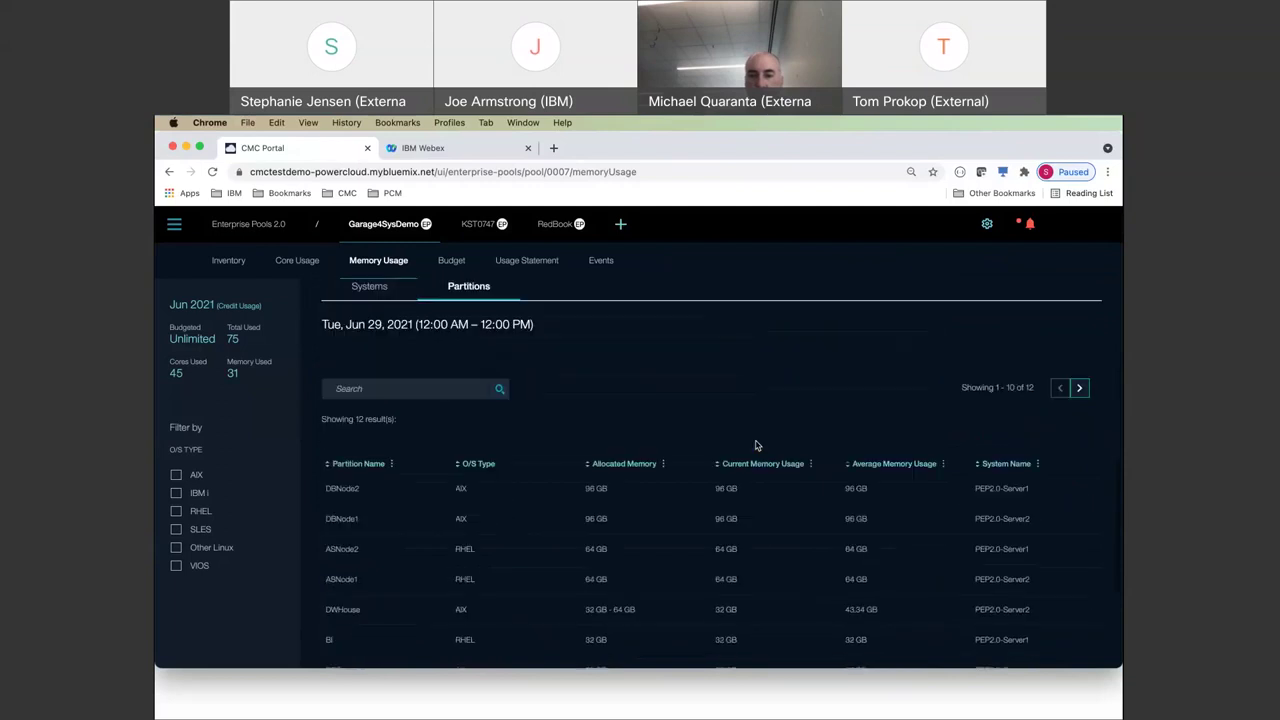
{"action": "scroll", "coordinate": [757, 446], "scroll_direction": "up", "scroll_amount": 7}
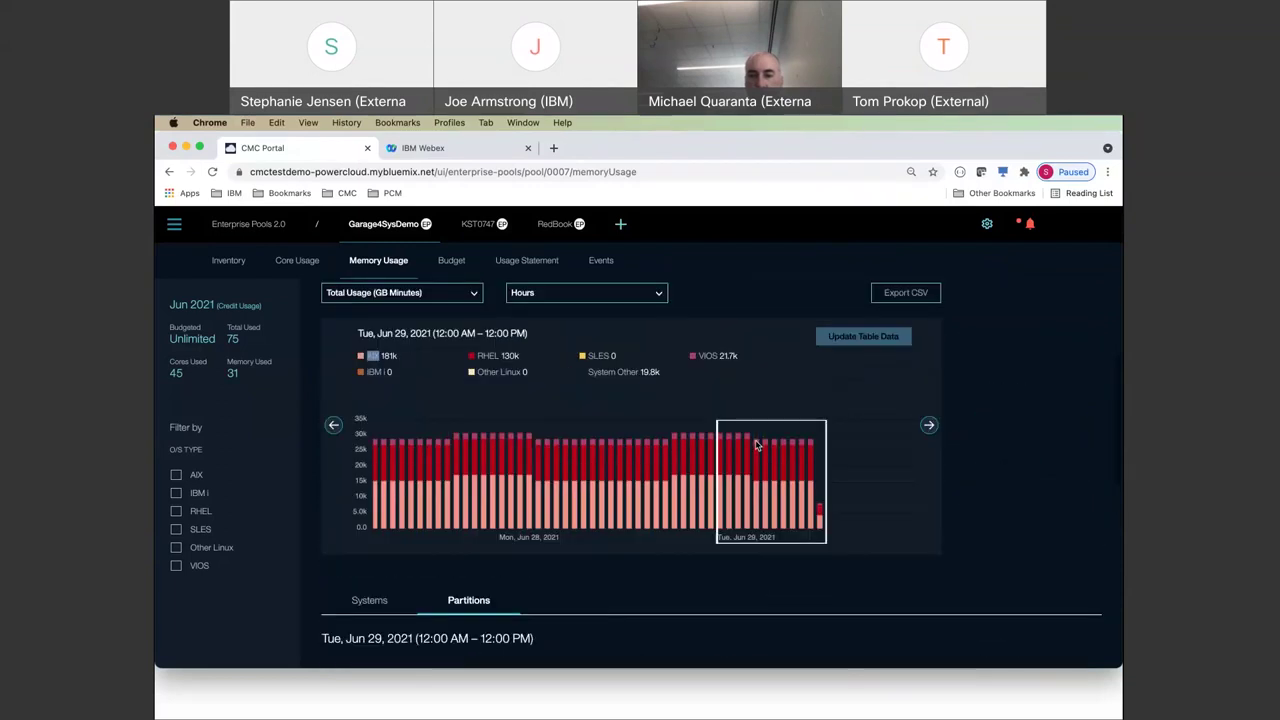
{"action": "scroll", "coordinate": [757, 446], "scroll_direction": "down", "scroll_amount": 7}
{"action": "scroll", "coordinate": [757, 446], "scroll_direction": "up", "scroll_amount": 6}
{"action": "scroll", "coordinate": [757, 446], "scroll_direction": "up", "scroll_amount": 6}
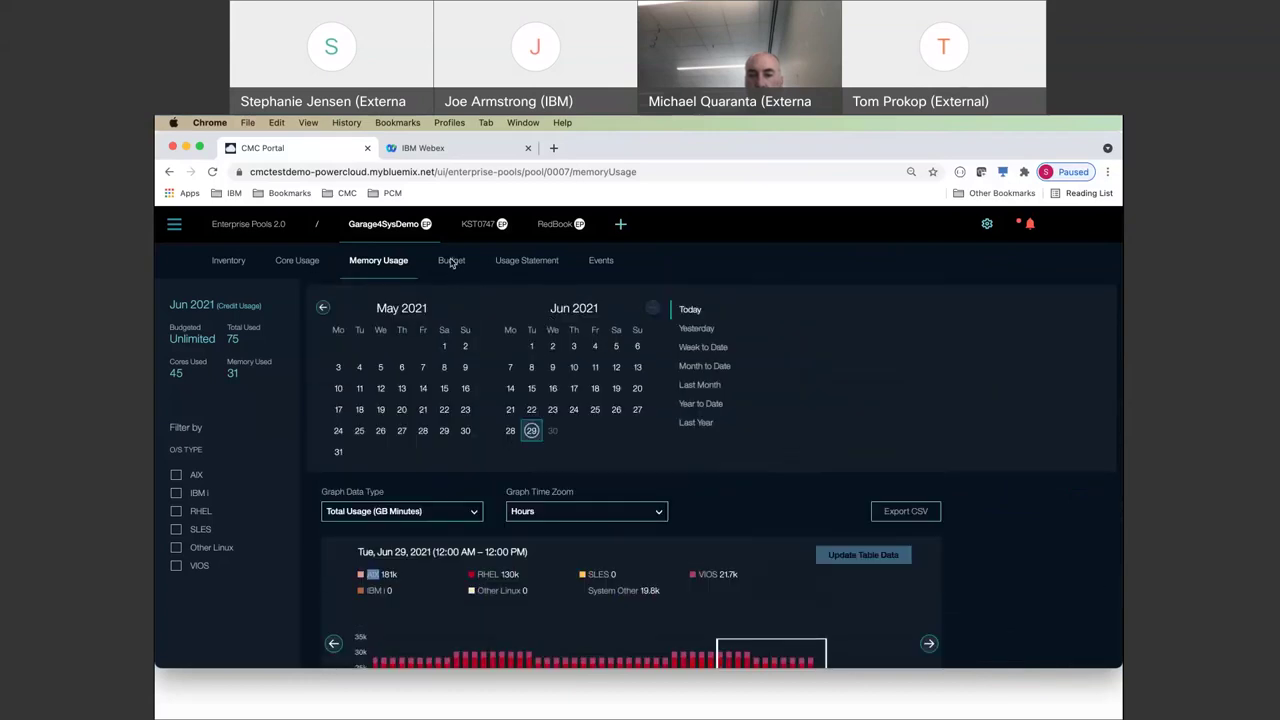
- Show Garage4SysDemo's Budget page, with 9,611.48 credits remaining and June 2021 unlimited
{"action": "left_click", "coordinate": [451, 261]}
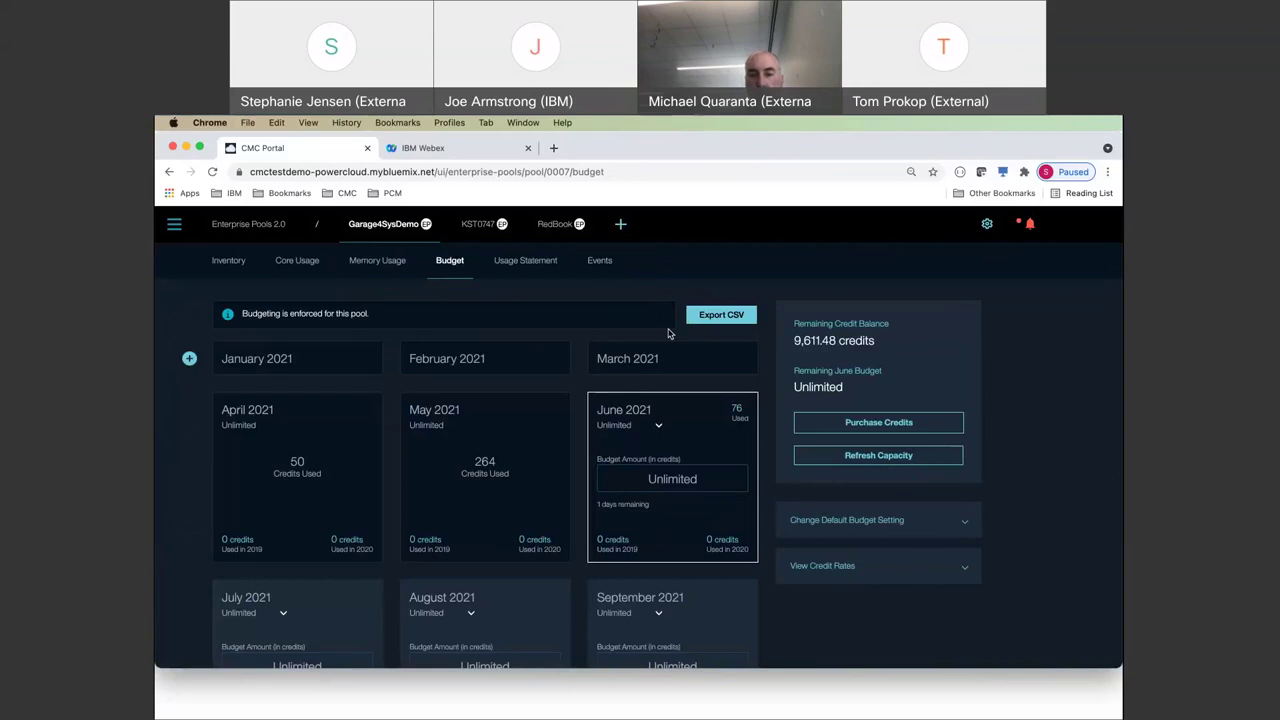
{"action": "scroll", "coordinate": [960, 385], "scroll_direction": "down", "scroll_amount": 1}
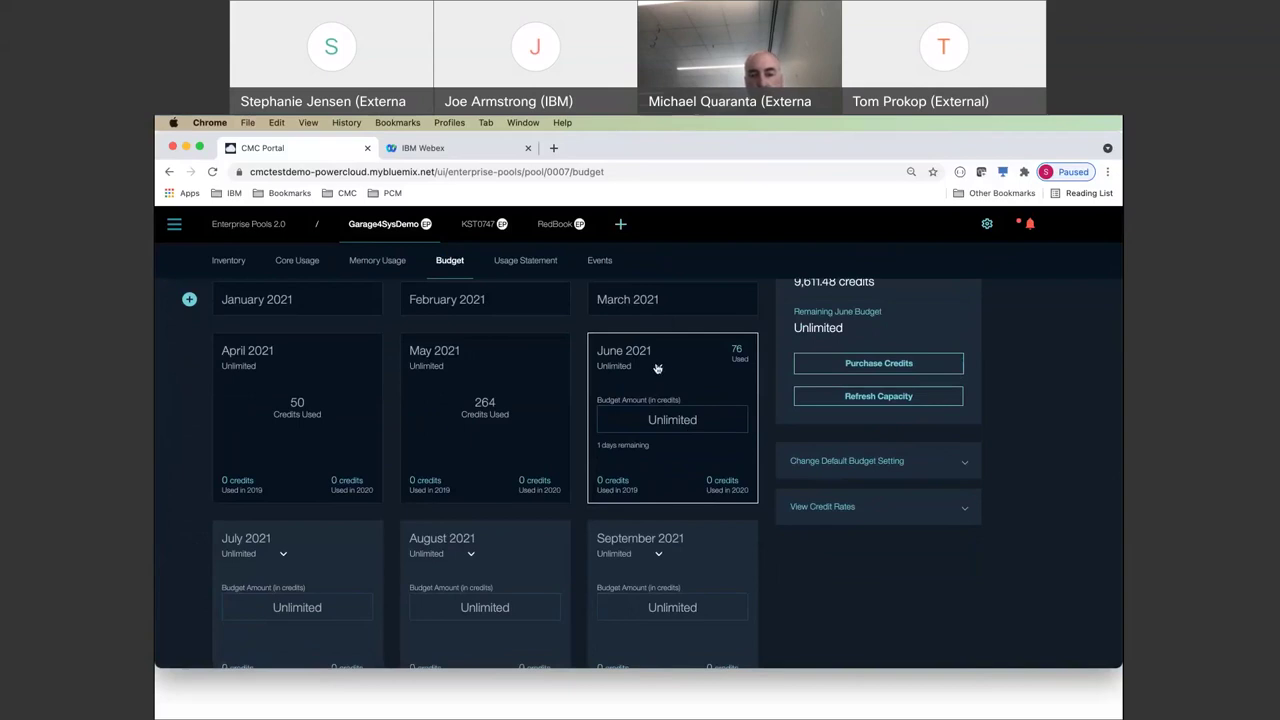
- Make the June 2021 budget Limited at 80 credits, leaving 4.94 credits remaining
{"action": "left_click", "coordinate": [657, 368]}
{"action": "left_click", "coordinate": [655, 338]}
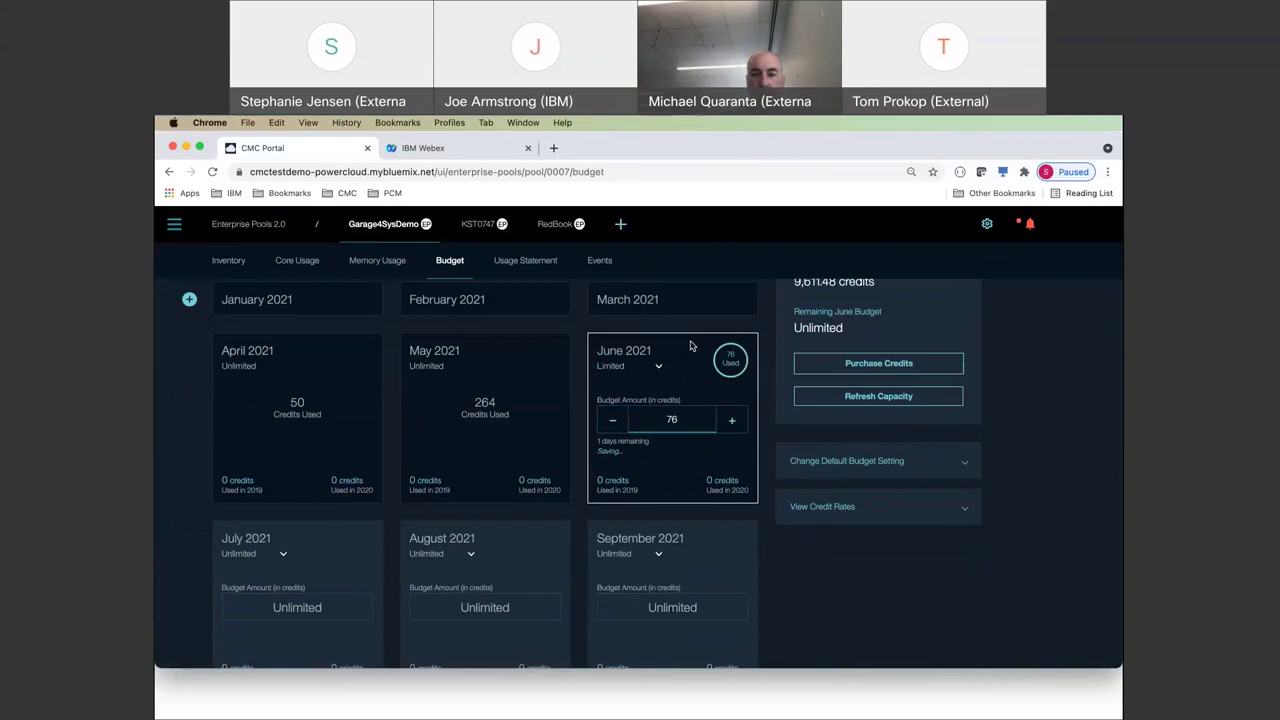
{"action": "left_click", "coordinate": [731, 420]}
{"action": "left_click", "coordinate": [731, 420]}
{"action": "left_click", "coordinate": [731, 420]}
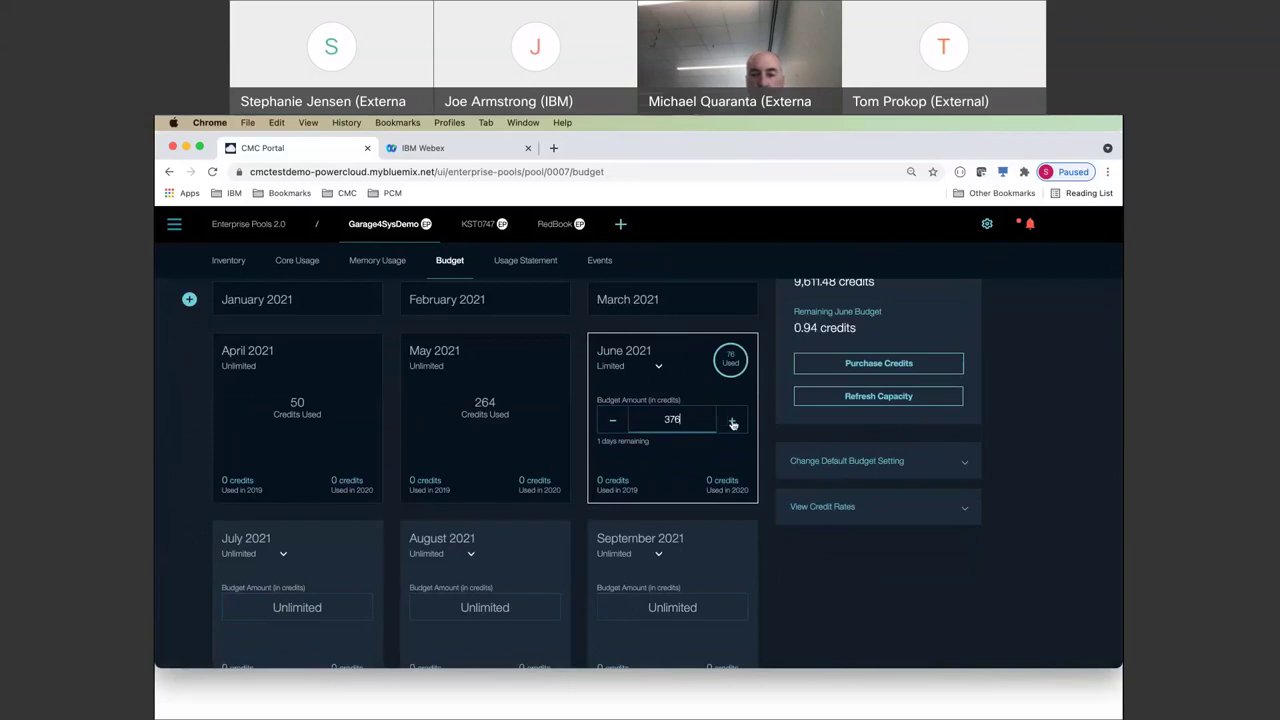
{"action": "left_click", "coordinate": [614, 421]}
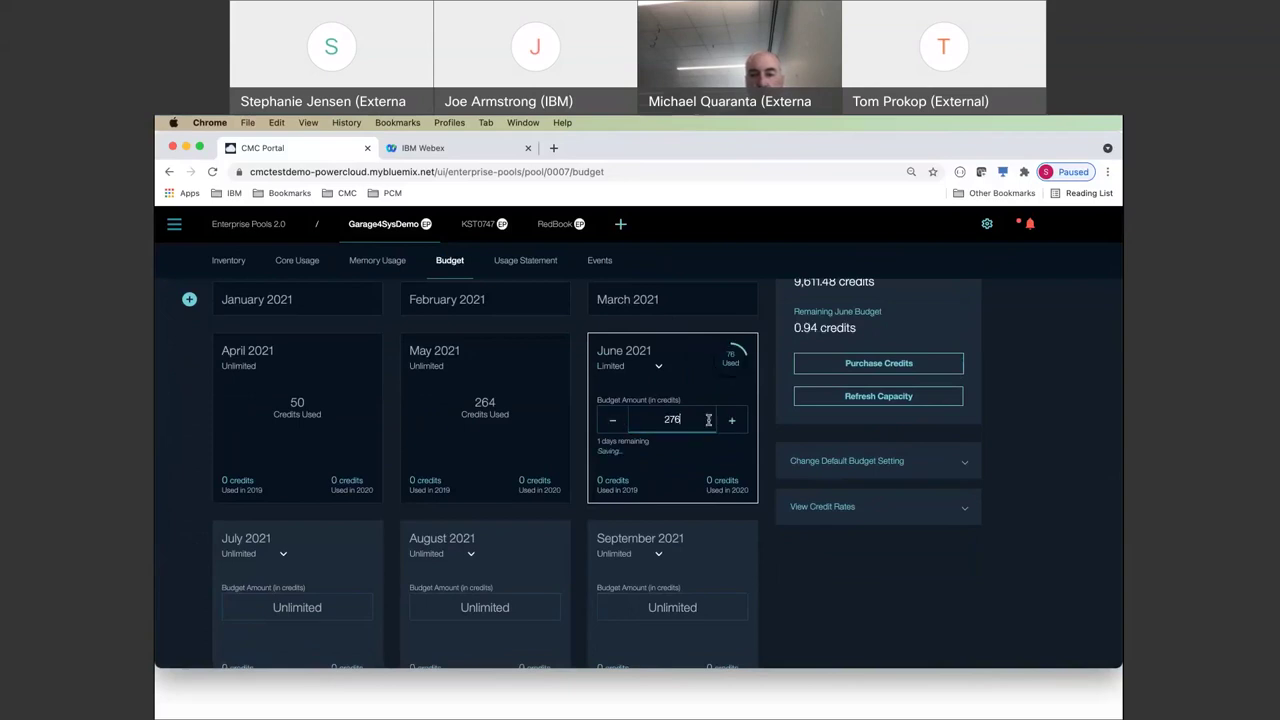
{"action": "double_click", "coordinate": [652, 419]}
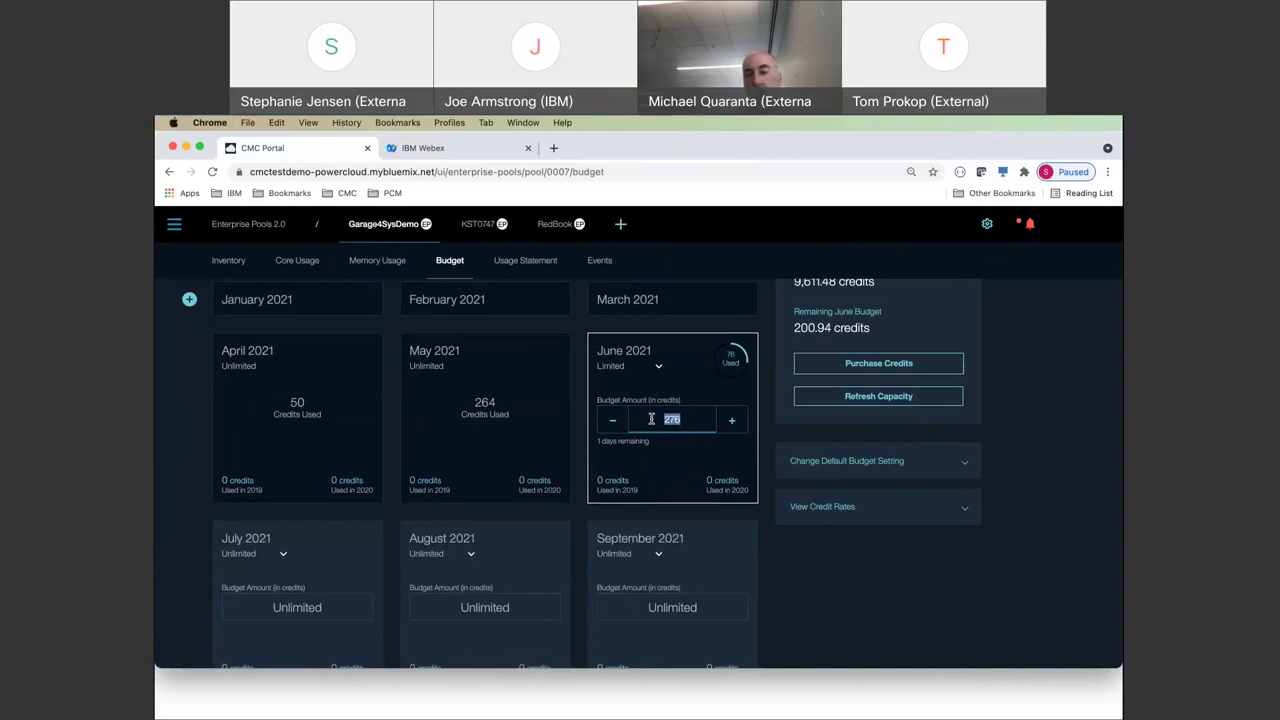
{"action": "type", "text": "80"}
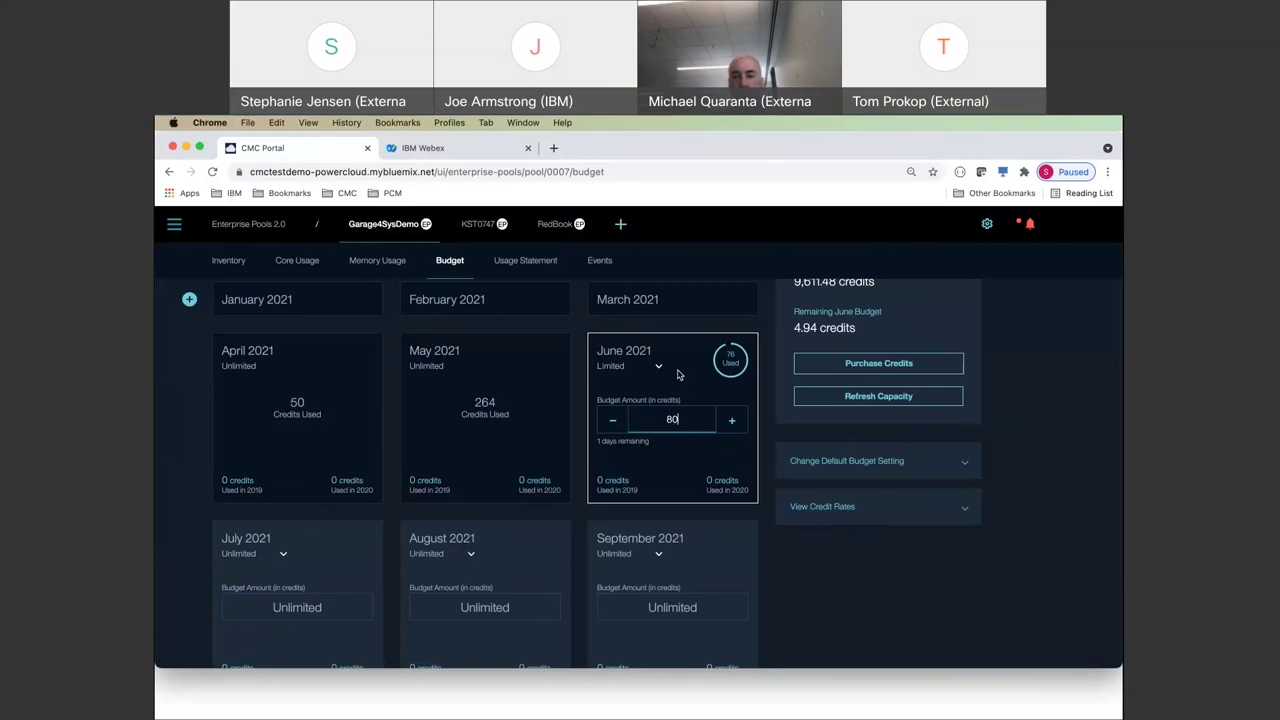
{"action": "scroll", "coordinate": [677, 374], "scroll_direction": "up", "scroll_amount": 1}
{"action": "scroll", "coordinate": [677, 374], "scroll_direction": "up", "scroll_amount": 1}
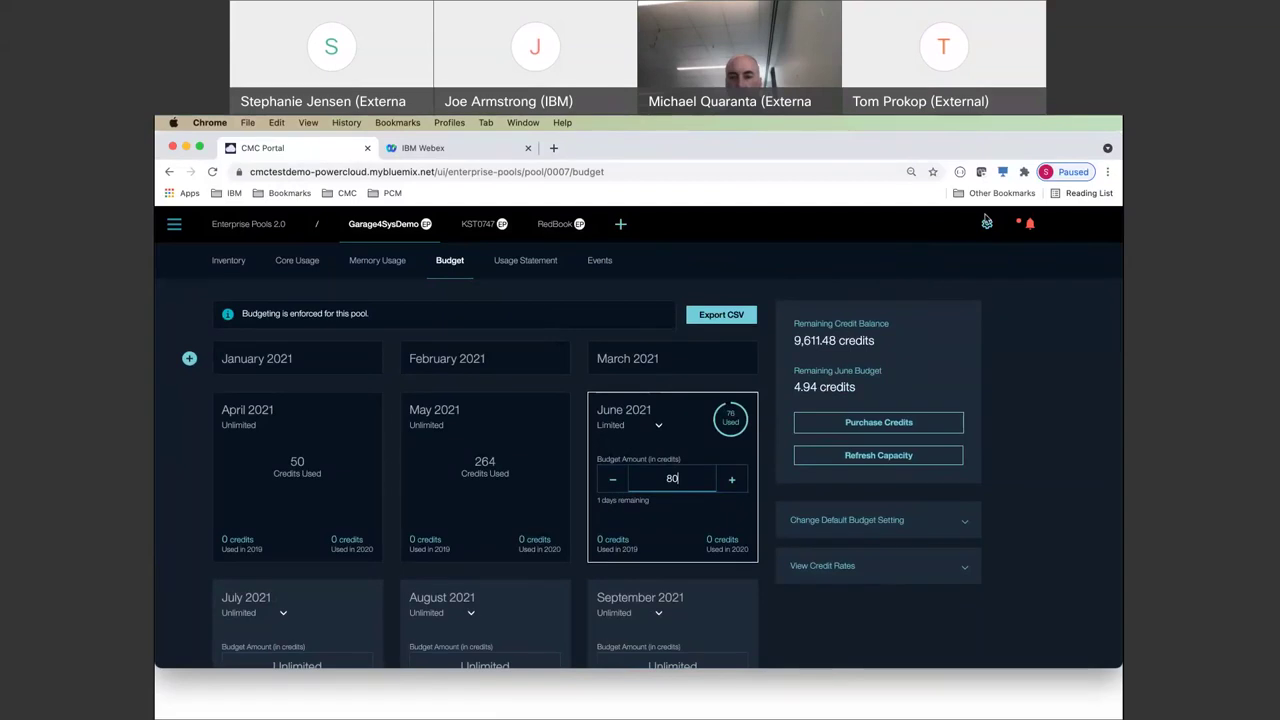
- Open Garage4SysDemo's settings and review its Pool Details (Pool ID 0007, Enterprise type)
{"action": "left_click", "coordinate": [987, 226]}
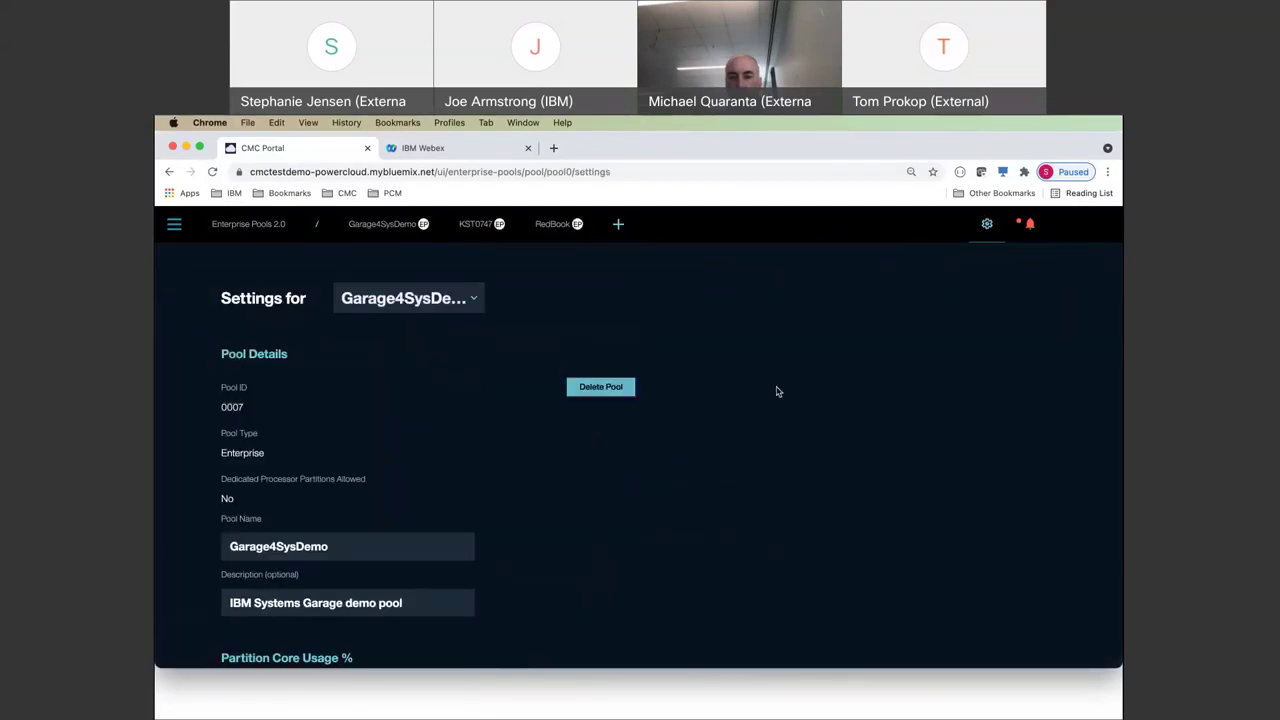
{"action": "scroll", "coordinate": [775, 390], "scroll_direction": "down", "scroll_amount": 2}
{"action": "scroll", "coordinate": [778, 391], "scroll_direction": "down", "scroll_amount": 1}
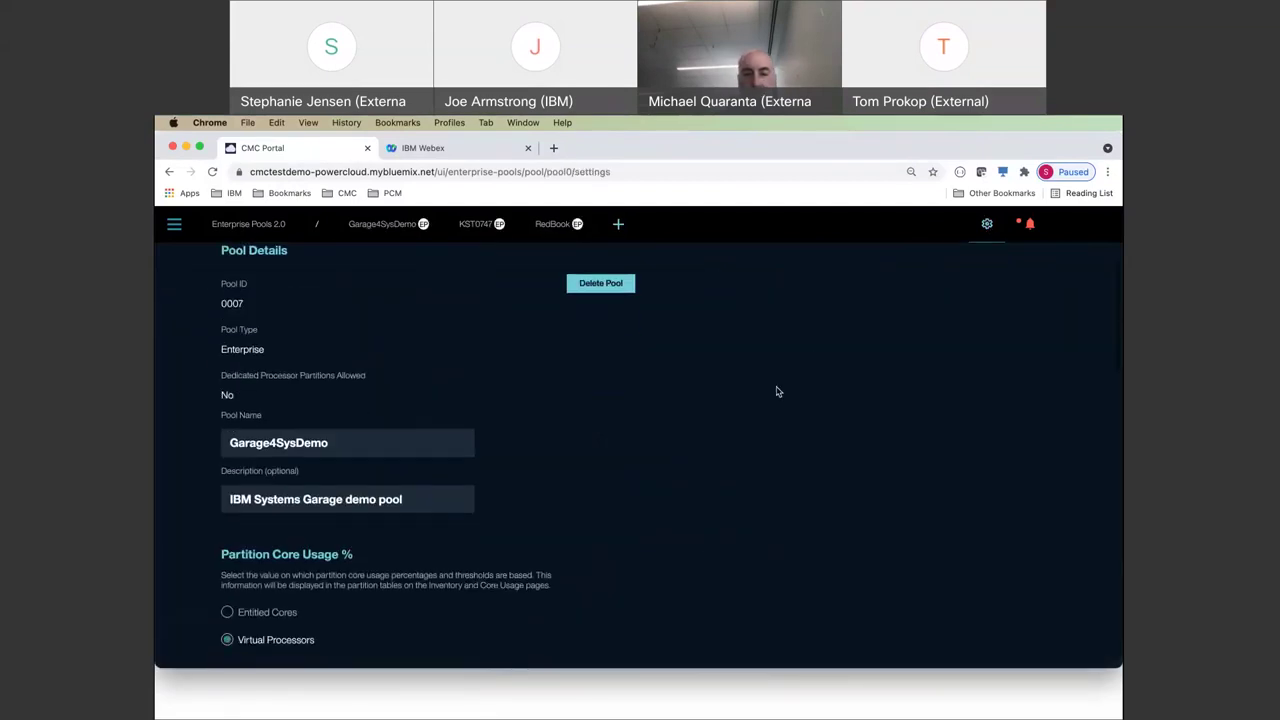
{"action": "scroll", "coordinate": [778, 391], "scroll_direction": "up", "scroll_amount": 3}
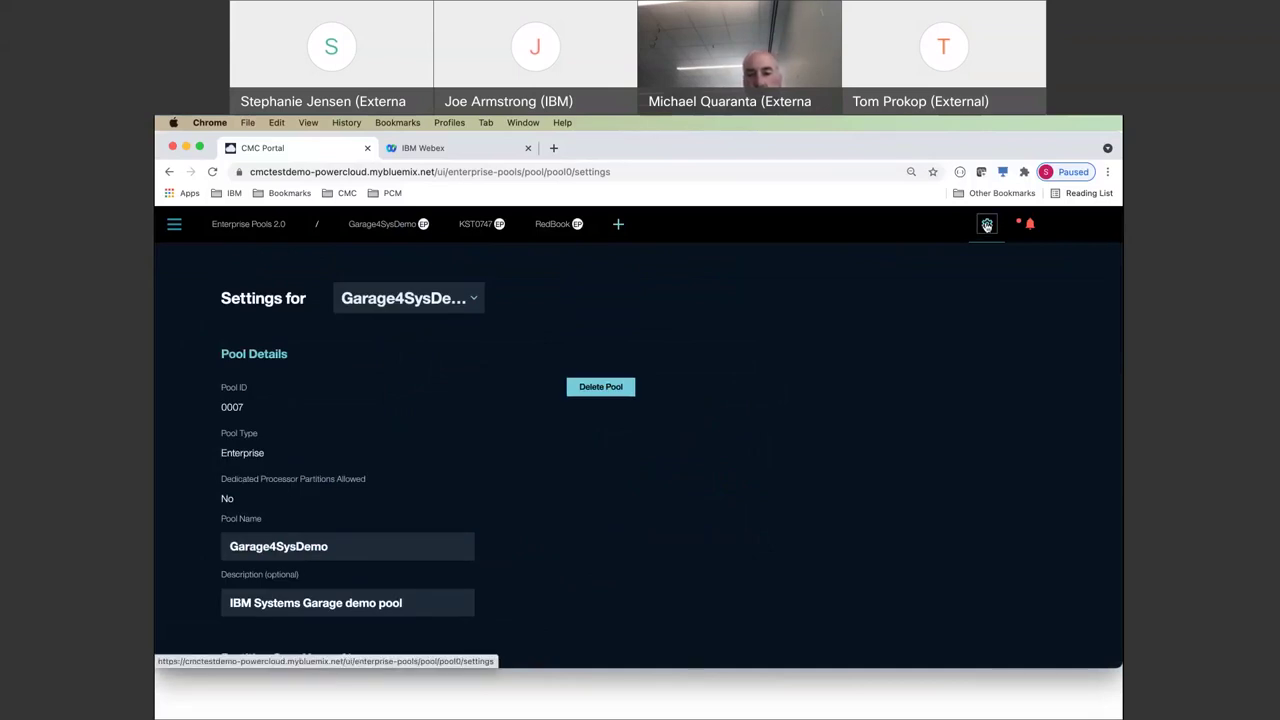
{"action": "scroll", "coordinate": [991, 229], "scroll_direction": "down", "scroll_amount": 1}
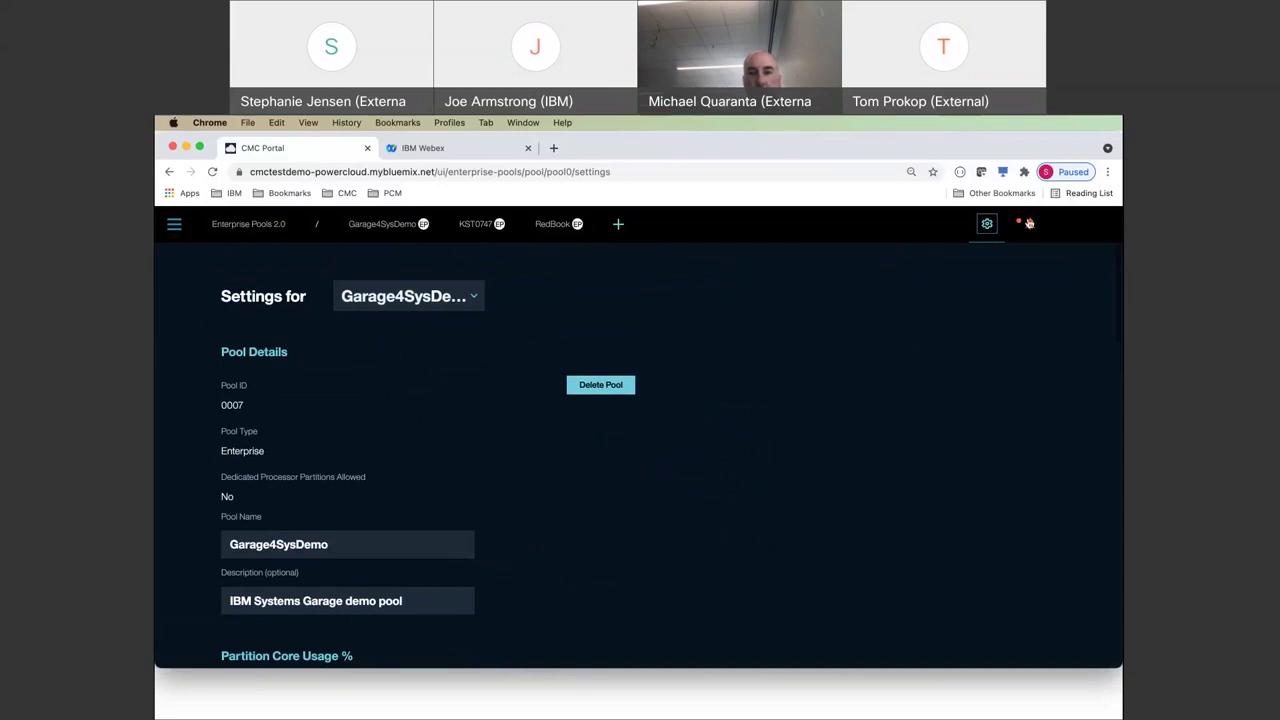
{"action": "left_click", "coordinate": [1029, 223]}
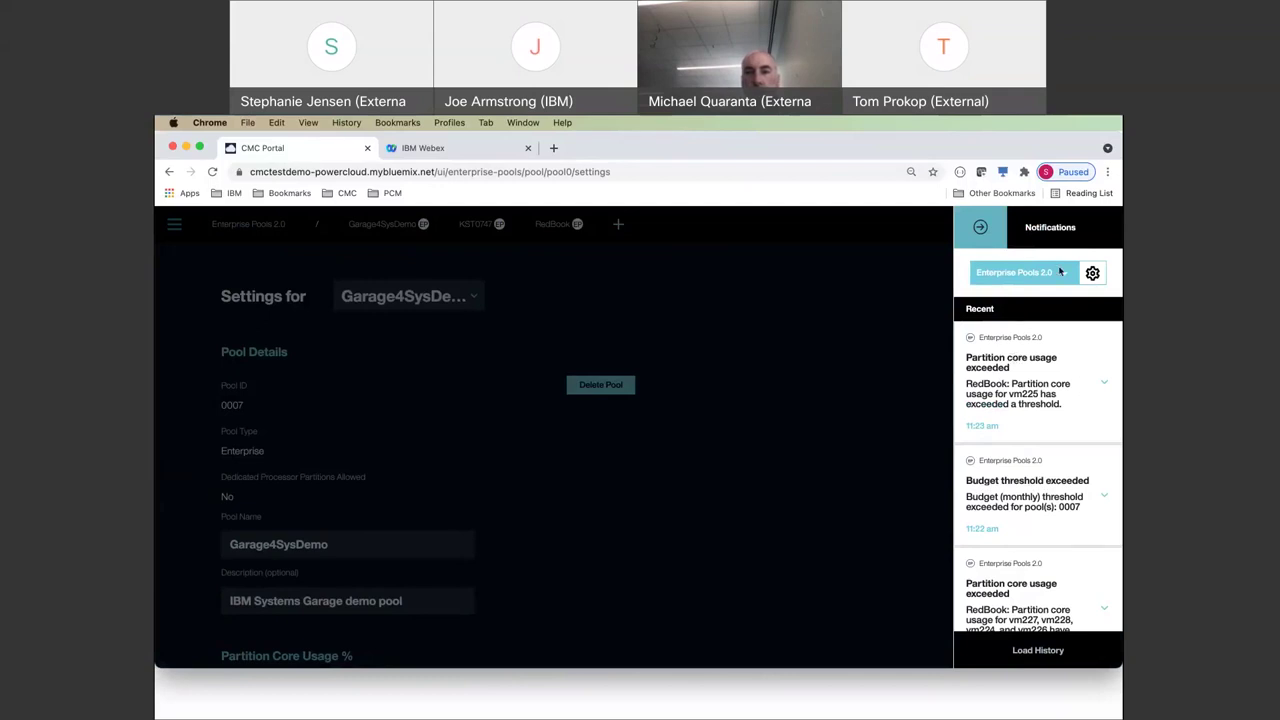
{"action": "scroll", "coordinate": [1015, 380], "scroll_direction": "down", "scroll_amount": 1}
{"action": "scroll", "coordinate": [1015, 380], "scroll_direction": "up", "scroll_amount": 1}
{"action": "left_click", "coordinate": [1092, 273]}
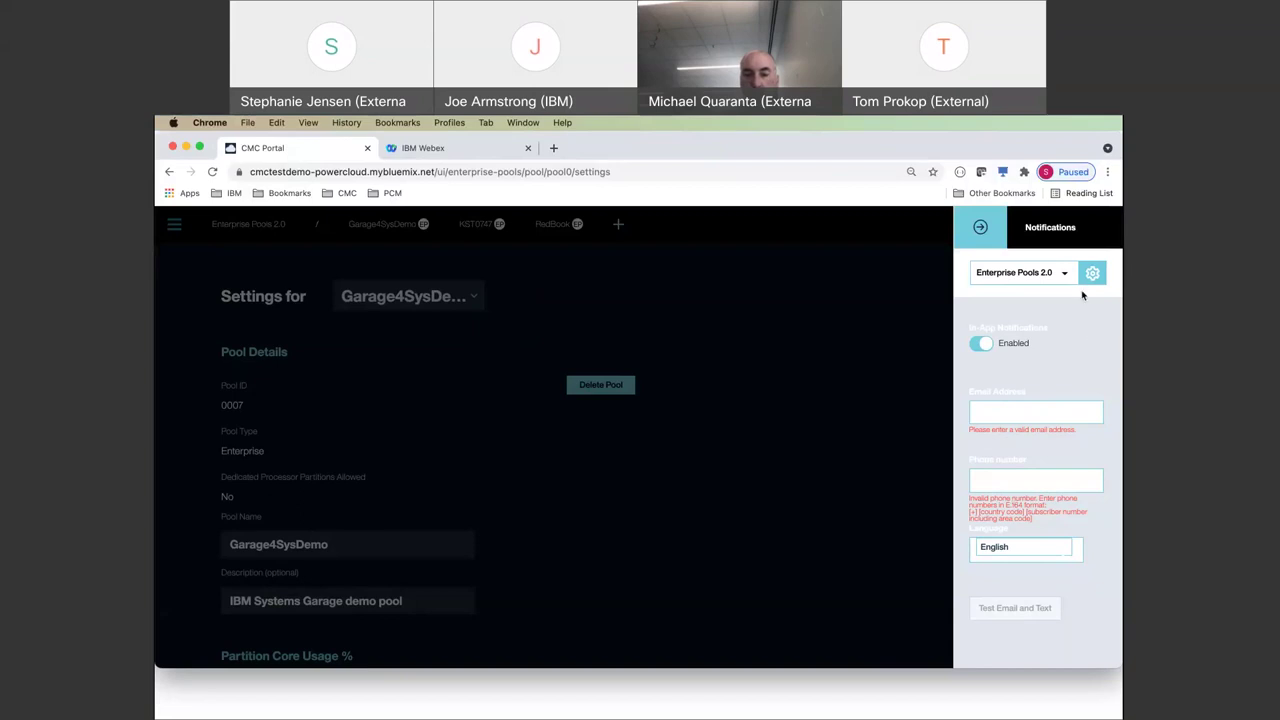
{"action": "left_click", "coordinate": [981, 229]}
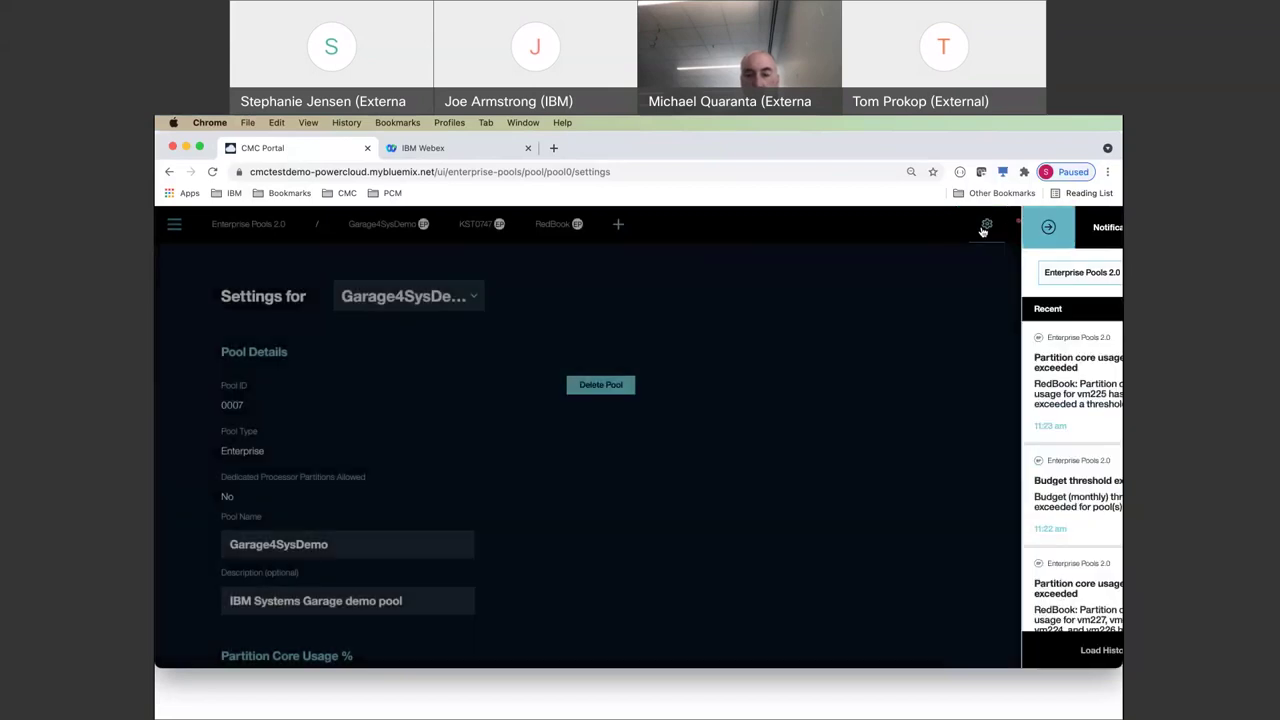
{"action": "scroll", "coordinate": [510, 373], "scroll_direction": "down", "scroll_amount": 5}
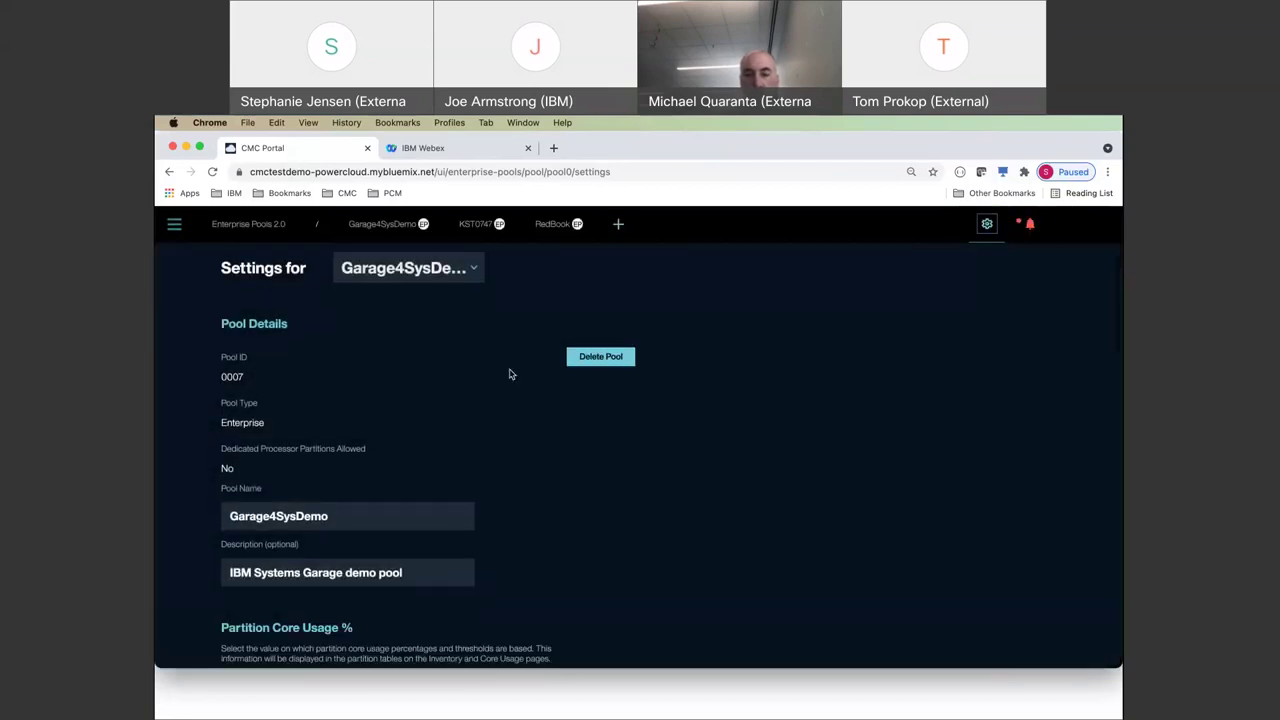
{"action": "scroll", "coordinate": [509, 374], "scroll_direction": "down", "scroll_amount": 15}
{"action": "scroll", "coordinate": [509, 374], "scroll_direction": "up", "scroll_amount": 6}
{"action": "scroll", "coordinate": [509, 374], "scroll_direction": "down", "scroll_amount": 4}
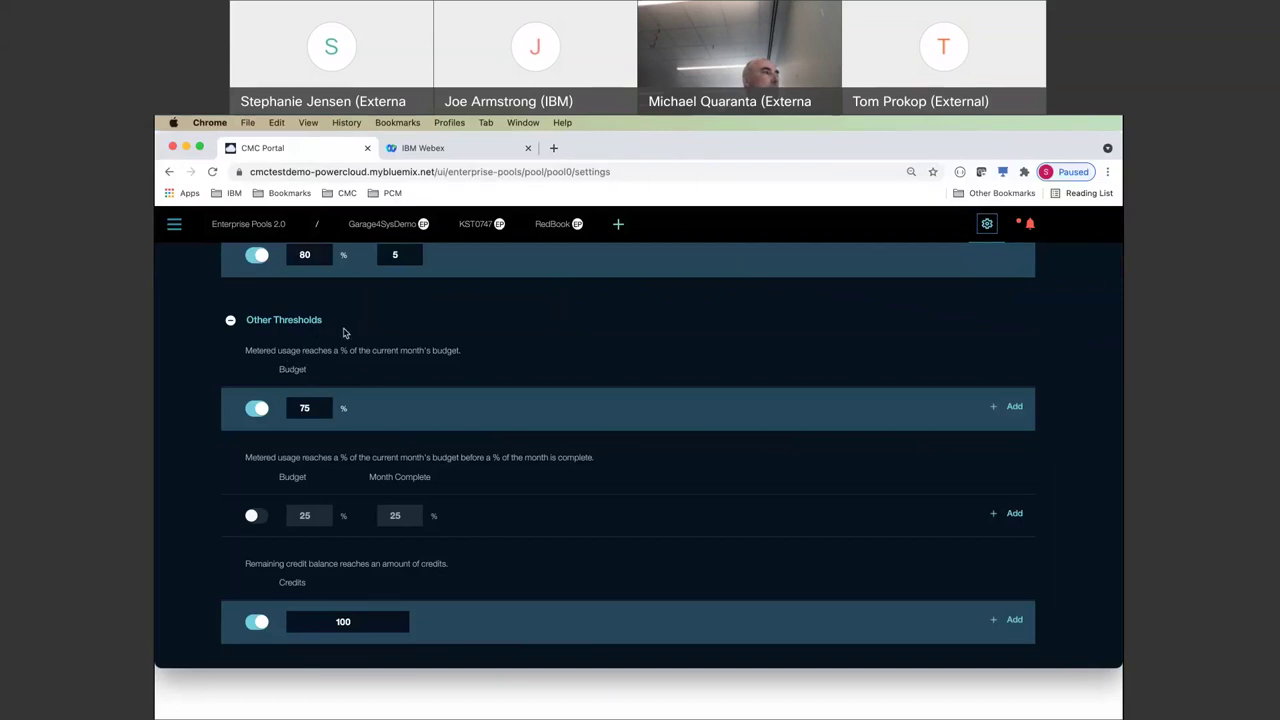
{"action": "scroll", "coordinate": [343, 332], "scroll_direction": "down", "scroll_amount": 1}
{"action": "scroll", "coordinate": [300, 420], "scroll_direction": "down", "scroll_amount": 1}
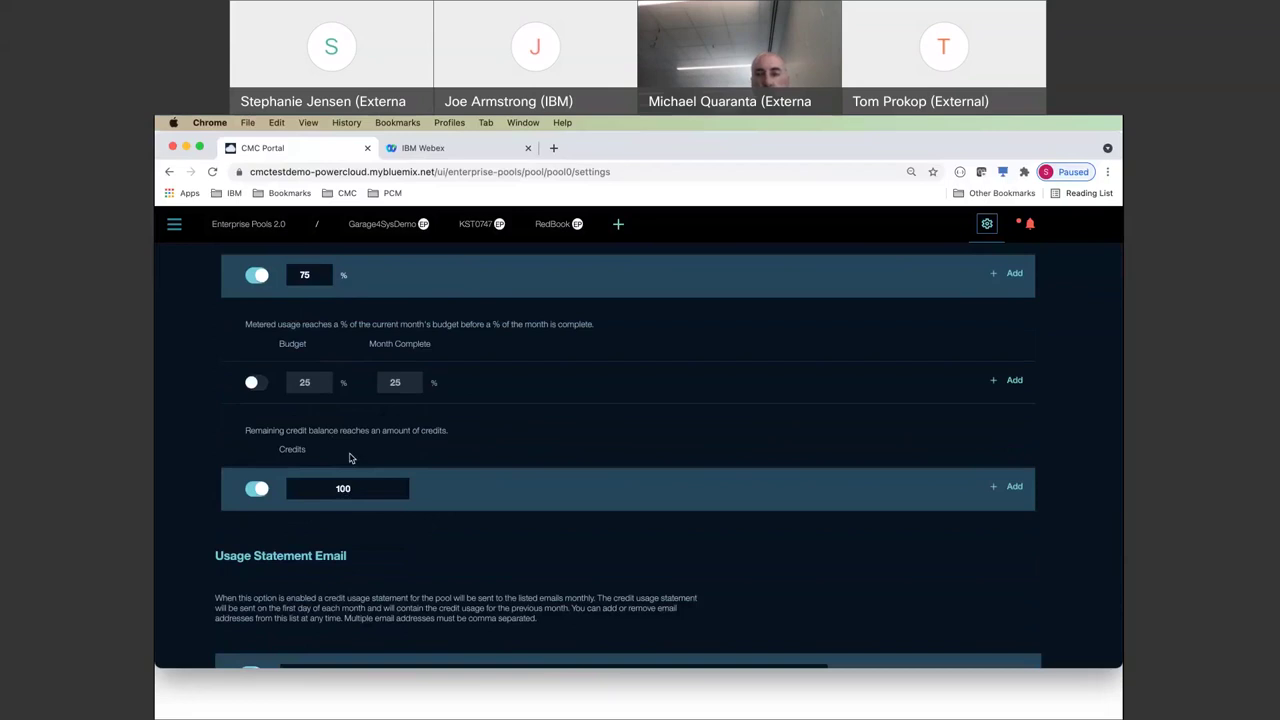
{"action": "scroll", "coordinate": [350, 458], "scroll_direction": "up", "scroll_amount": 2}
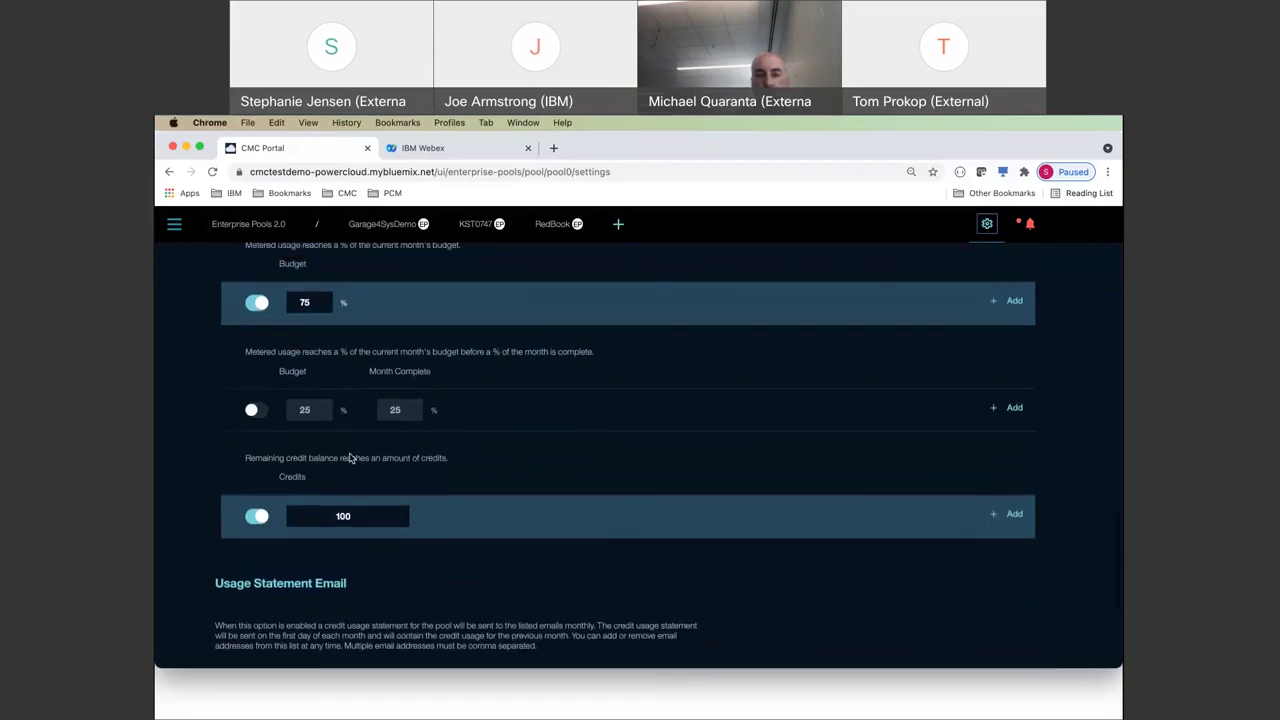
{"action": "scroll", "coordinate": [349, 458], "scroll_direction": "up", "scroll_amount": 5}
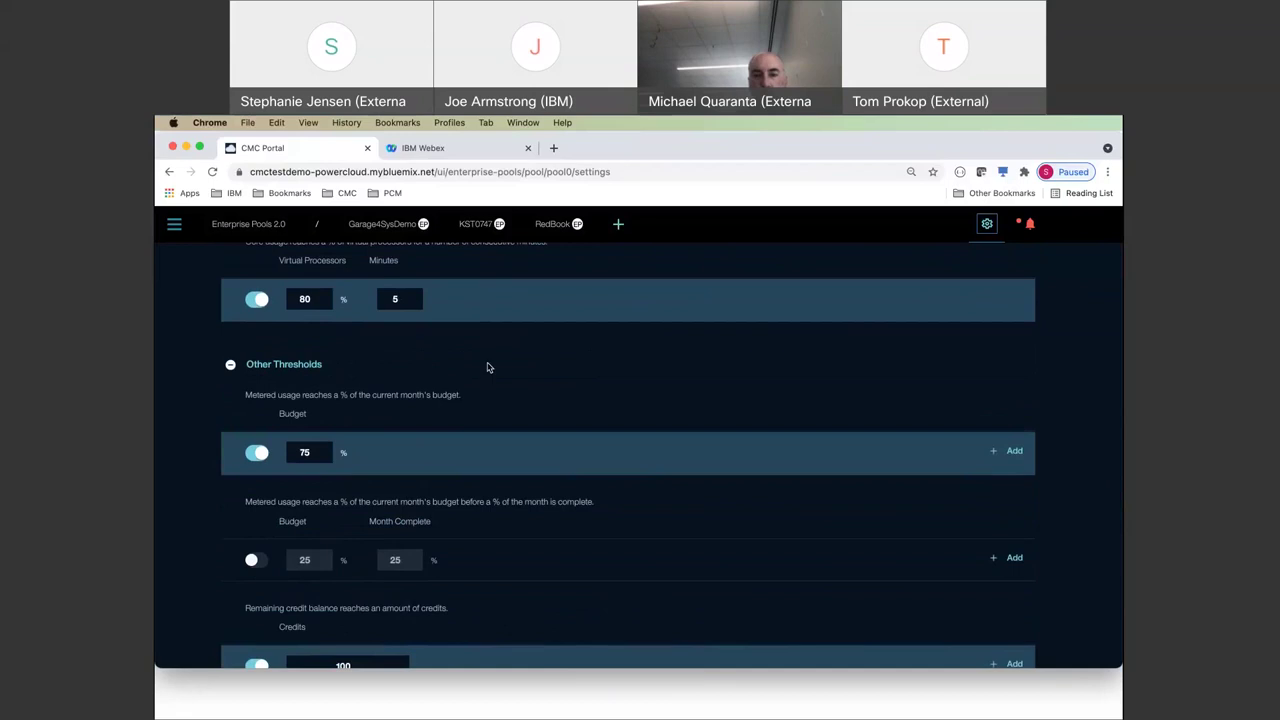
{"action": "scroll", "coordinate": [487, 367], "scroll_direction": "down", "scroll_amount": 1}
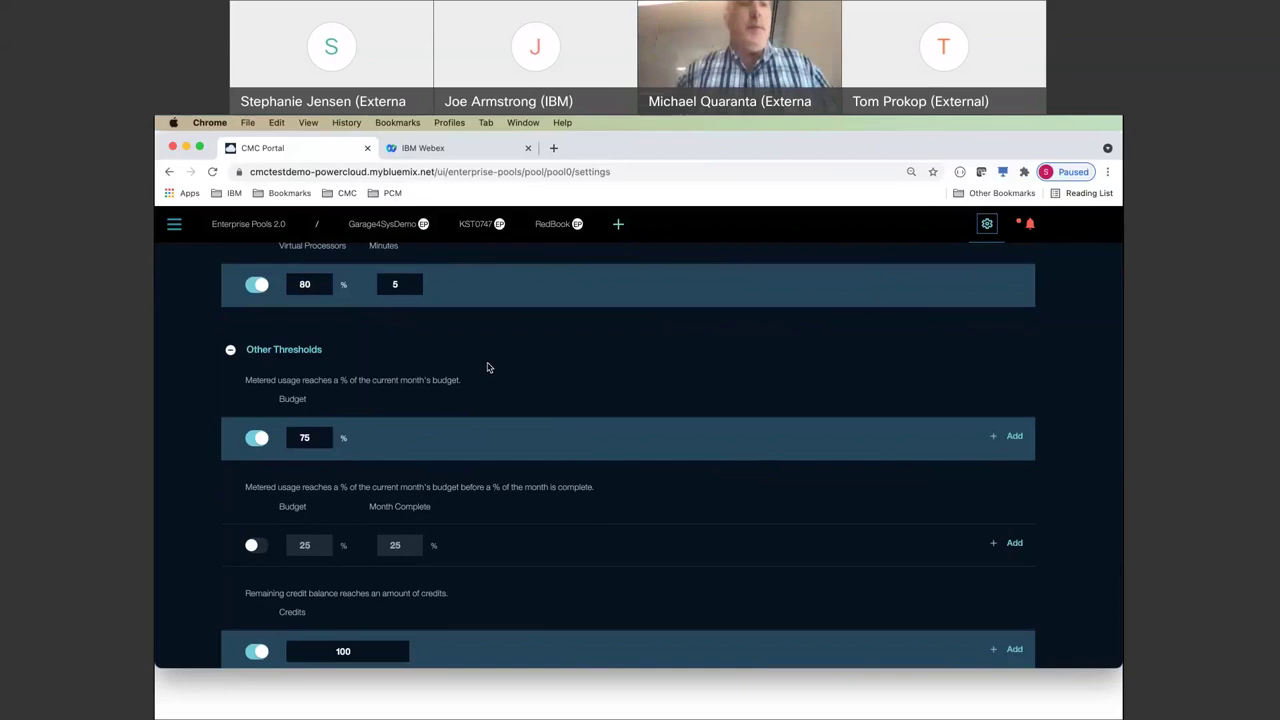
{"action": "scroll", "coordinate": [487, 367], "scroll_direction": "down", "scroll_amount": 3}
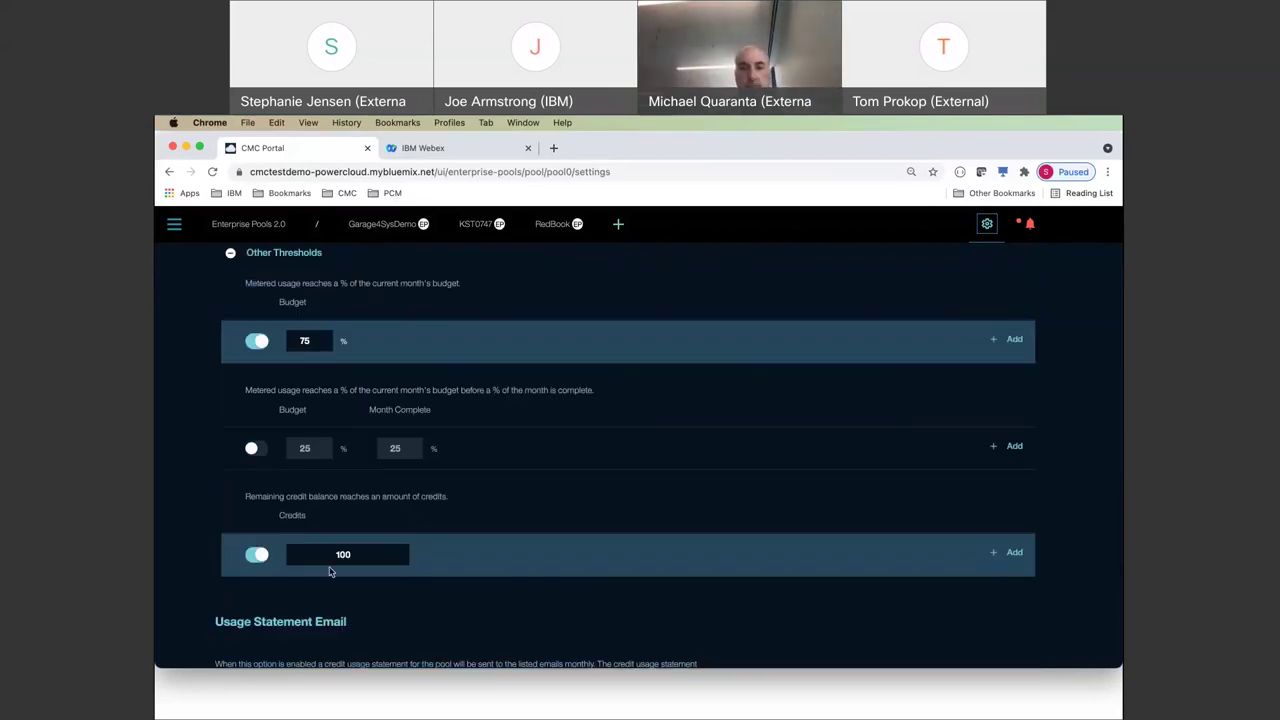
{"action": "scroll", "coordinate": [330, 571], "scroll_direction": "up", "scroll_amount": 1}
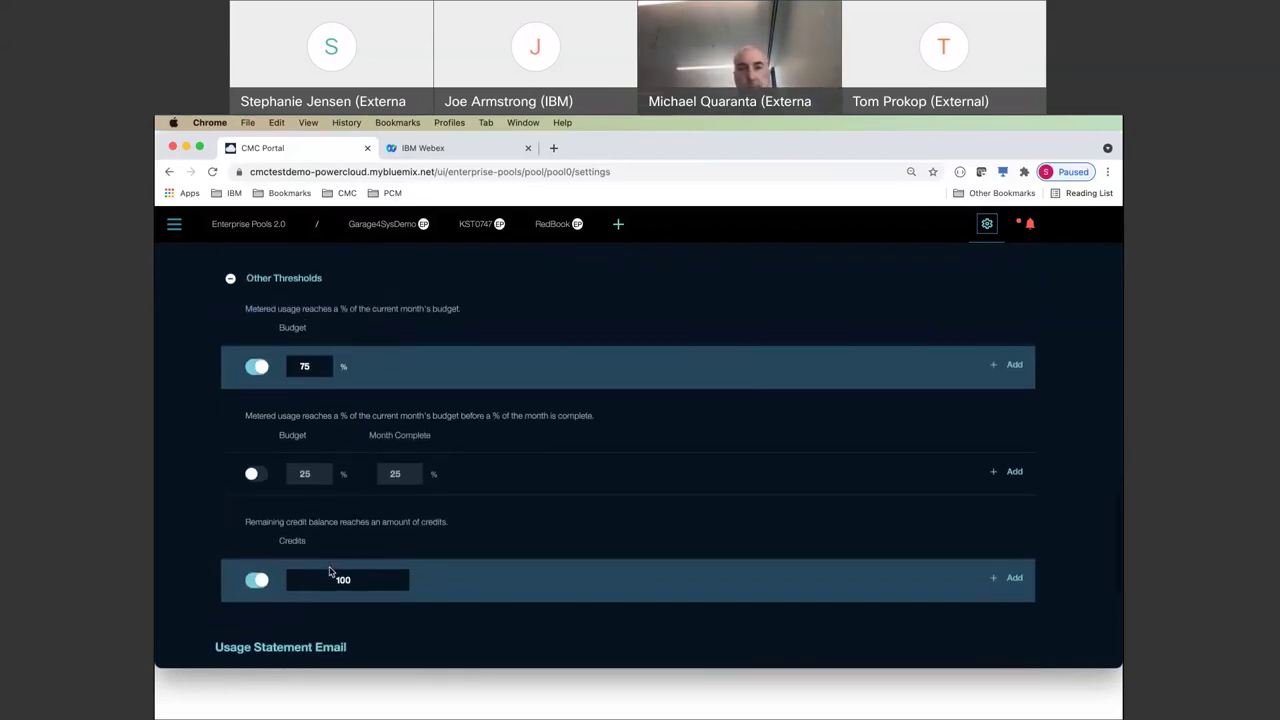
{"action": "scroll", "coordinate": [330, 571], "scroll_direction": "up", "scroll_amount": 10}
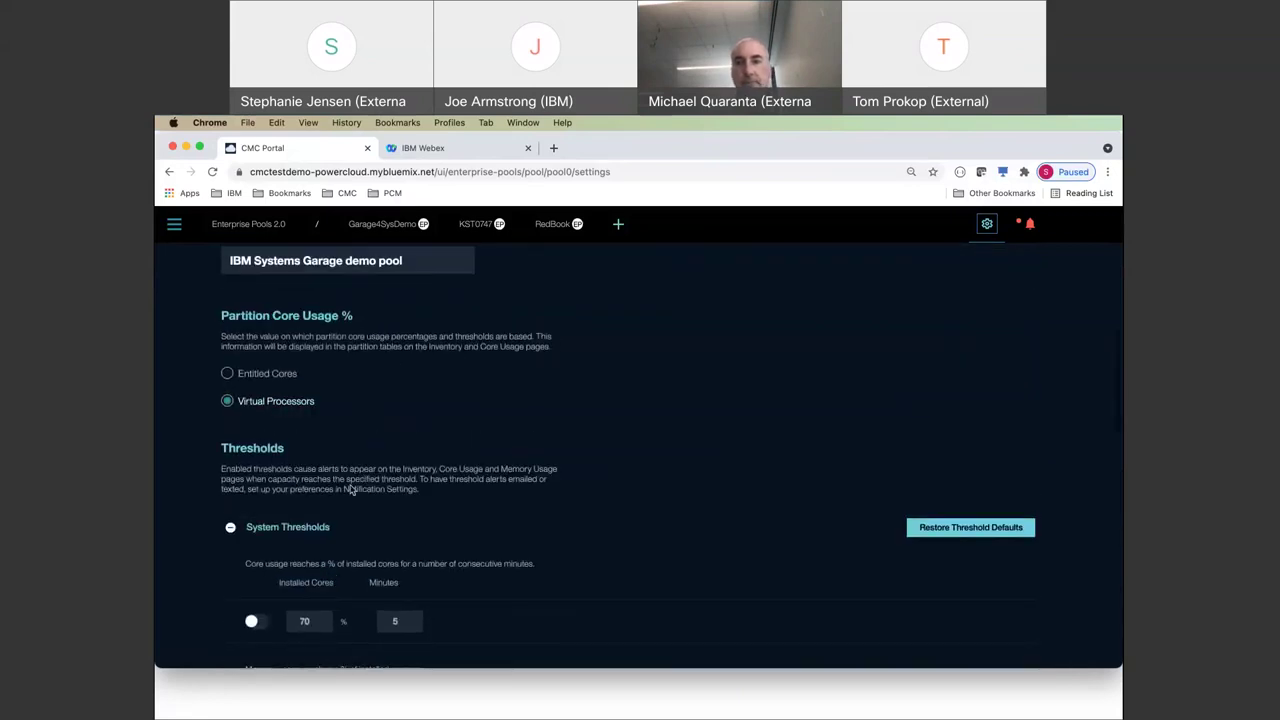
{"action": "scroll", "coordinate": [316, 518], "scroll_direction": "down", "scroll_amount": 1}
{"action": "scroll", "coordinate": [316, 518], "scroll_direction": "down", "scroll_amount": 1}
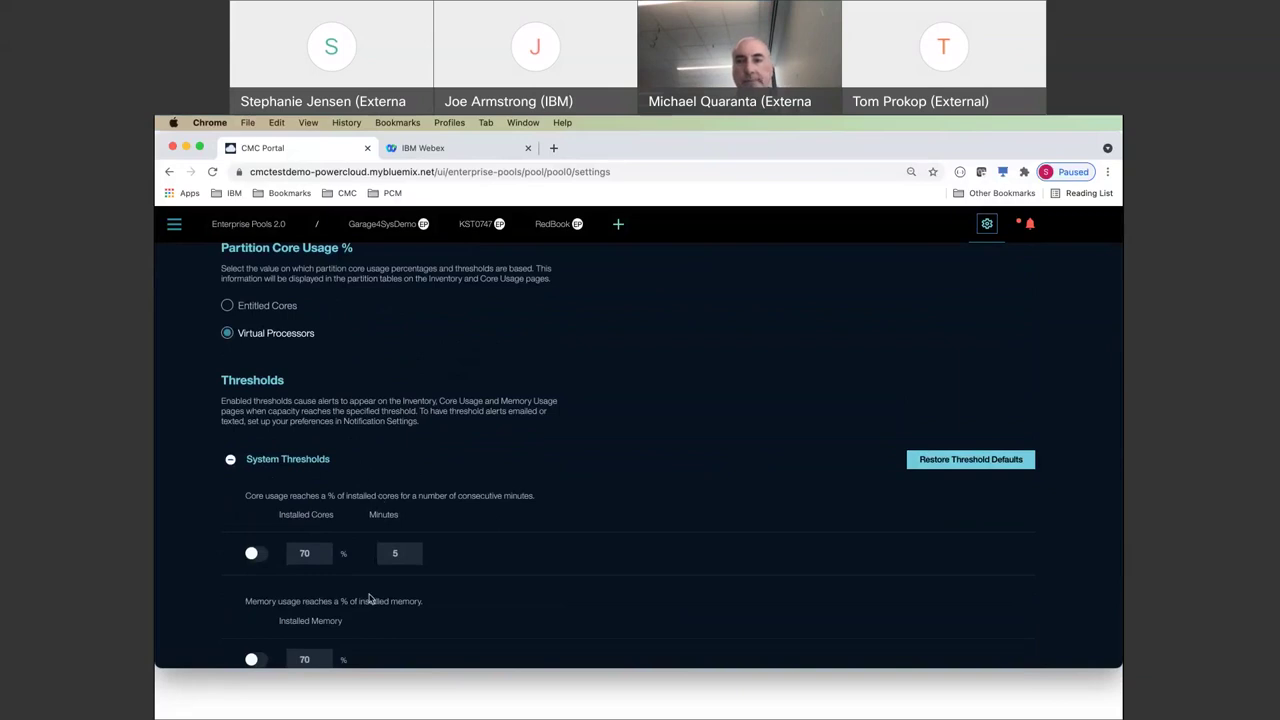
{"action": "scroll", "coordinate": [371, 600], "scroll_direction": "down", "scroll_amount": 4}
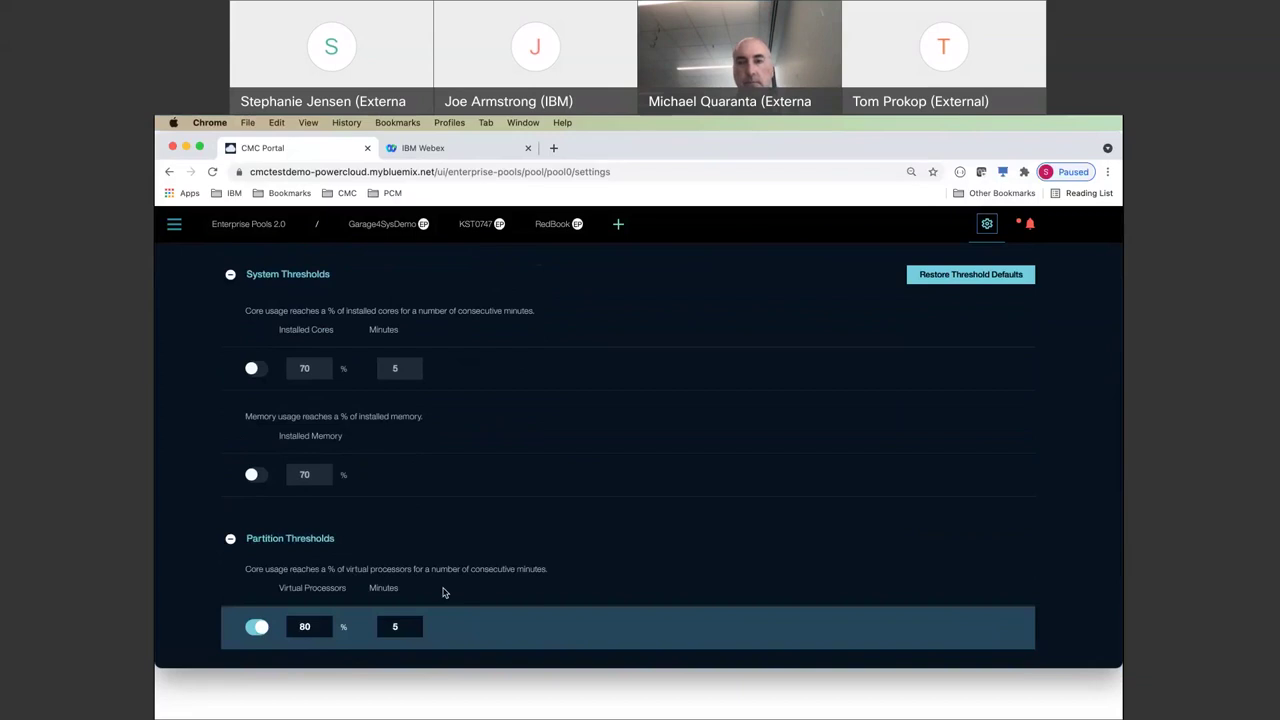
{"action": "scroll", "coordinate": [444, 592], "scroll_direction": "up", "scroll_amount": 4}
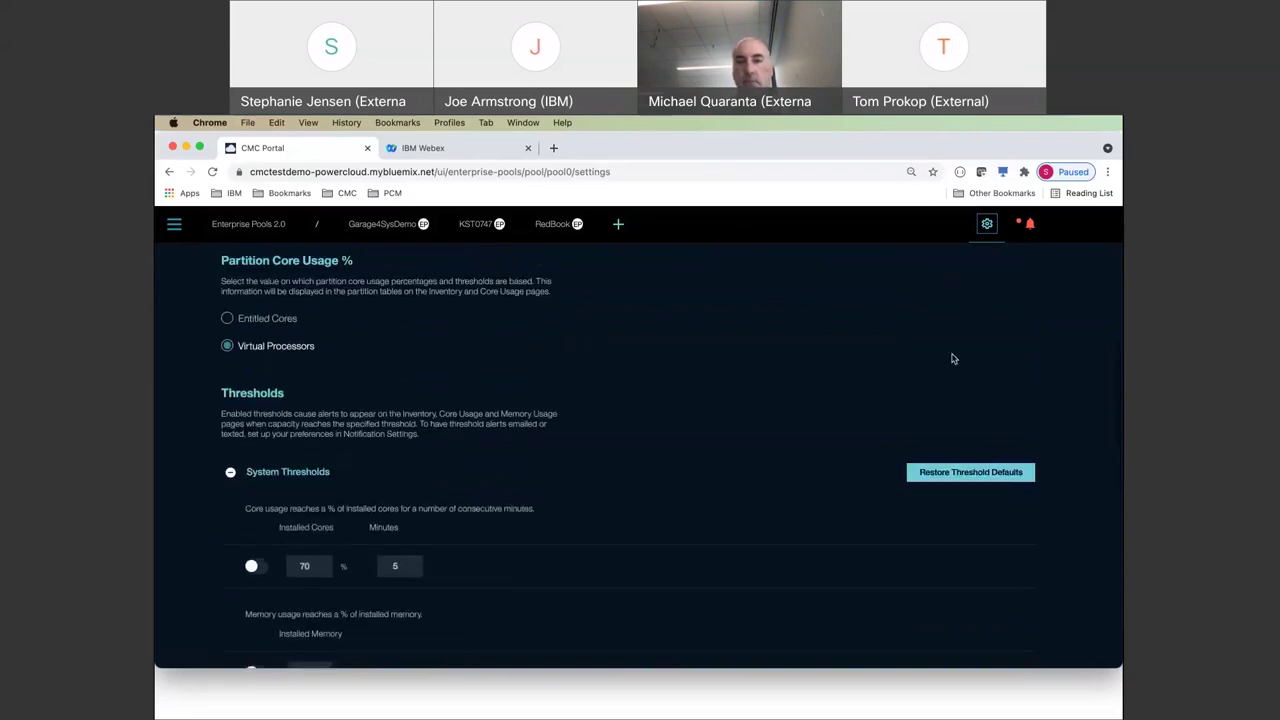
{"action": "scroll", "coordinate": [592, 495], "scroll_direction": "down", "scroll_amount": 4}
{"action": "scroll", "coordinate": [592, 495], "scroll_direction": "down", "scroll_amount": 1}
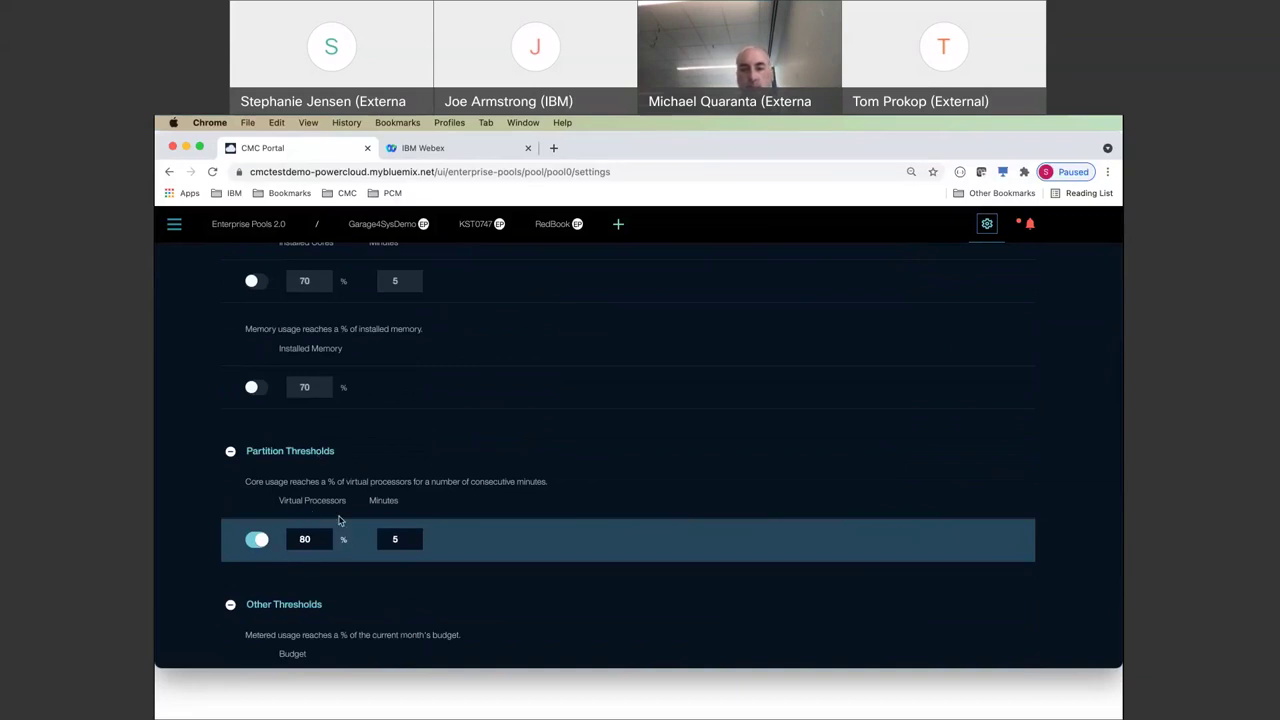
{"action": "scroll", "coordinate": [666, 445], "scroll_direction": "up", "scroll_amount": 3}
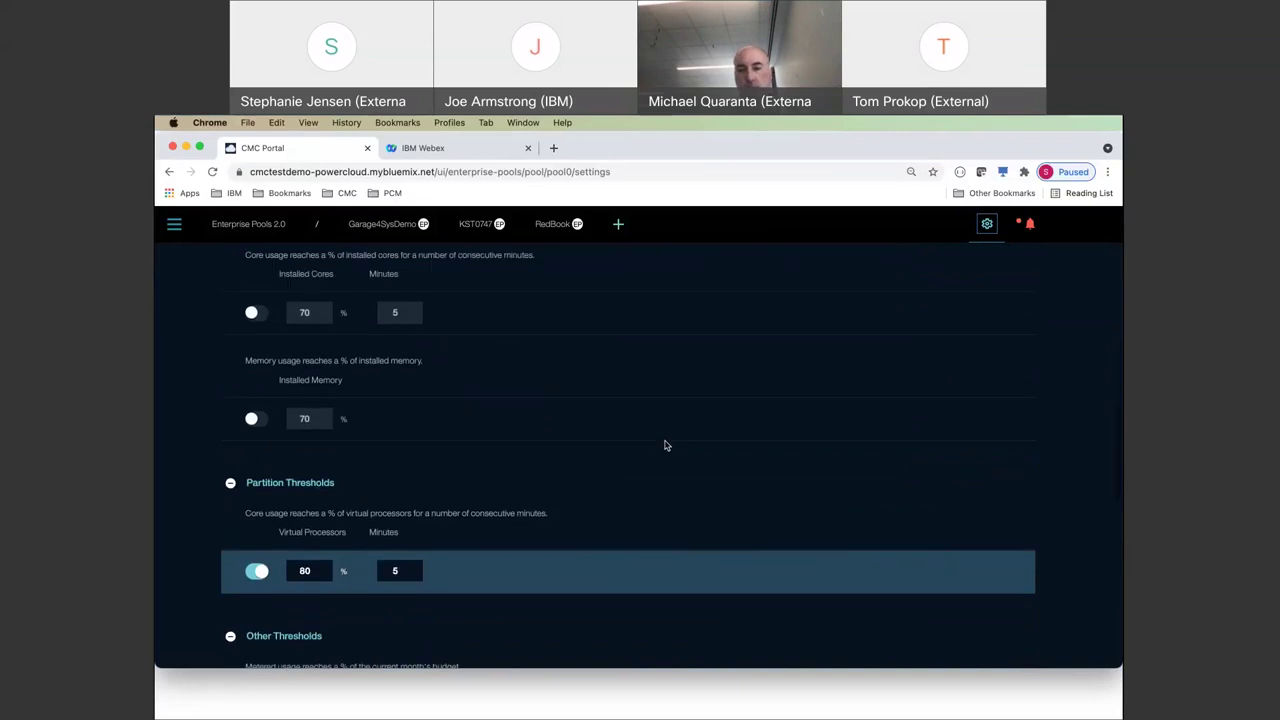
{"action": "scroll", "coordinate": [666, 445], "scroll_direction": "up", "scroll_amount": 7}
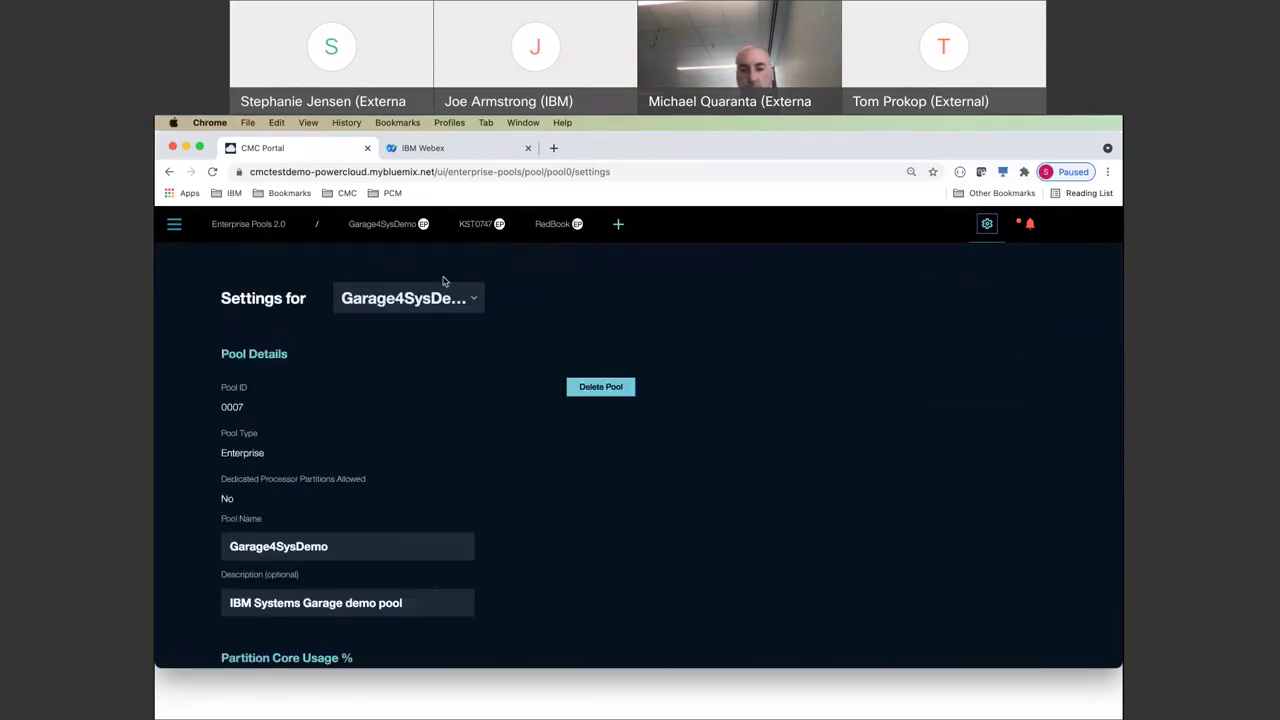
- Review Garage4SysDemo's Usage Statement credits table, then bring up the pool's Inventory page
{"action": "left_click", "coordinate": [376, 229]}
{"action": "left_click", "coordinate": [543, 263]}
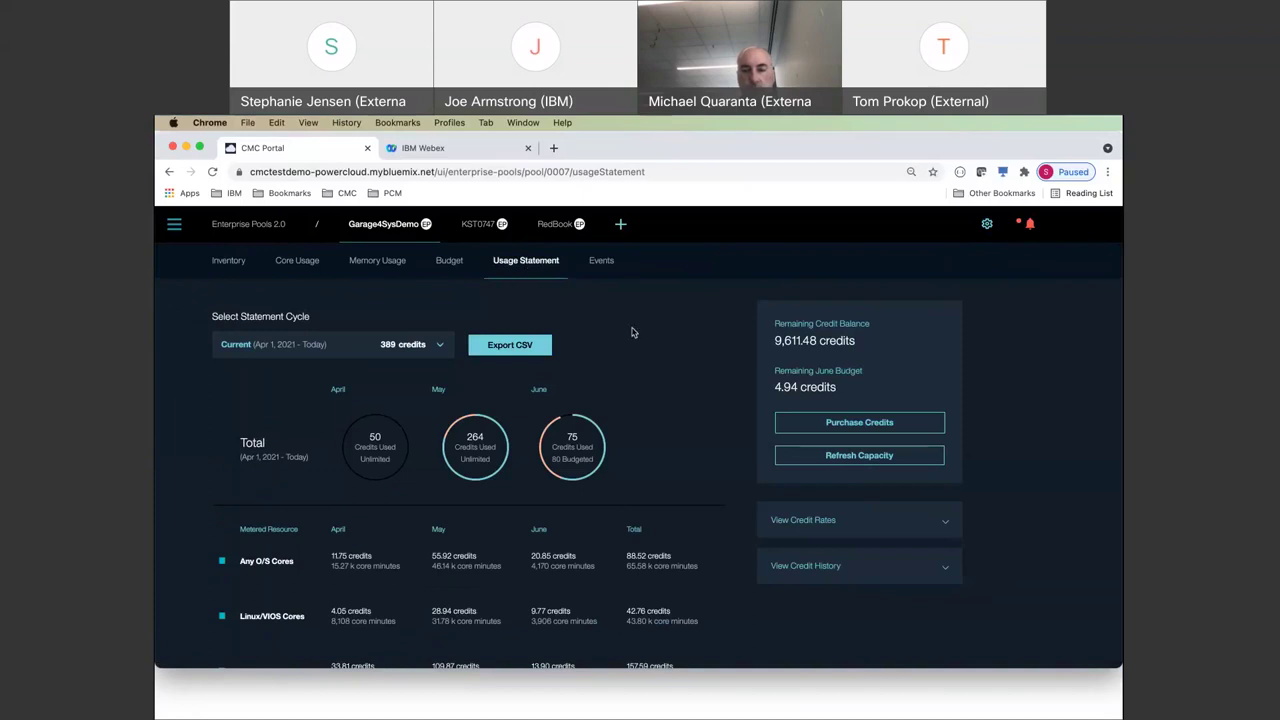
{"action": "scroll", "coordinate": [632, 332], "scroll_direction": "down", "scroll_amount": 1}
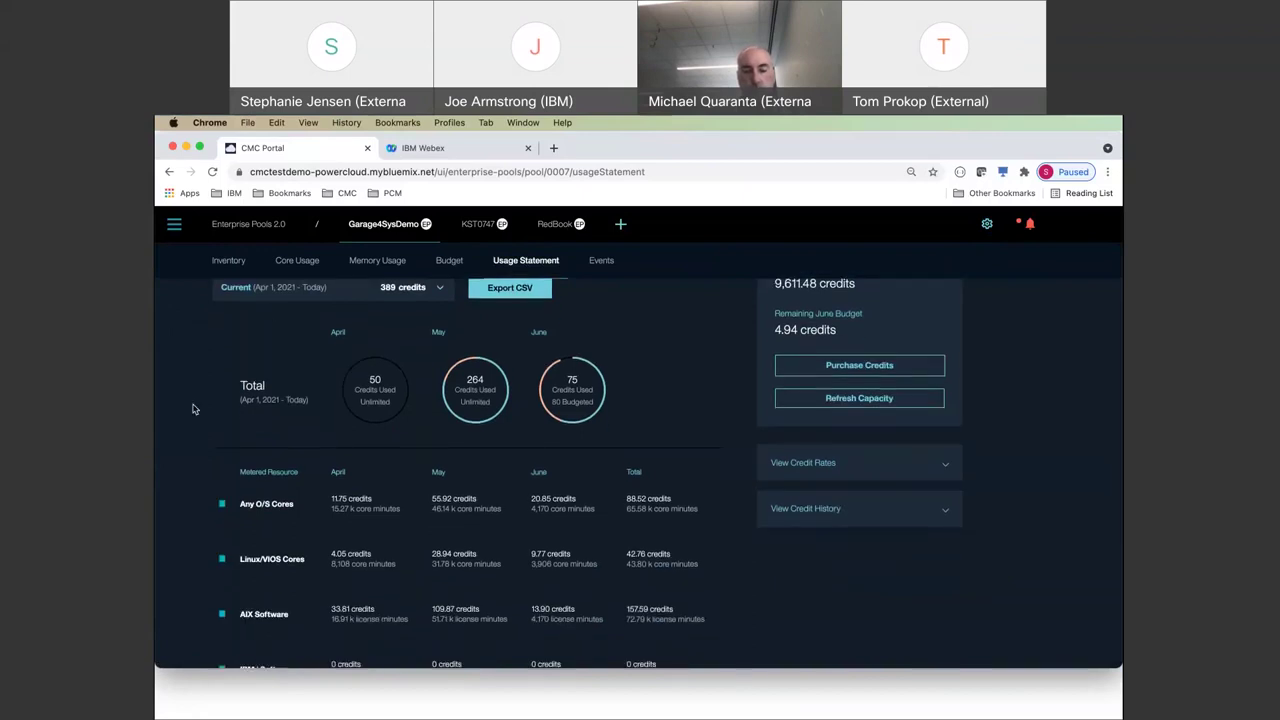
{"action": "scroll", "coordinate": [194, 409], "scroll_direction": "down", "scroll_amount": 1}
{"action": "scroll", "coordinate": [194, 409], "scroll_direction": "up", "scroll_amount": 2}
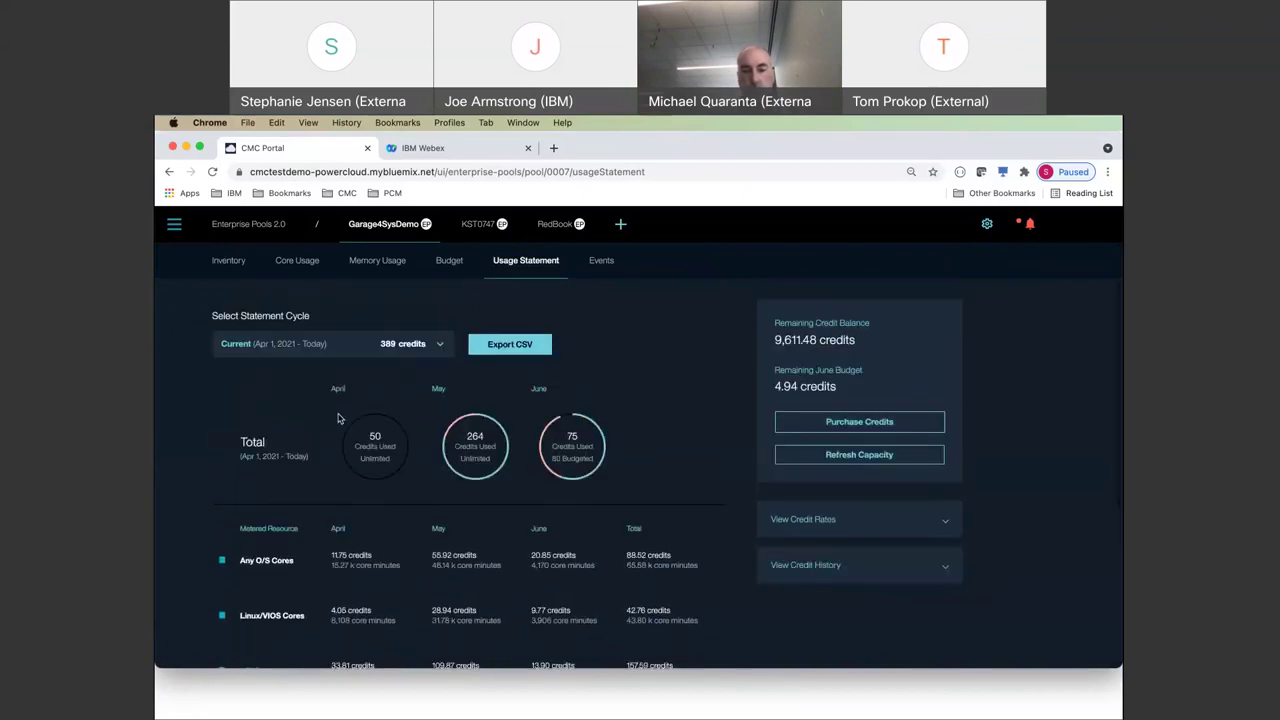
{"action": "scroll", "coordinate": [304, 423], "scroll_direction": "down", "scroll_amount": 1}
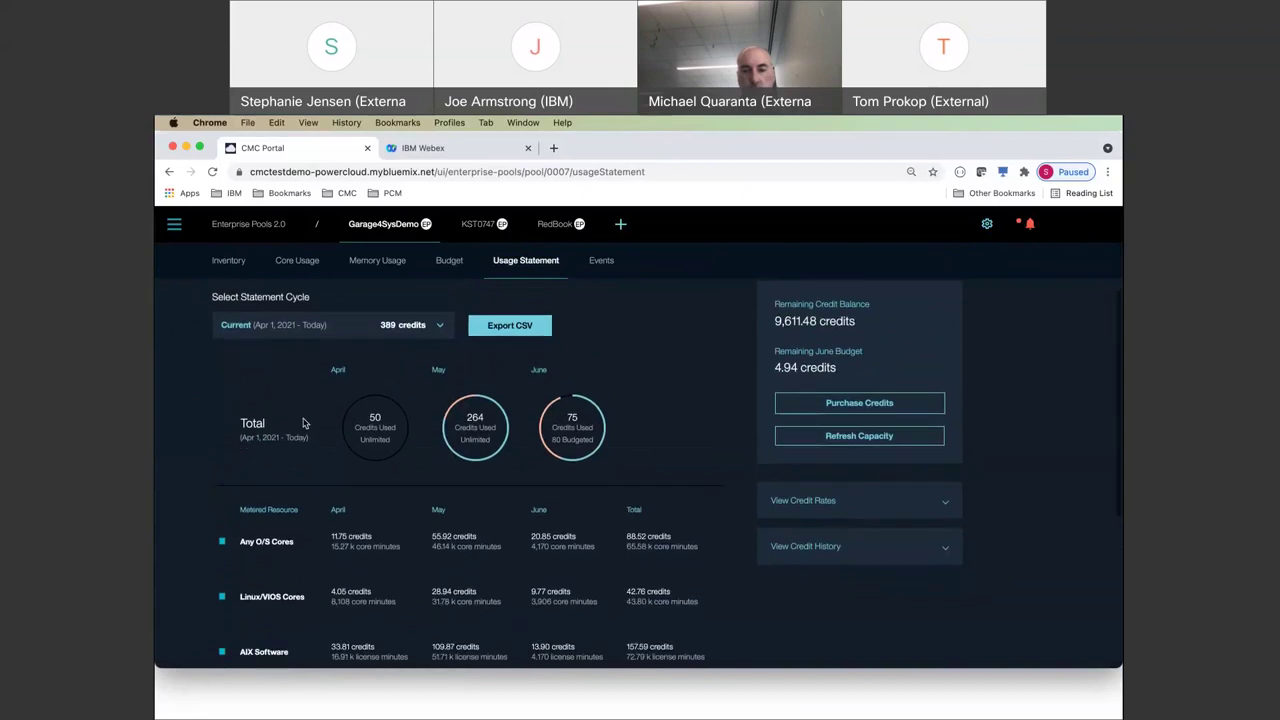
{"action": "scroll", "coordinate": [285, 440], "scroll_direction": "down", "scroll_amount": 1}
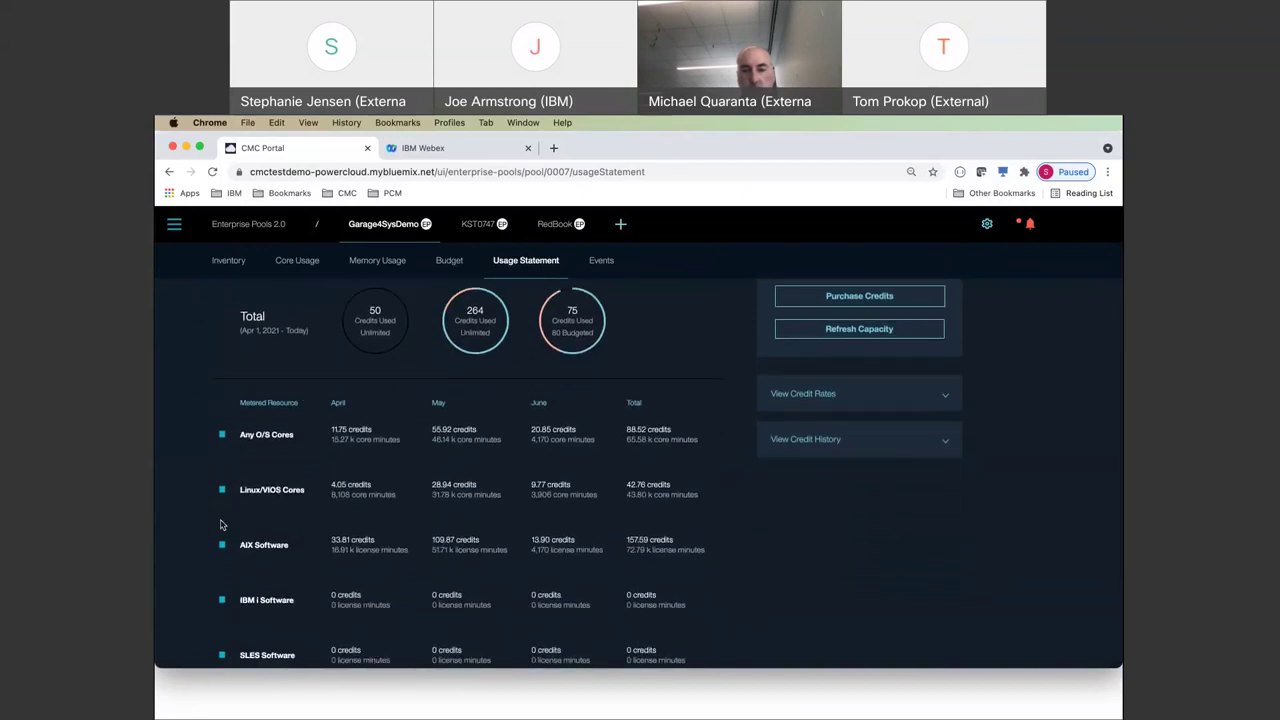
{"action": "scroll", "coordinate": [352, 419], "scroll_direction": "up", "scroll_amount": 1}
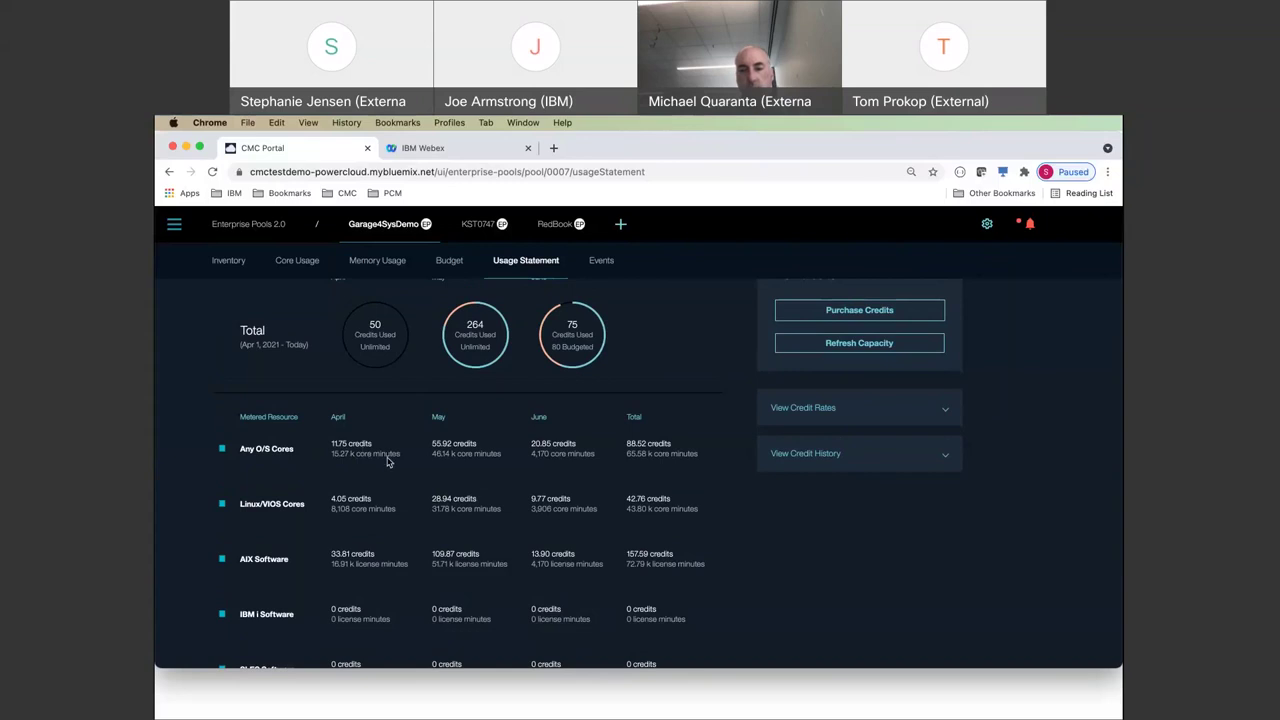
{"action": "scroll", "coordinate": [465, 467], "scroll_direction": "down", "scroll_amount": 1}
{"action": "scroll", "coordinate": [465, 467], "scroll_direction": "down", "scroll_amount": 3}
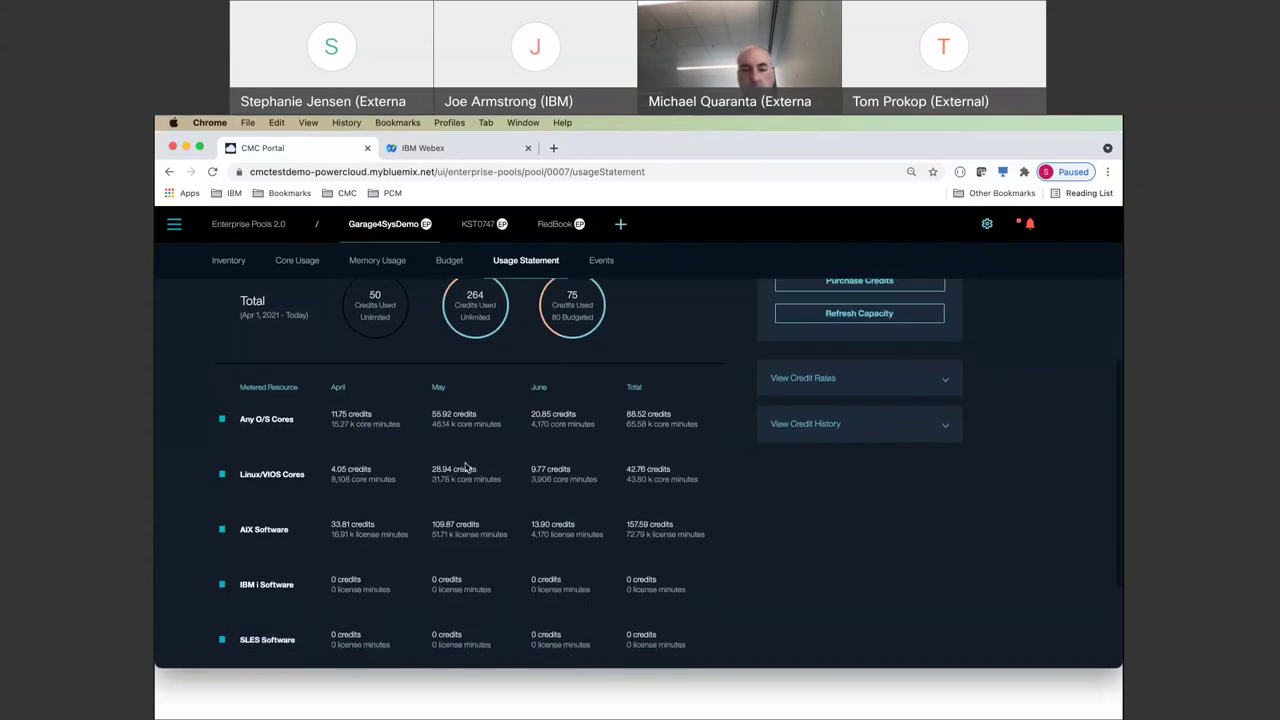
{"action": "scroll", "coordinate": [465, 467], "scroll_direction": "down", "scroll_amount": 1}
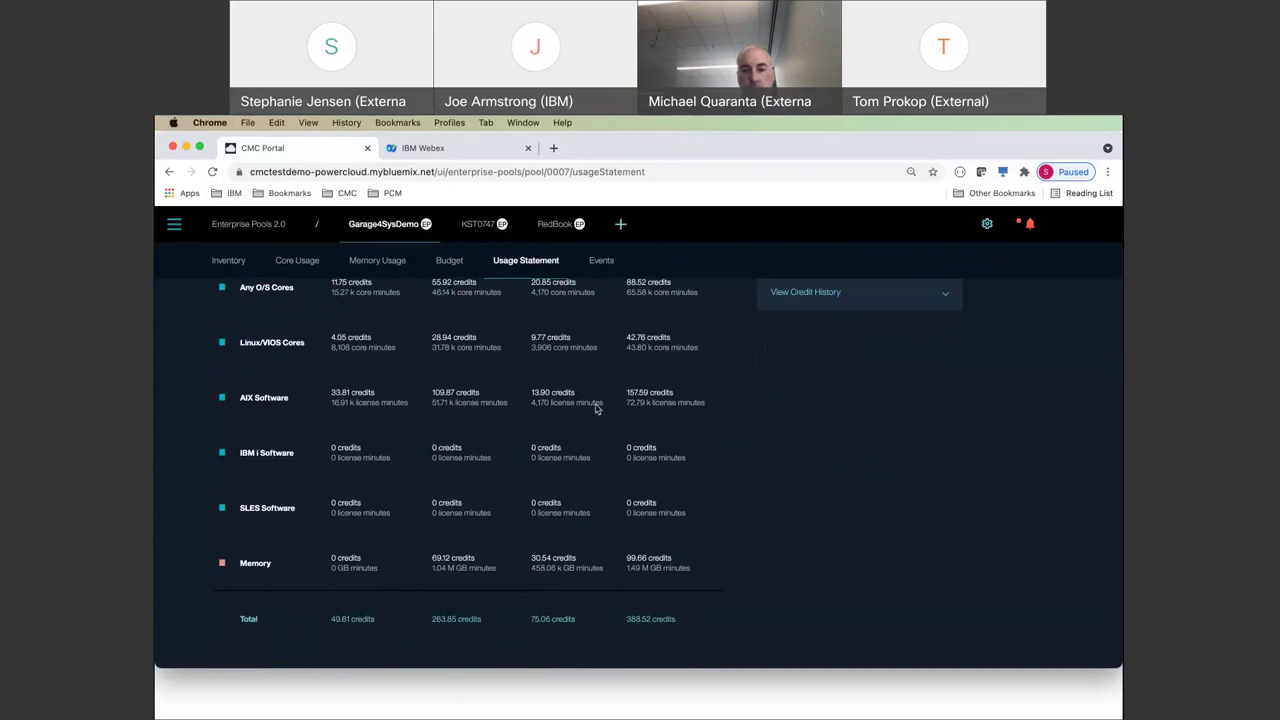
{"action": "scroll", "coordinate": [596, 408], "scroll_direction": "up", "scroll_amount": 2}
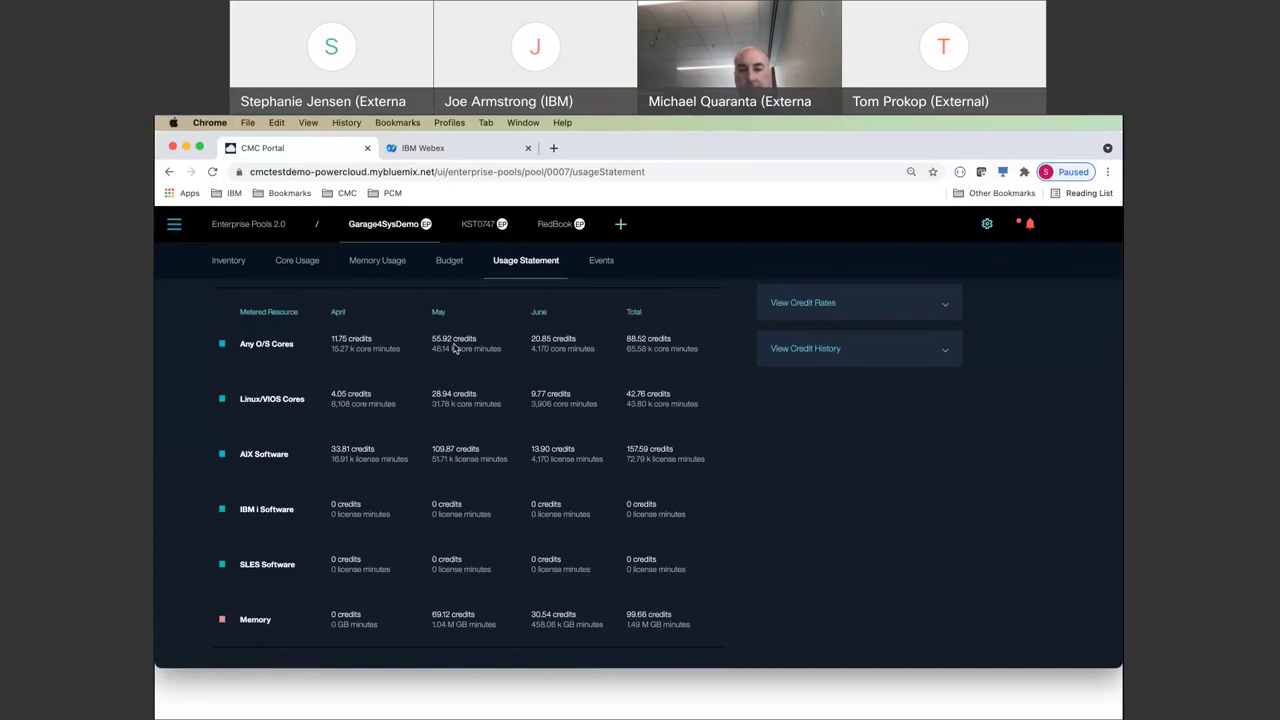
{"action": "scroll", "coordinate": [454, 348], "scroll_direction": "up", "scroll_amount": 4}
{"action": "scroll", "coordinate": [454, 348], "scroll_direction": "up", "scroll_amount": 2}
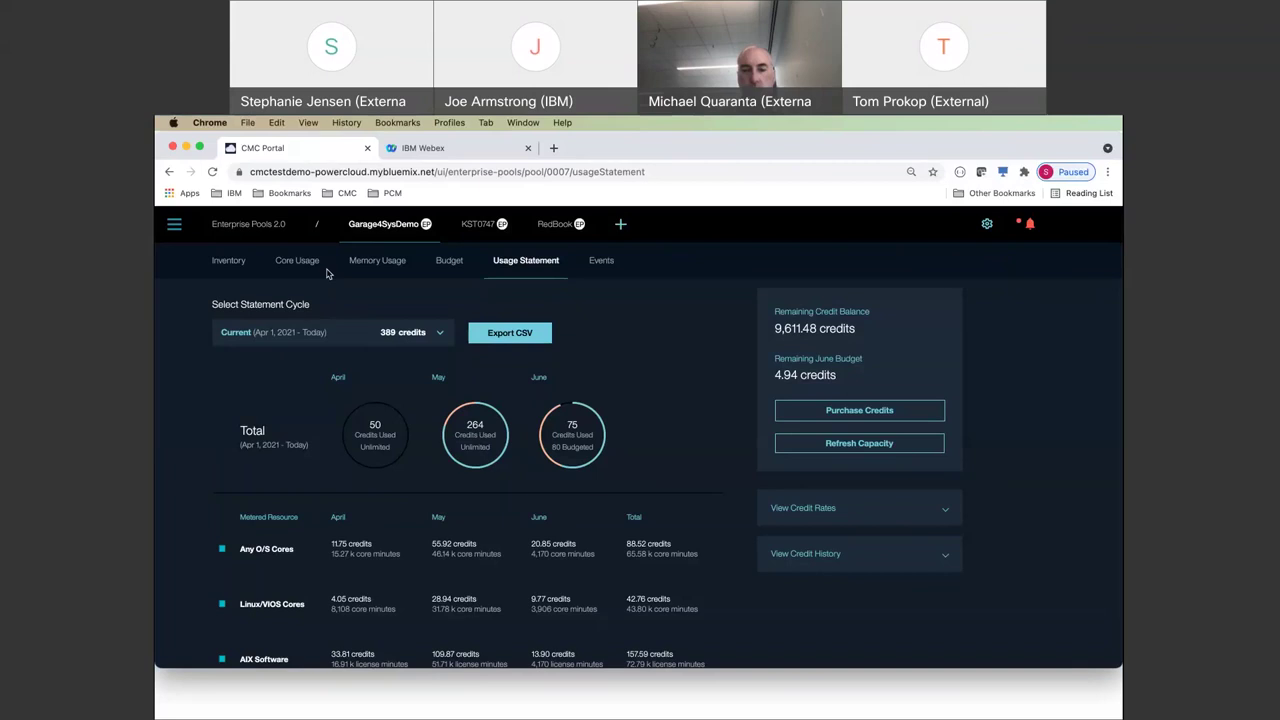
{"action": "left_click", "coordinate": [230, 261]}
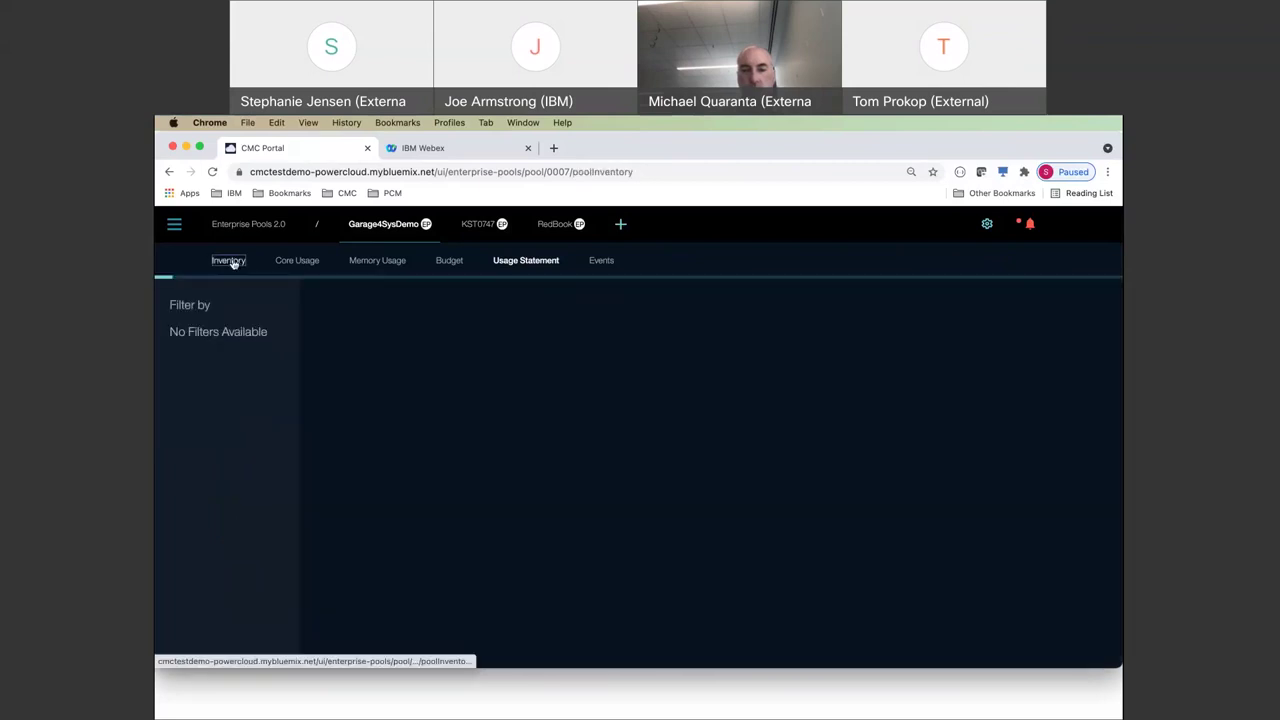